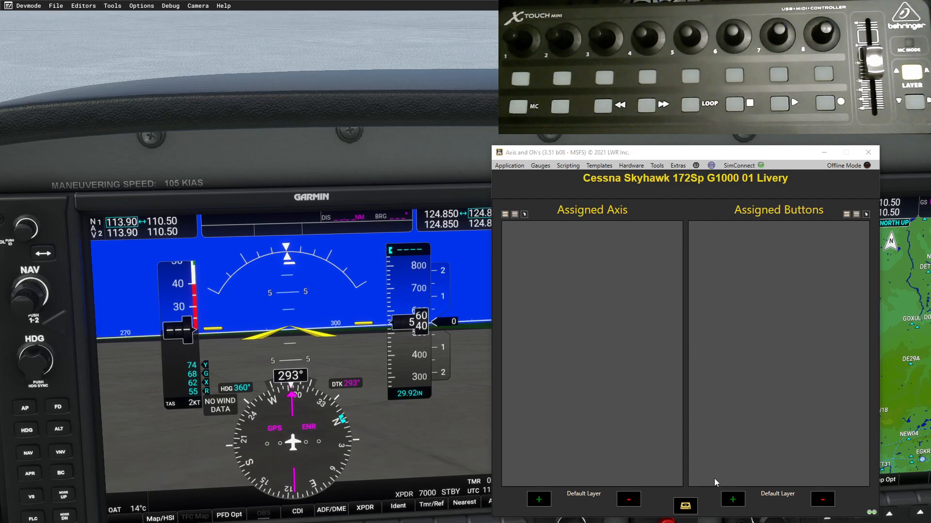
# - Start a new button assignment and filter the Key Down events by '1000'
pyautogui.click(732, 502)
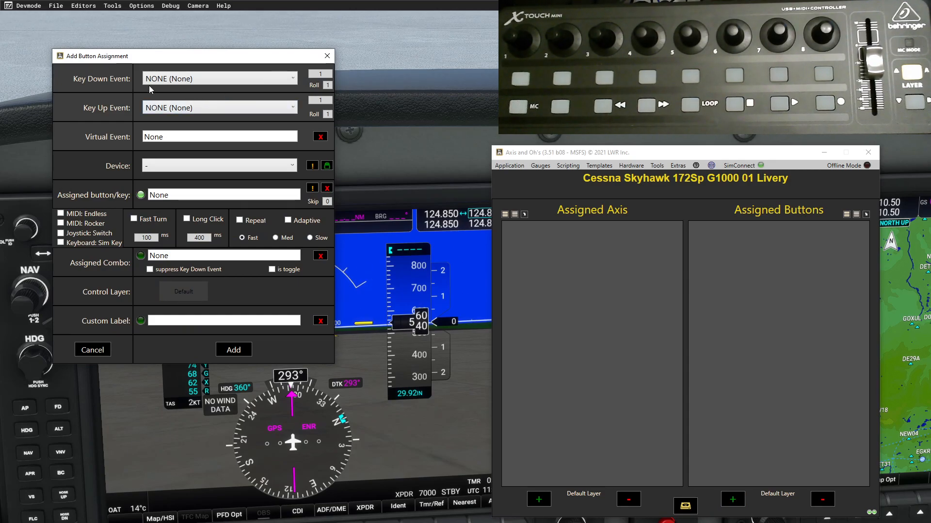
pyautogui.click(293, 81)
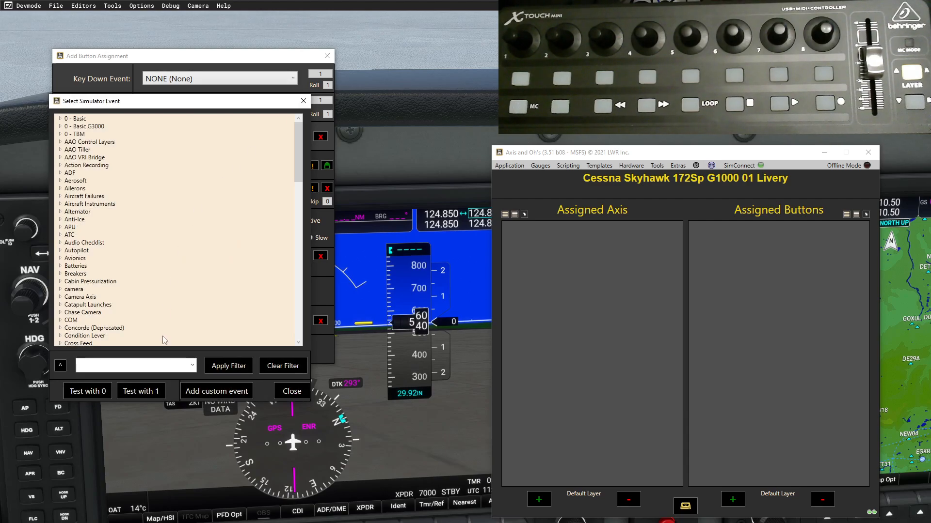
pyautogui.click(162, 364)
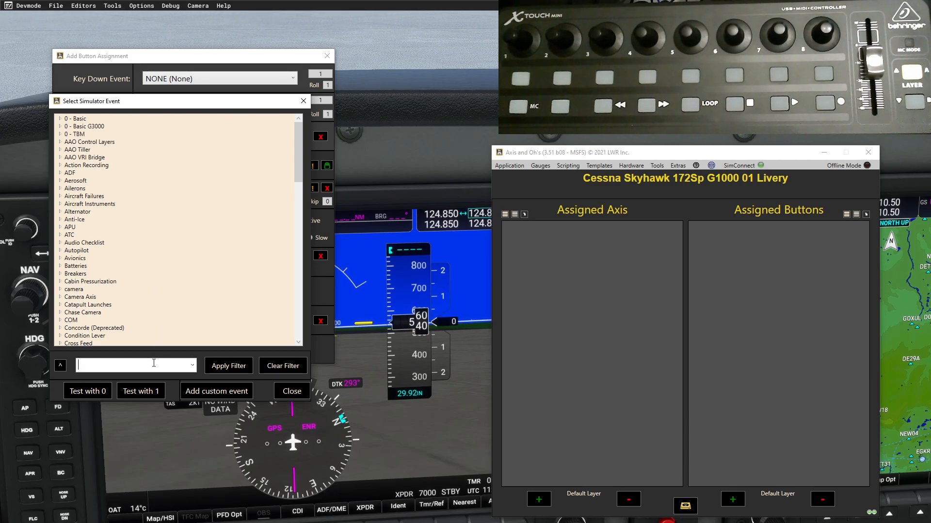
pyautogui.write('1000')
pyautogui.click(213, 362)
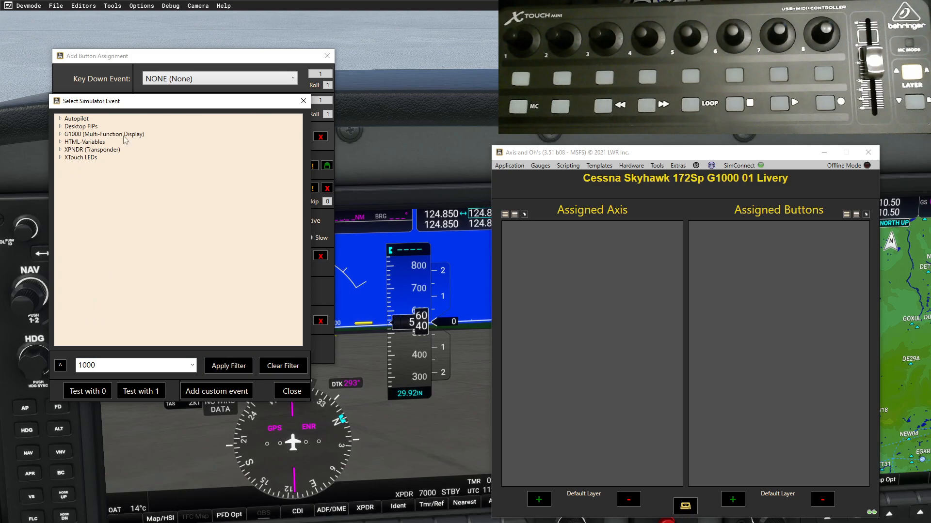
# - Browse the G1000 (Multi-Function Display) and HTML-Variables event groups in the filtered list
pyautogui.click(60, 135)
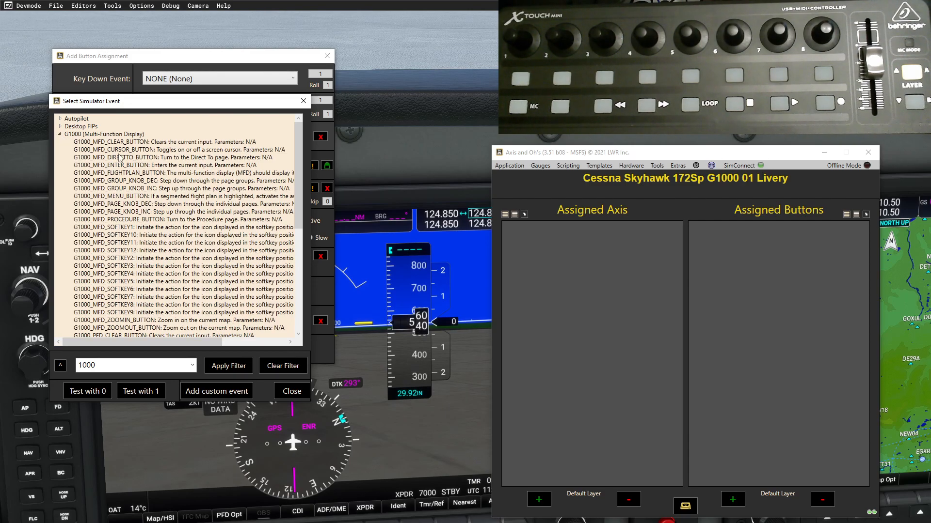
pyautogui.scroll(-4, 127, 184)
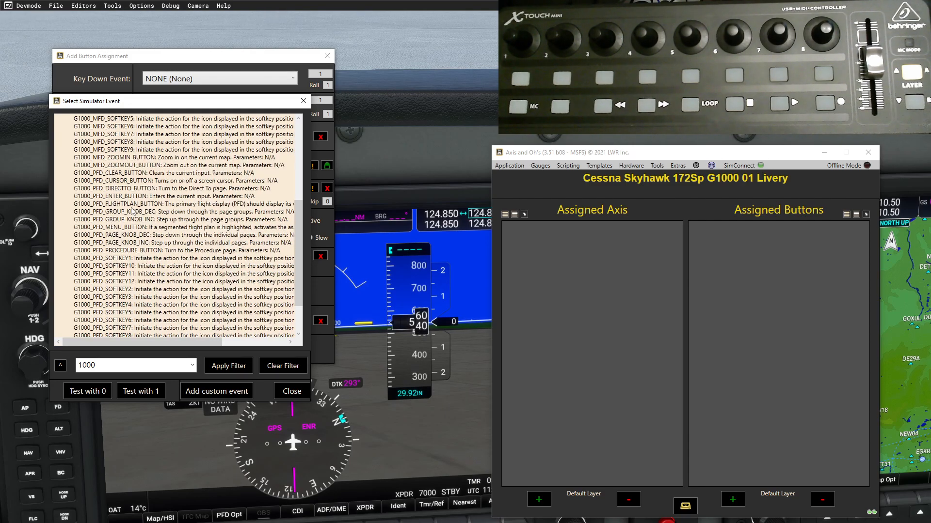
pyautogui.scroll(-3, 131, 213)
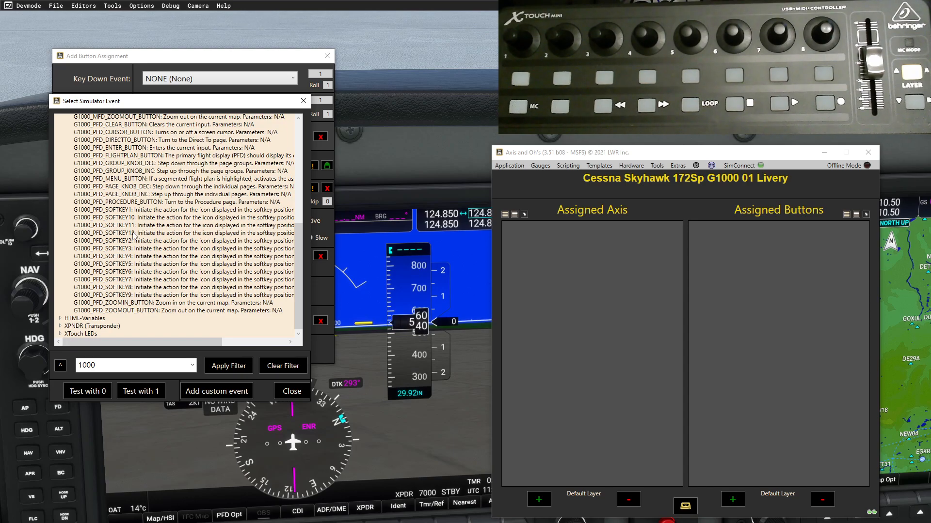
pyautogui.scroll(5, 132, 243)
pyautogui.scroll(-5, 110, 314)
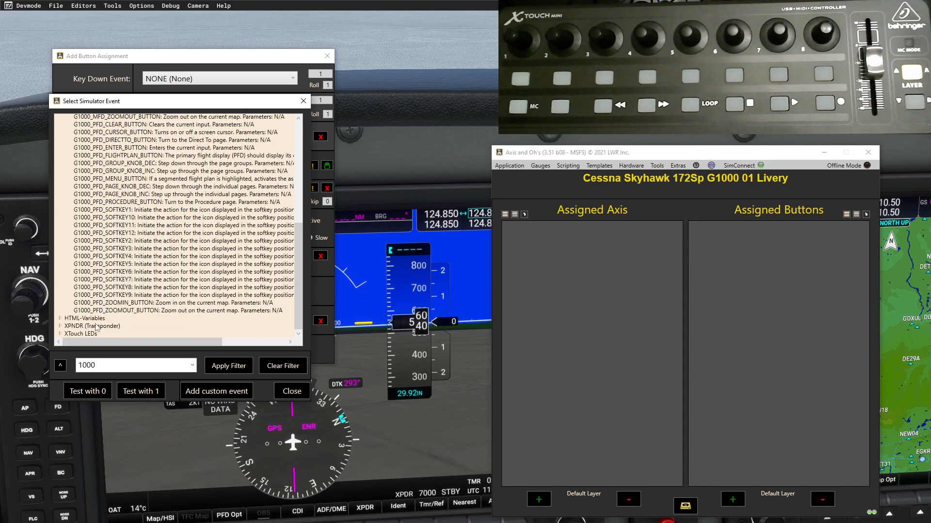
pyautogui.click(61, 319)
pyautogui.scroll(-10, 121, 281)
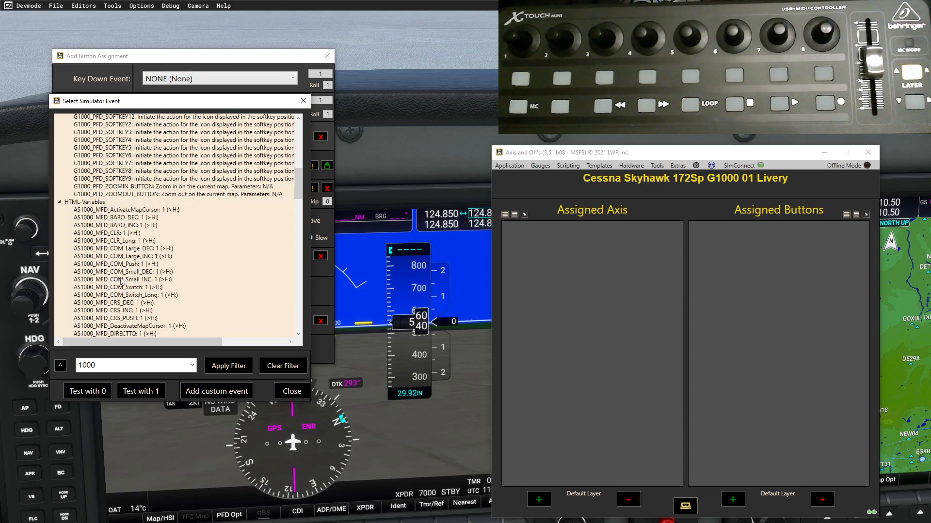
pyautogui.scroll(-6, 121, 282)
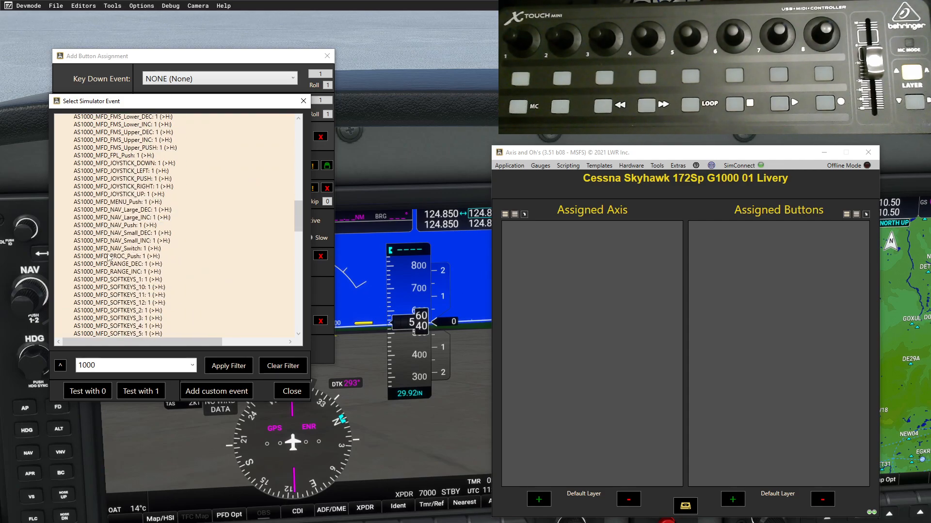
pyautogui.scroll(-7, 103, 261)
pyautogui.scroll(-9, 103, 262)
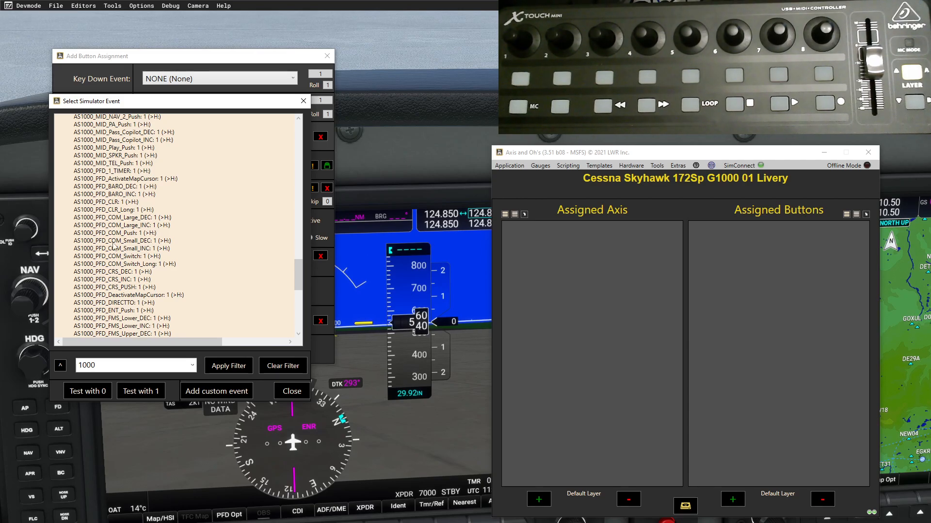
pyautogui.scroll(-6, 116, 262)
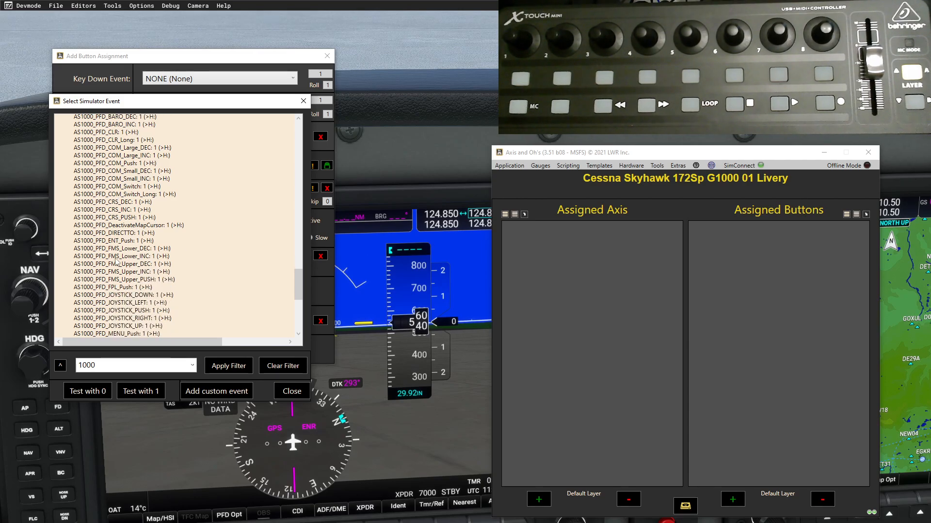
pyautogui.scroll(-1, 116, 262)
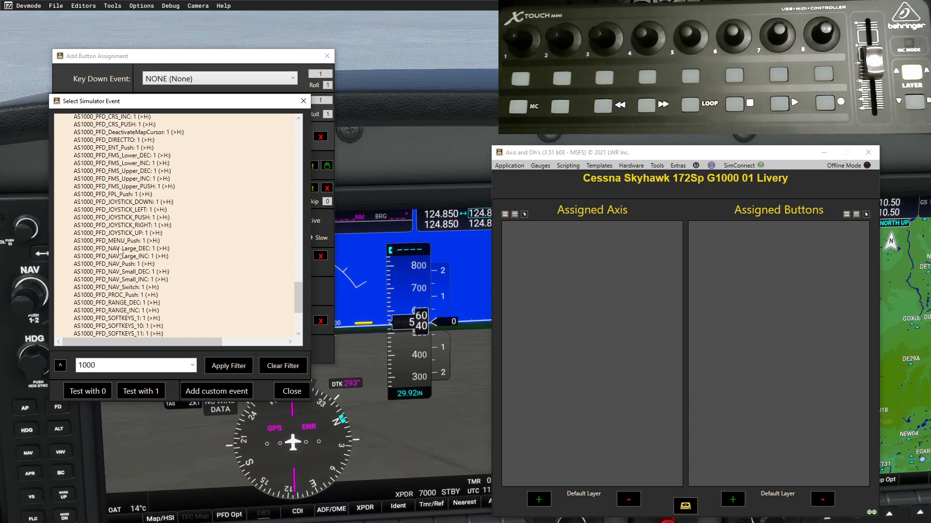
# - Refine the event filter to '1000_PFD_nav' and apply it
pyautogui.doubleClick(104, 366)
pyautogui.click(104, 366)
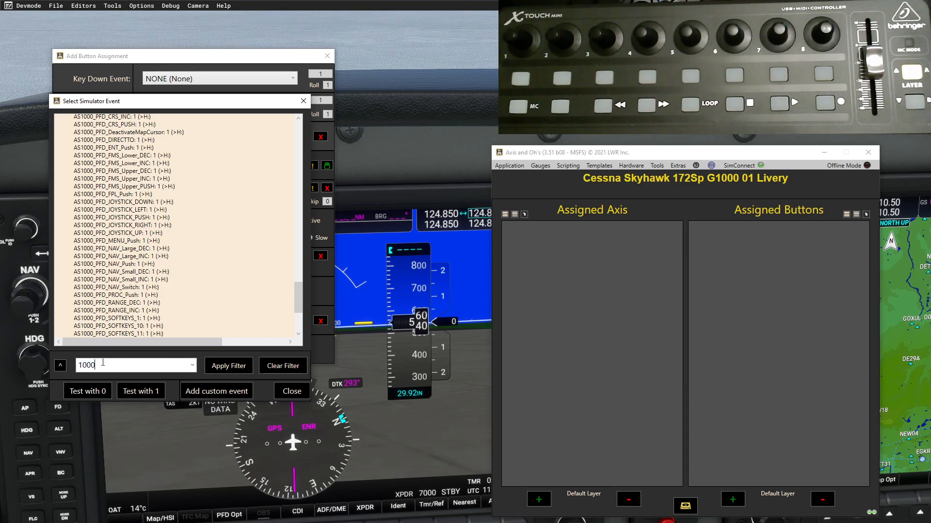
pyautogui.write('_PFD_nav')
pyautogui.click(228, 369)
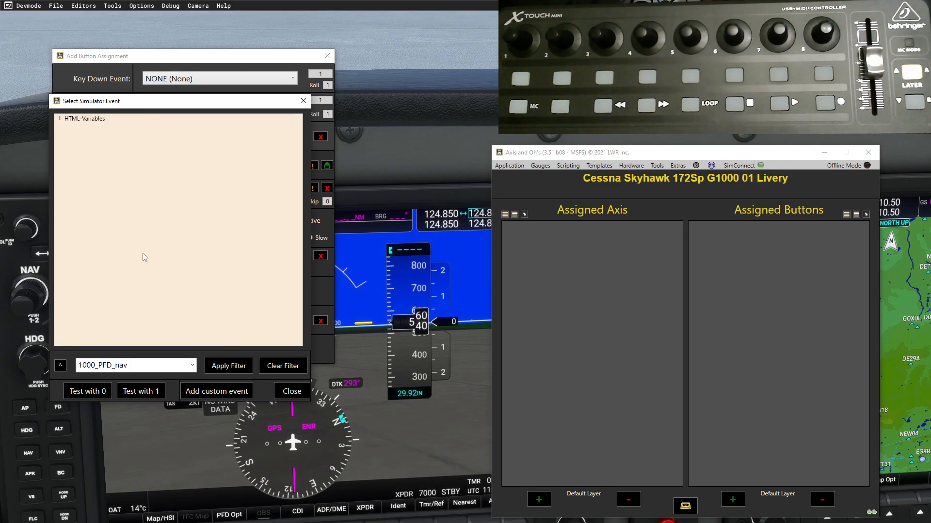
# - Bind the X-Touch Mini knob's left turn to H:AS1000_PFD_NAV_Large_DEC and add it
pyautogui.click(60, 119)
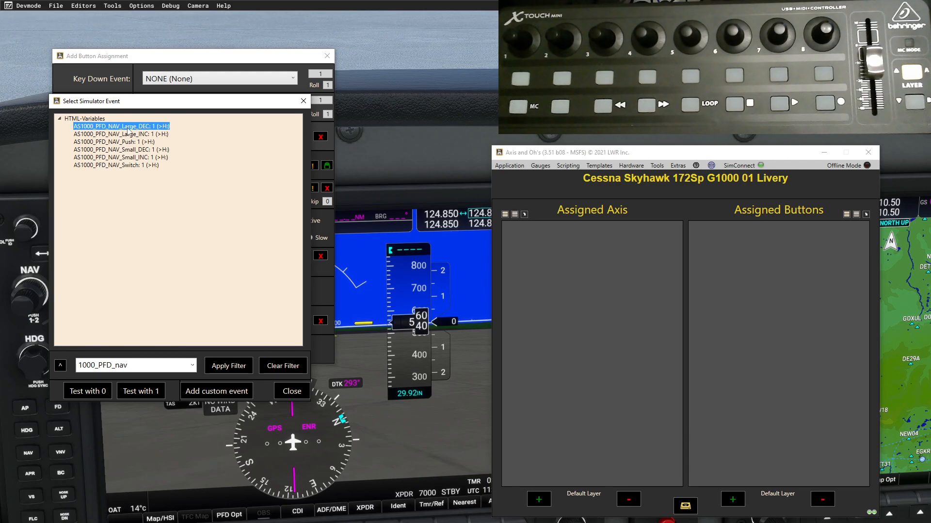
pyautogui.doubleClick(128, 126)
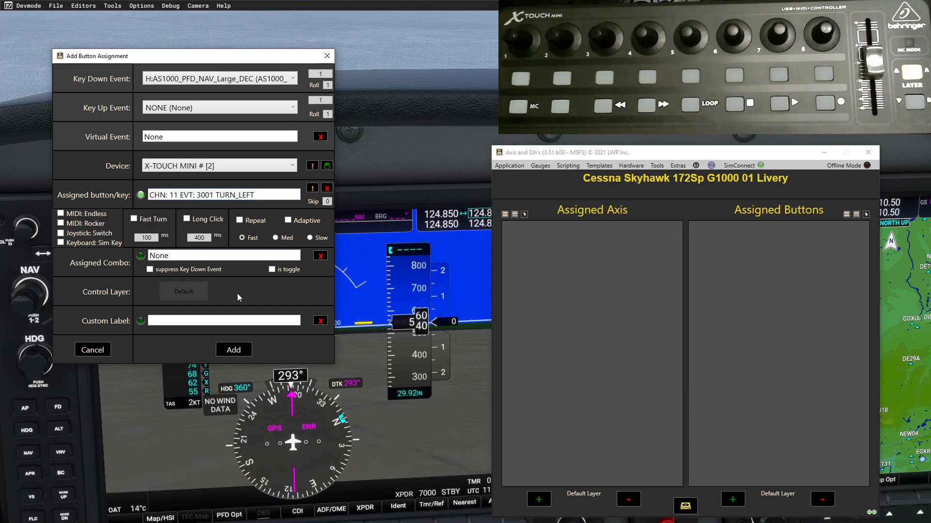
pyautogui.click(234, 350)
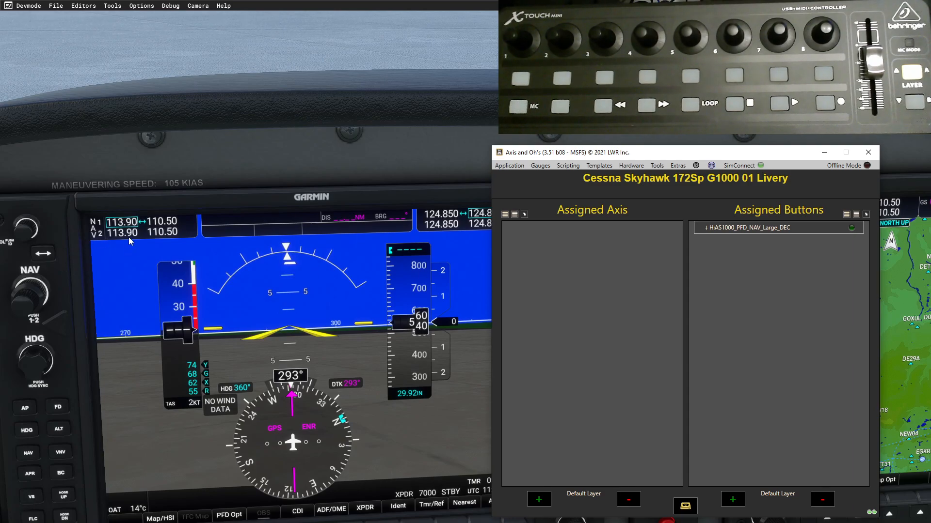
# - Inspect the NAV_Large_DEC assignment's details, then show Assigned Buttons as compact rows
pyautogui.click(848, 228)
pyautogui.click(846, 215)
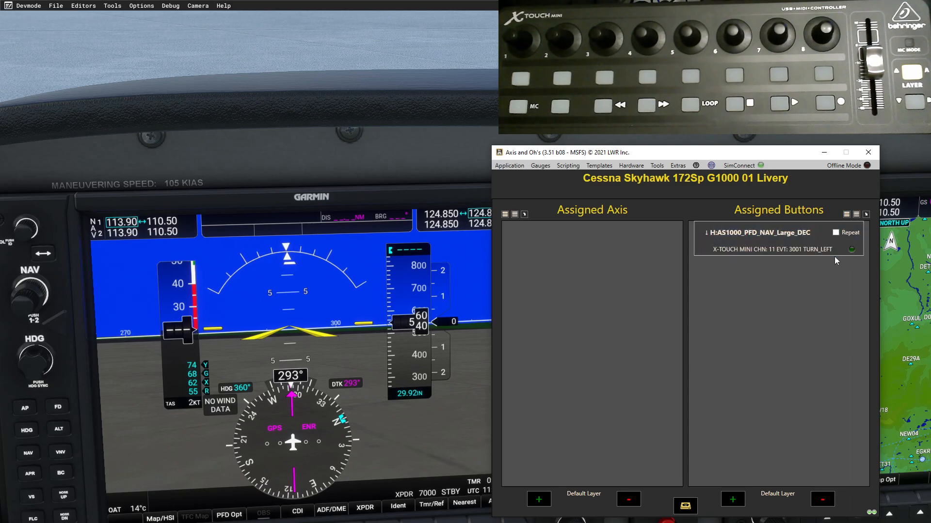
pyautogui.click(866, 215)
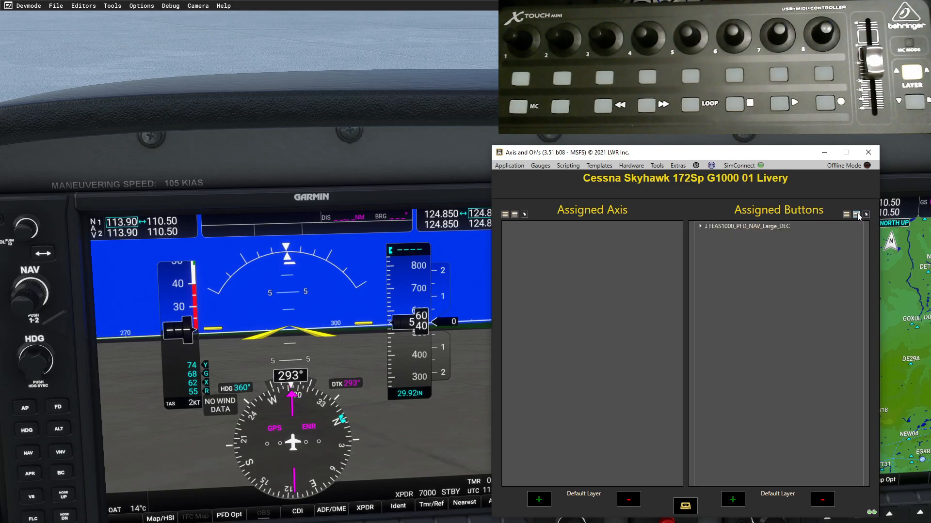
pyautogui.click(857, 215)
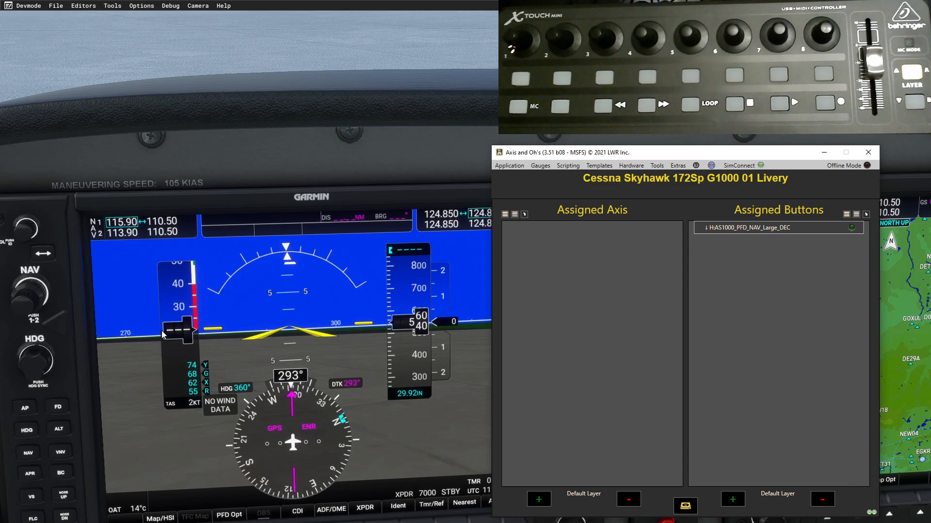
# - Add H:AS1000_PFD_NAV_Large_INC for the knob's right turn, reusing the 1000_PFD_nav filter
pyautogui.click(733, 500)
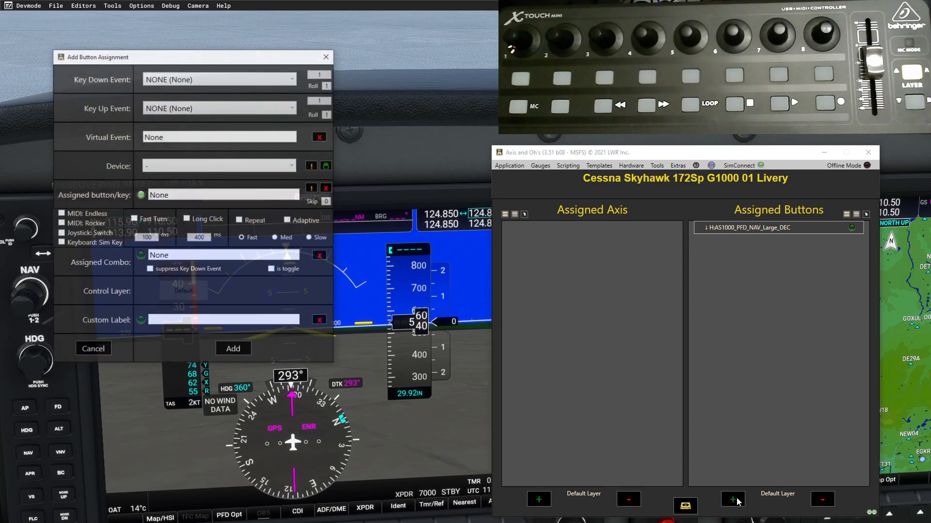
pyautogui.click(294, 79)
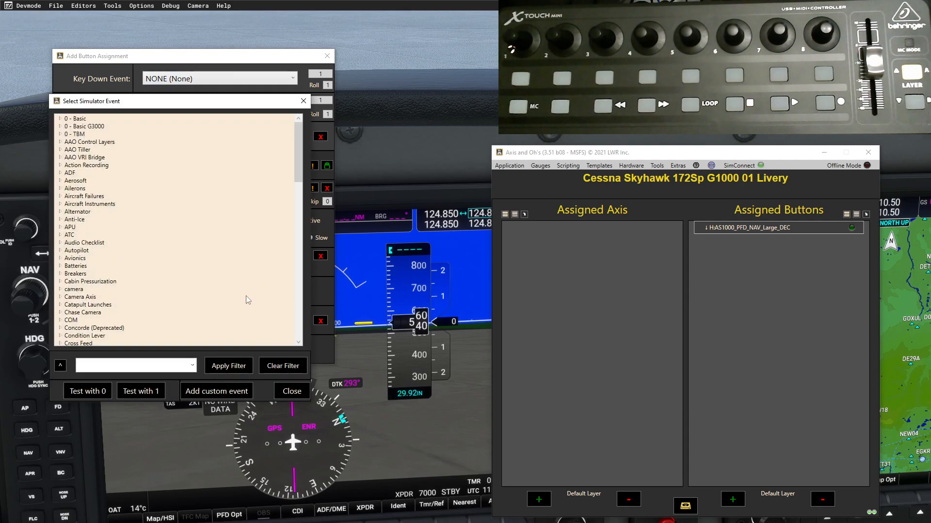
pyautogui.click(192, 365)
pyautogui.click(152, 381)
pyautogui.click(228, 365)
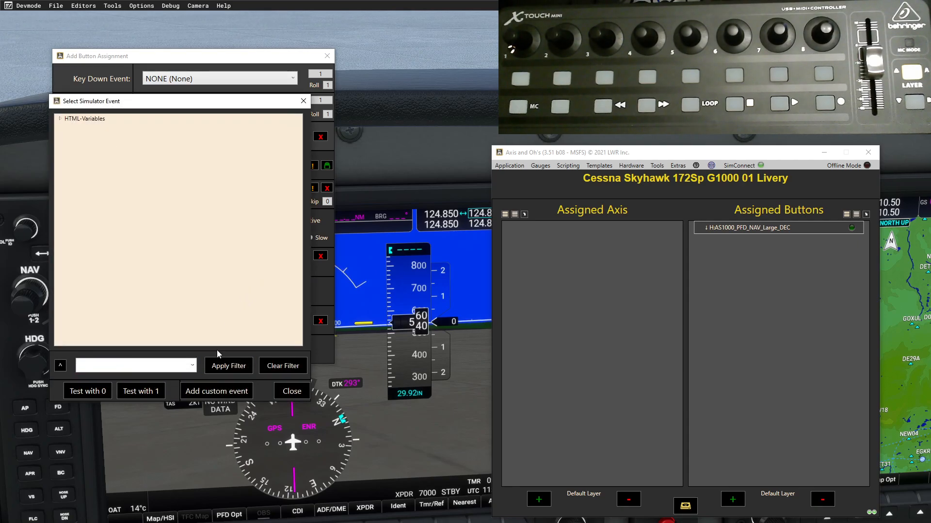
pyautogui.click(61, 119)
pyautogui.doubleClick(145, 134)
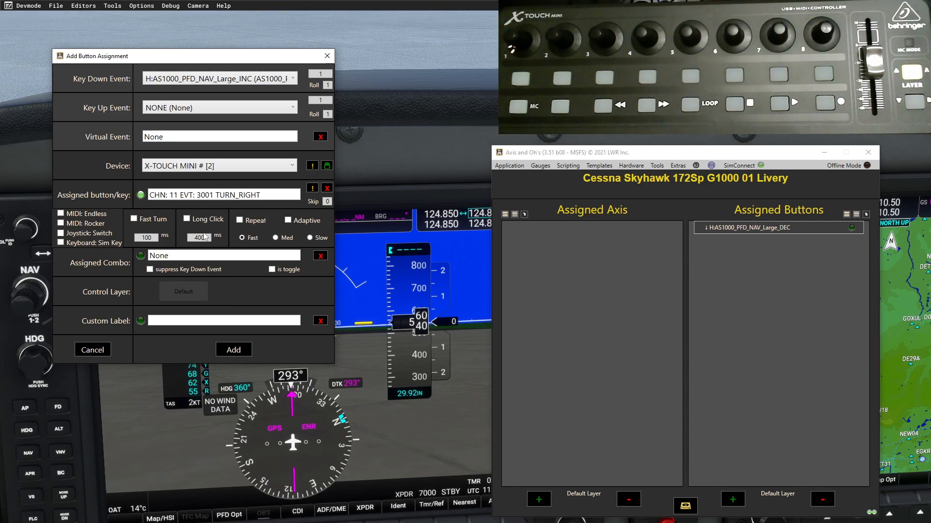
pyautogui.click(233, 354)
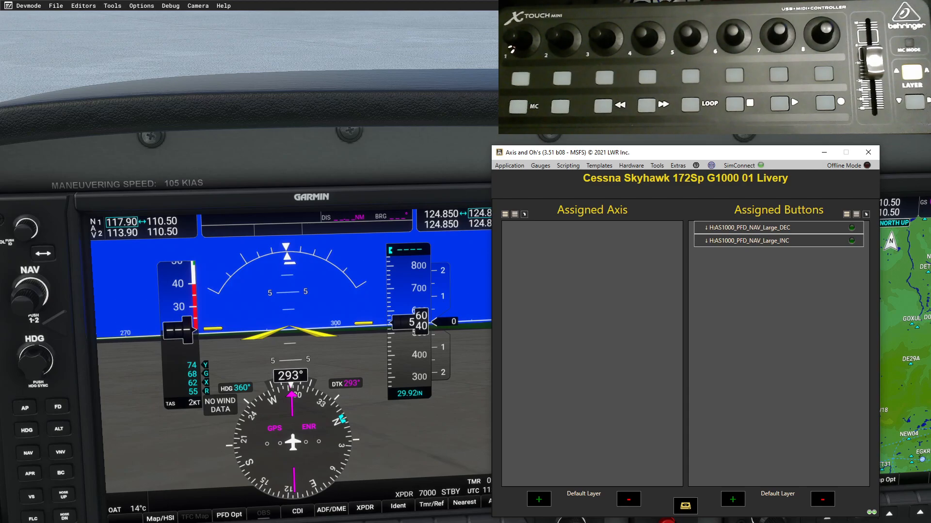
# - Cycle the layer label through Layers 1, 2 and 3 back to the Default Layer
pyautogui.click(781, 496)
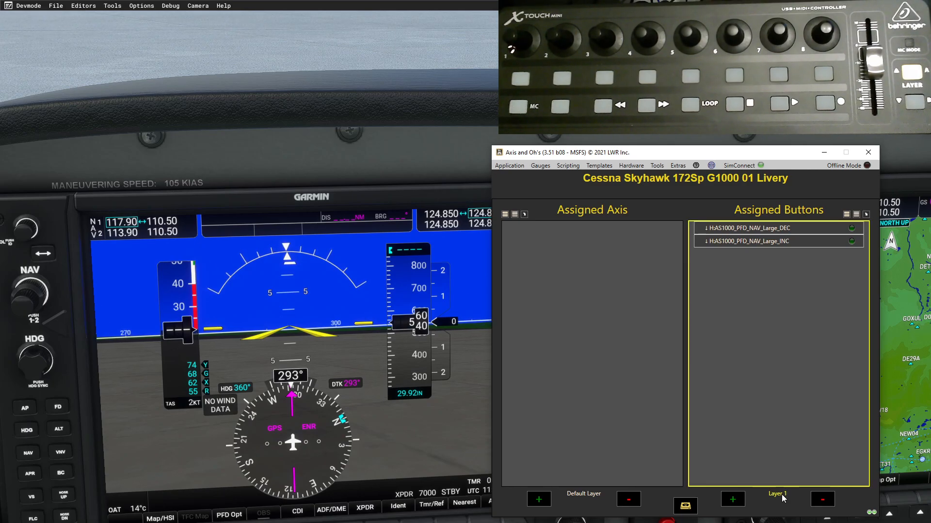
pyautogui.click(781, 495)
pyautogui.click(782, 495)
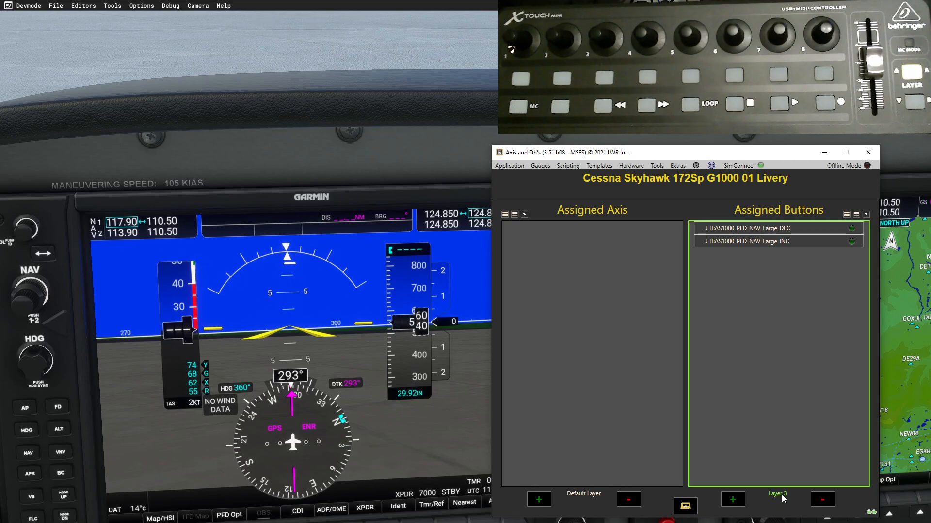
pyautogui.click(781, 496)
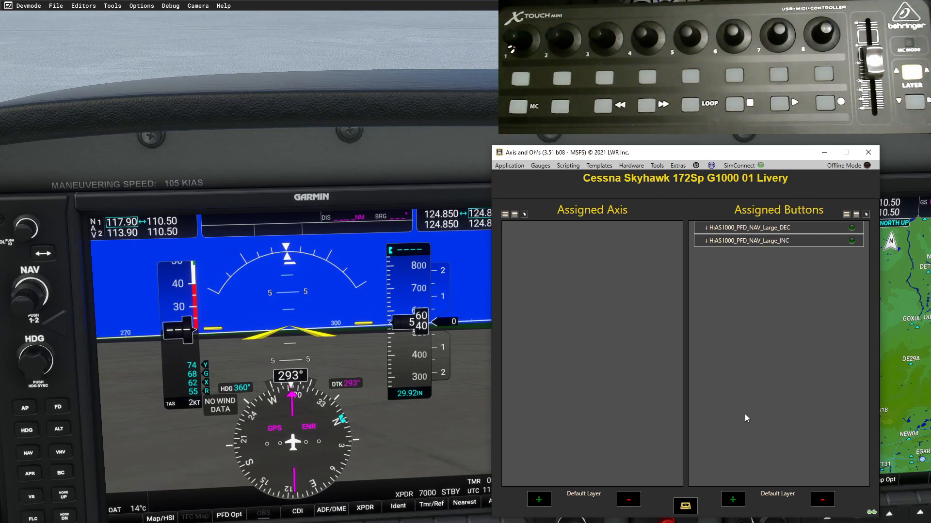
# - Put the Large_DEC and Large_INC bindings on control layer 1
pyautogui.click(779, 494)
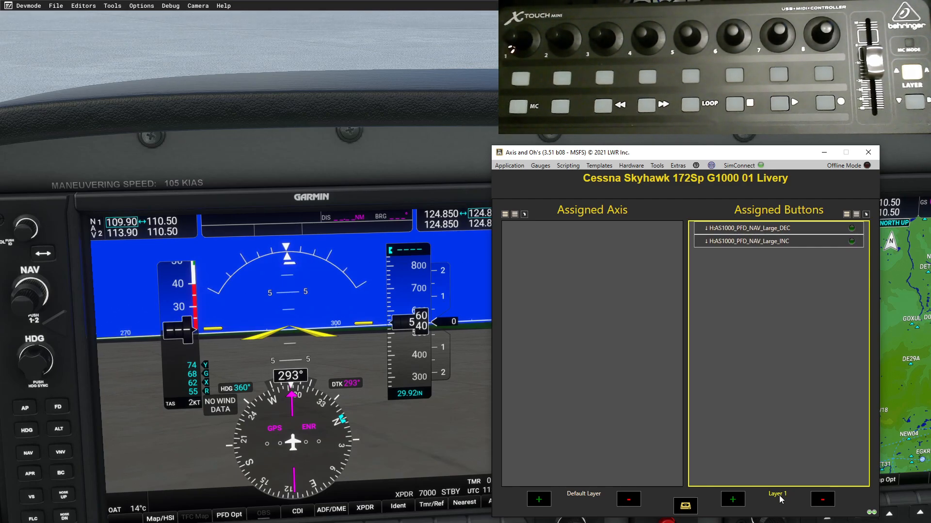
pyautogui.click(700, 230)
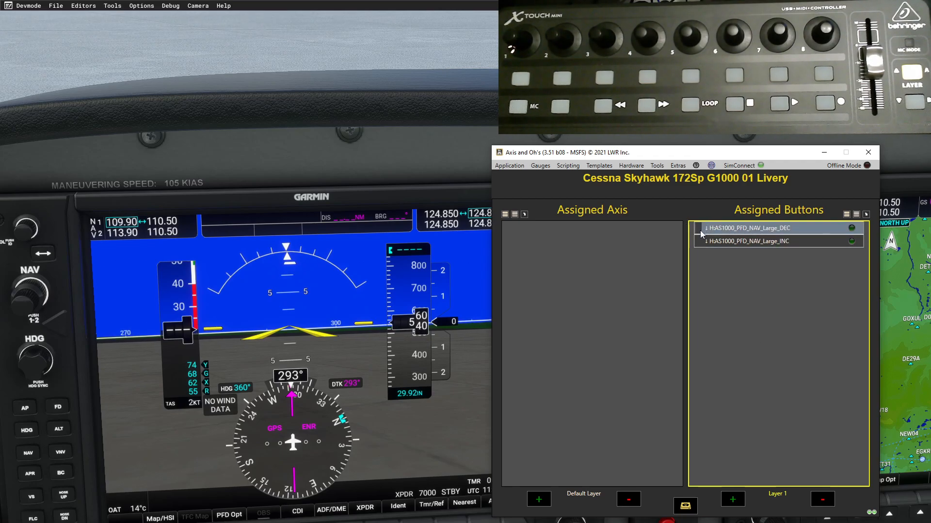
pyautogui.click(698, 242)
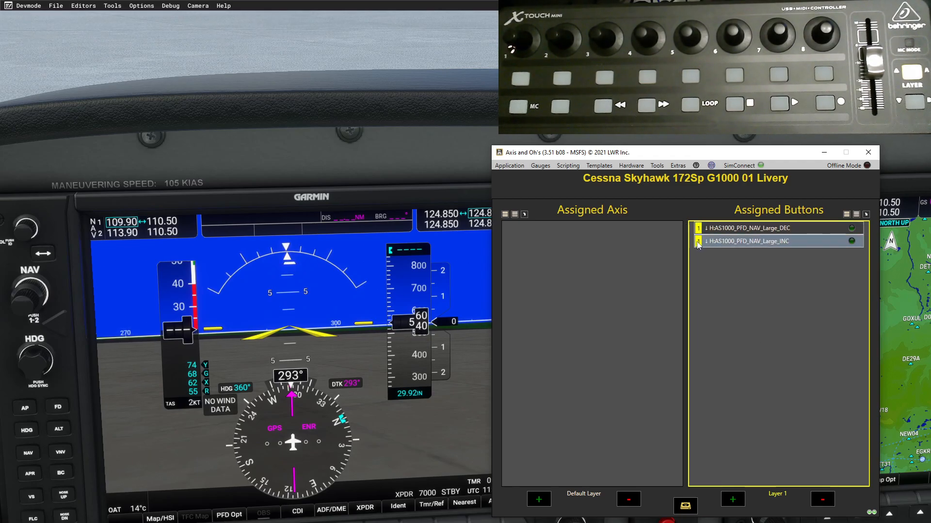
# - Cycle the bindings view through the layers and settle on Layer 2
pyautogui.click(775, 496)
pyautogui.click(776, 495)
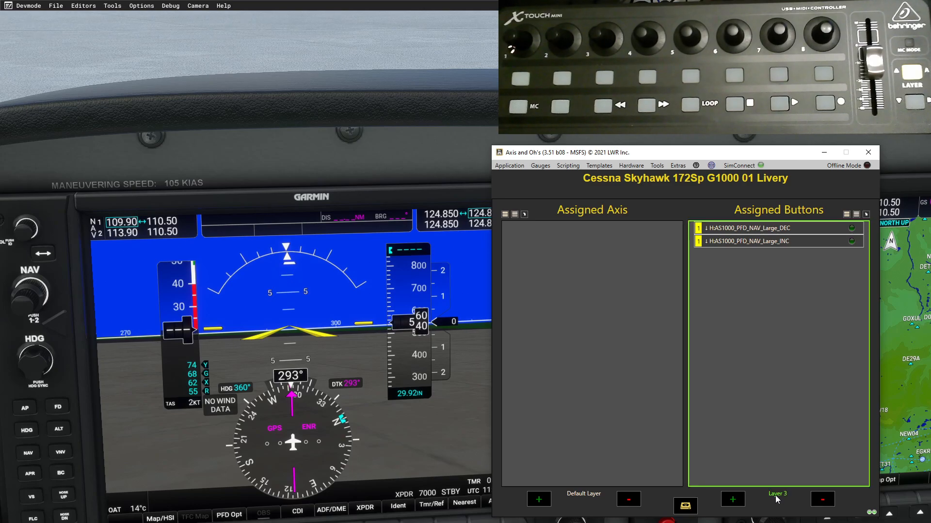
pyautogui.click(775, 495)
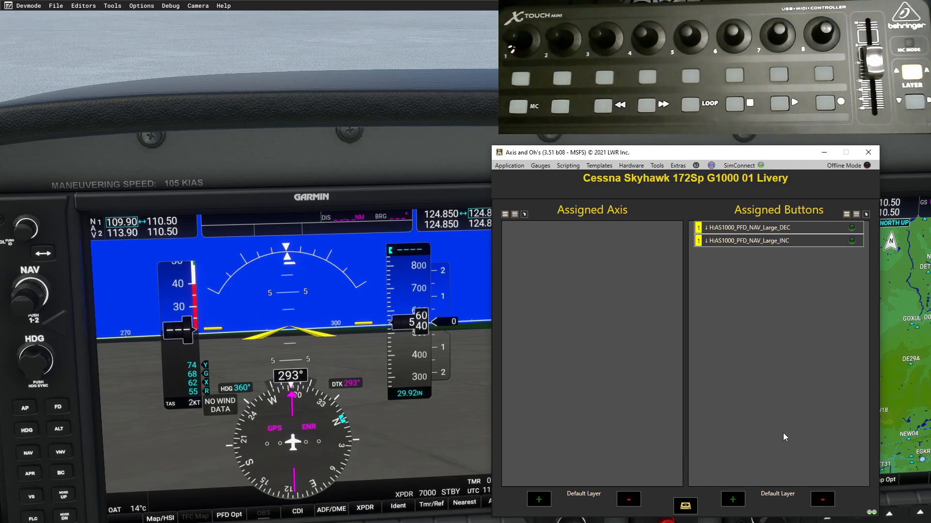
pyautogui.click(785, 495)
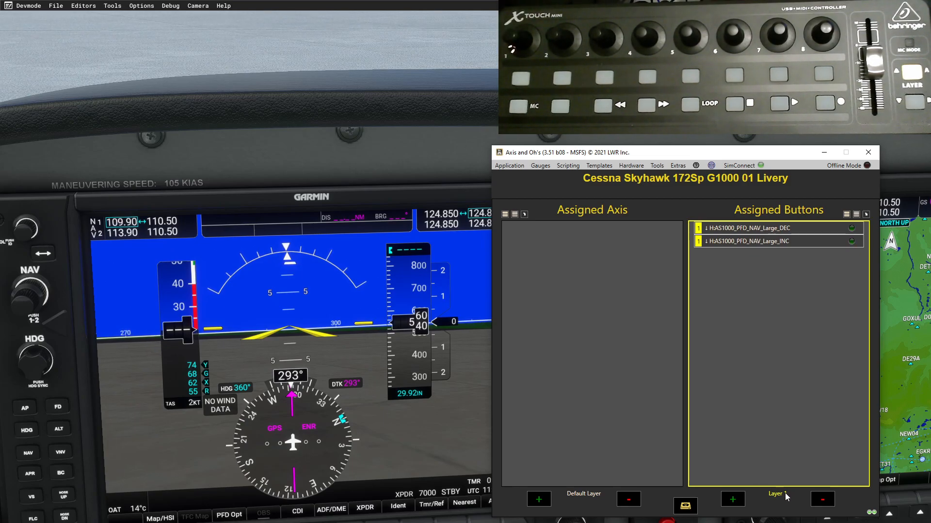
pyautogui.click(784, 494)
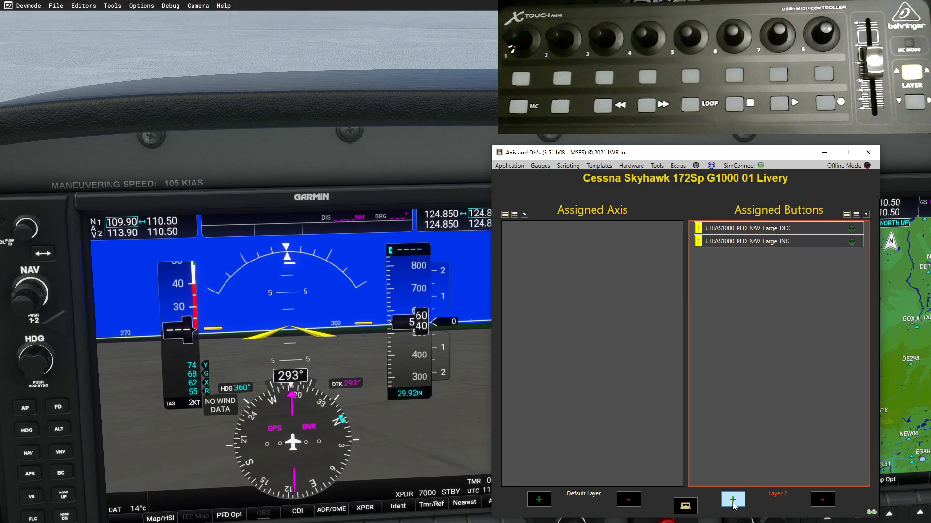
# - Add H:AS1000_PFD_NAV_Small_DEC for the knob's left turn on control layer 2
pyautogui.click(733, 501)
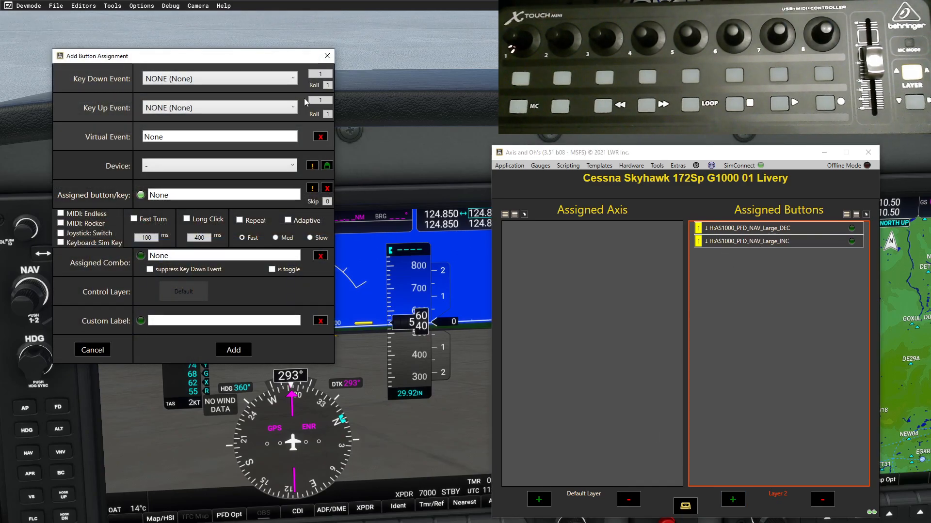
pyautogui.click(293, 79)
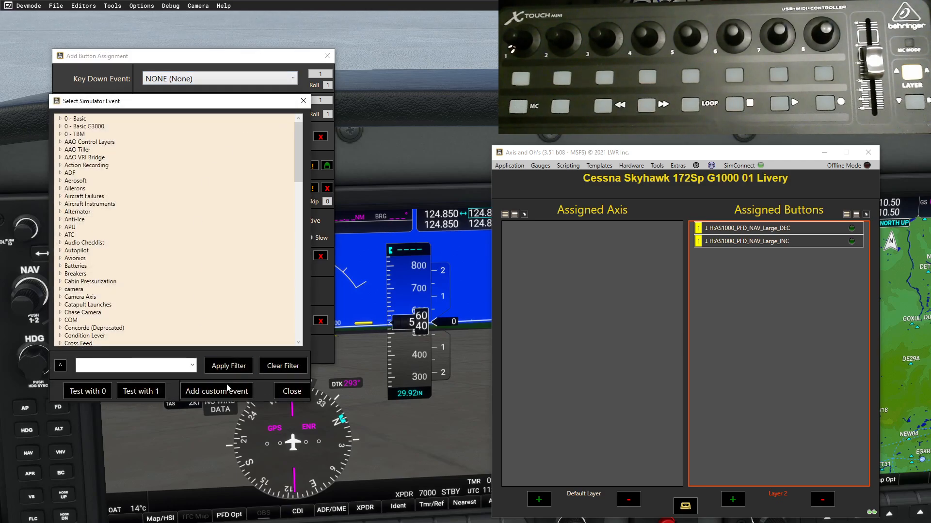
pyautogui.click(192, 365)
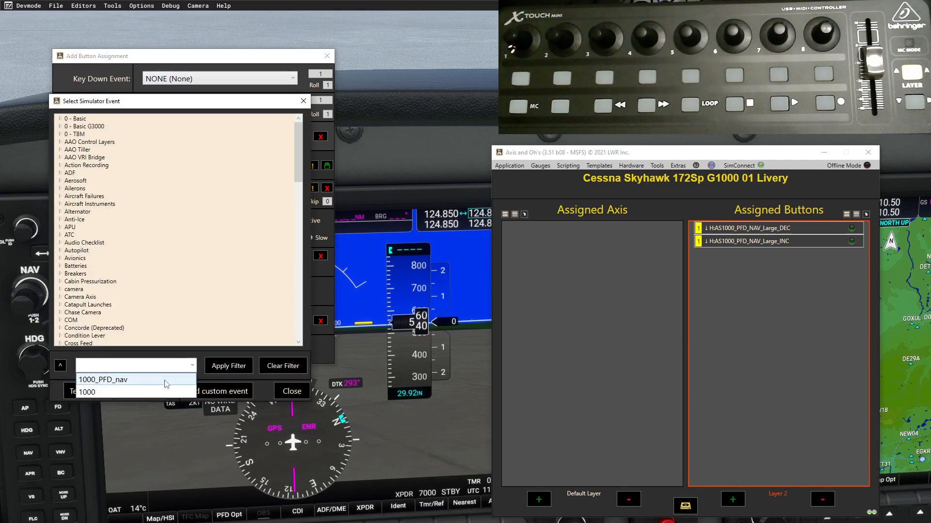
pyautogui.click(109, 379)
pyautogui.click(228, 365)
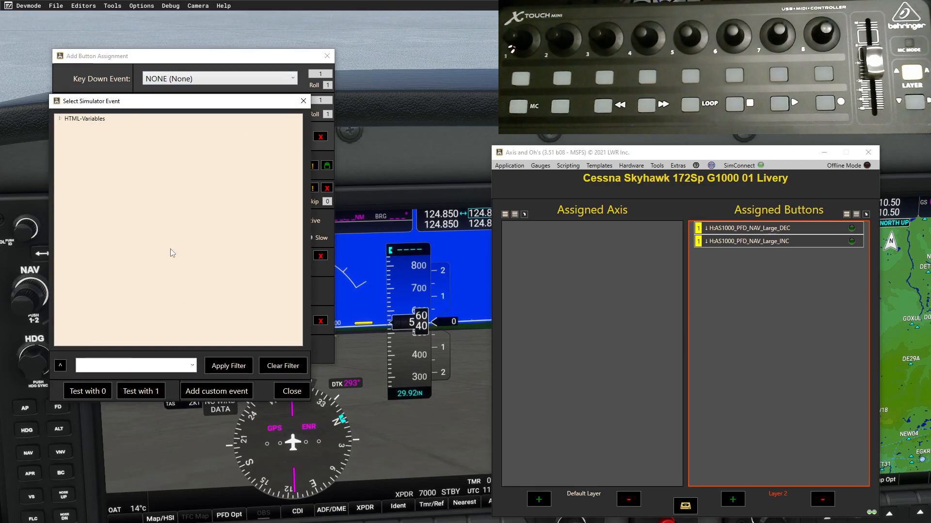
pyautogui.click(59, 118)
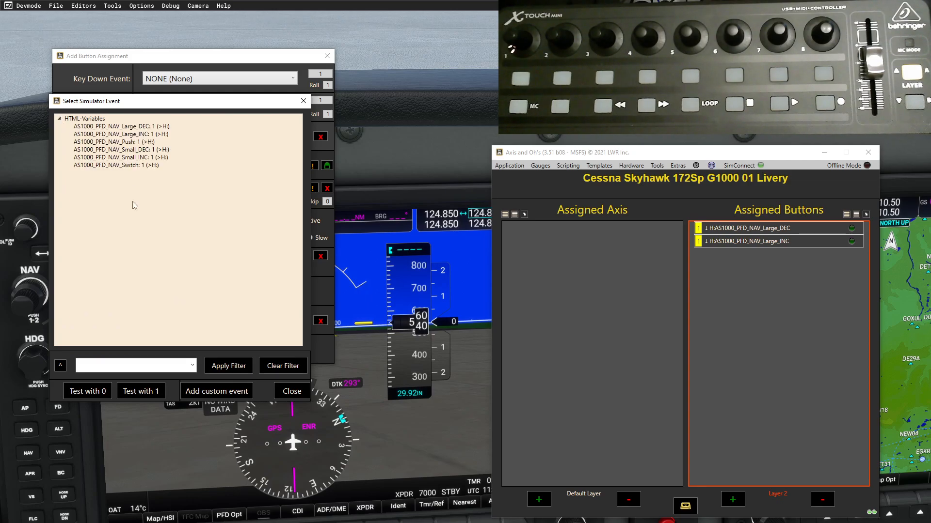
pyautogui.doubleClick(136, 150)
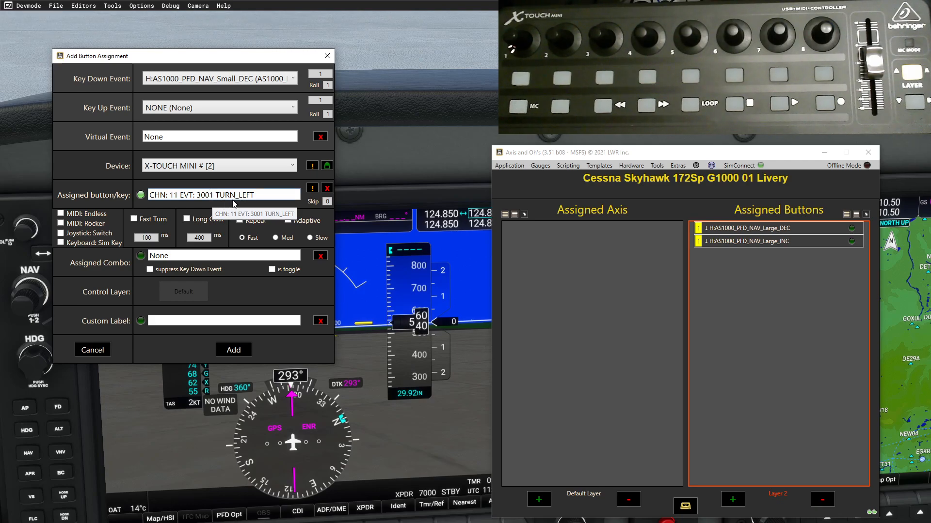
pyautogui.click(204, 292)
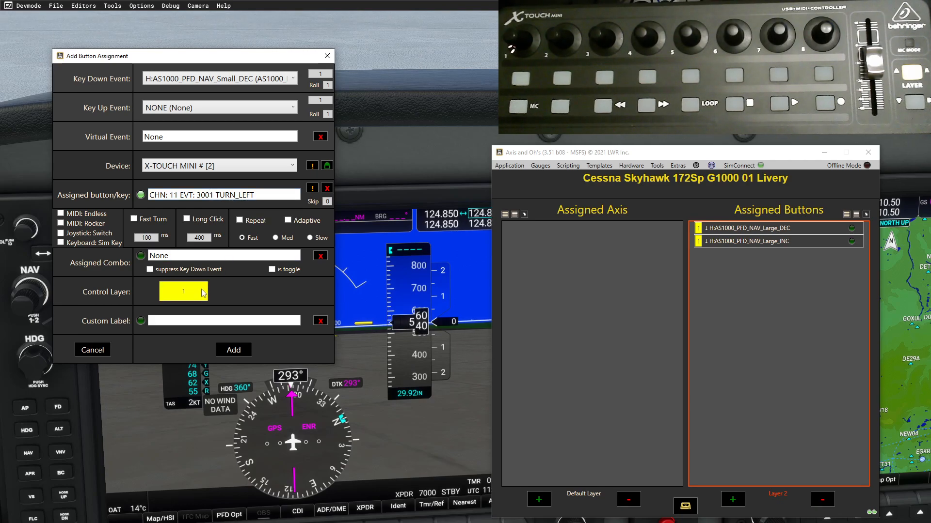
pyautogui.click(204, 292)
pyautogui.click(234, 350)
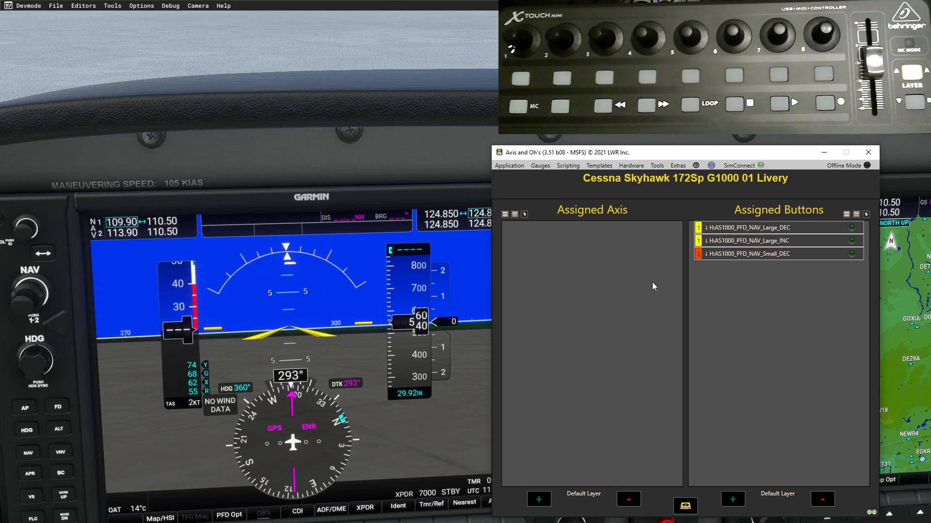
# - Cycle the Small_DEC binding's layer until it is back on layer 2
pyautogui.click(699, 253)
pyautogui.click(700, 252)
pyautogui.click(699, 253)
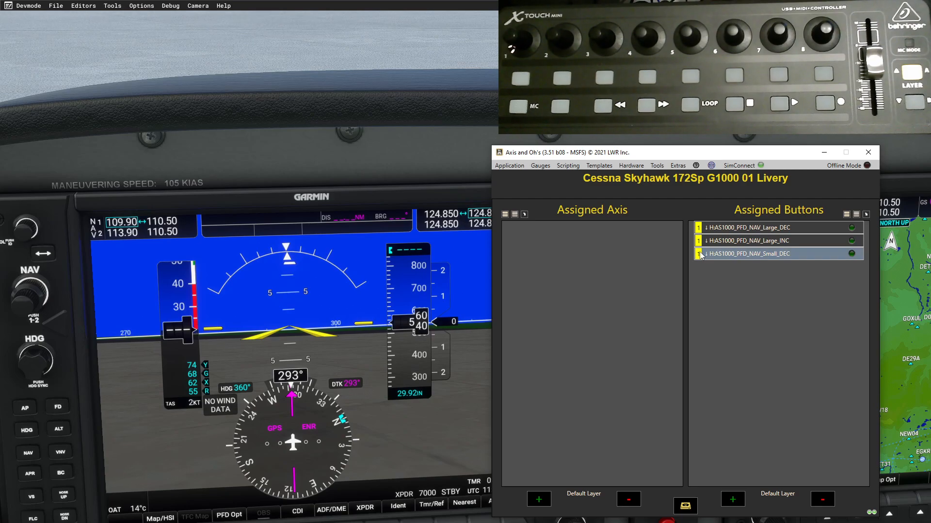
pyautogui.click(703, 256)
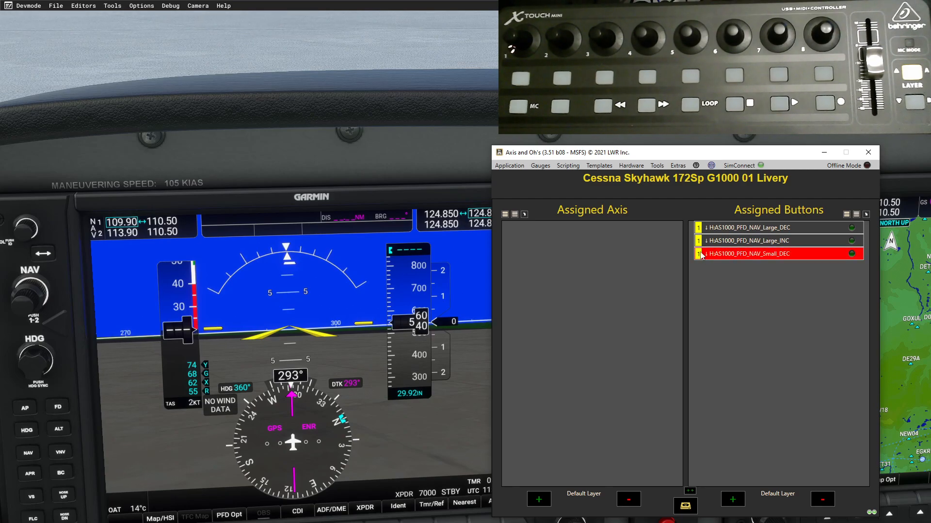
pyautogui.click(698, 254)
# - Add H:AS1000_PFD_NAV_Small_INC for the knob's right turn on control layer 2
pyautogui.click(733, 501)
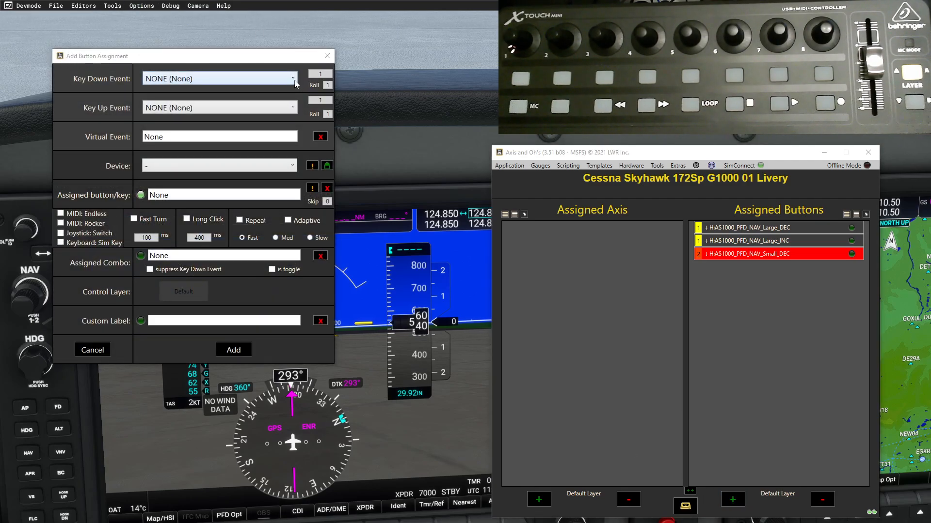
pyautogui.click(293, 79)
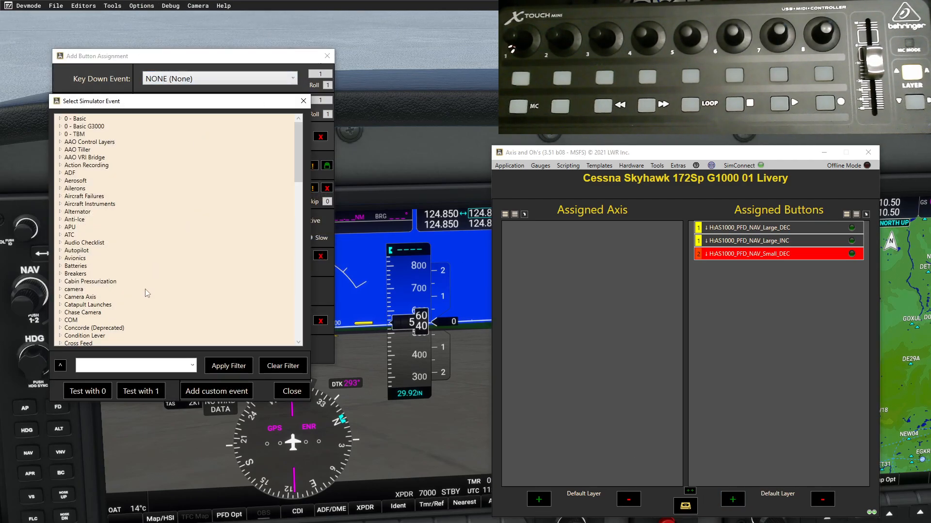
pyautogui.click(192, 365)
pyautogui.click(111, 381)
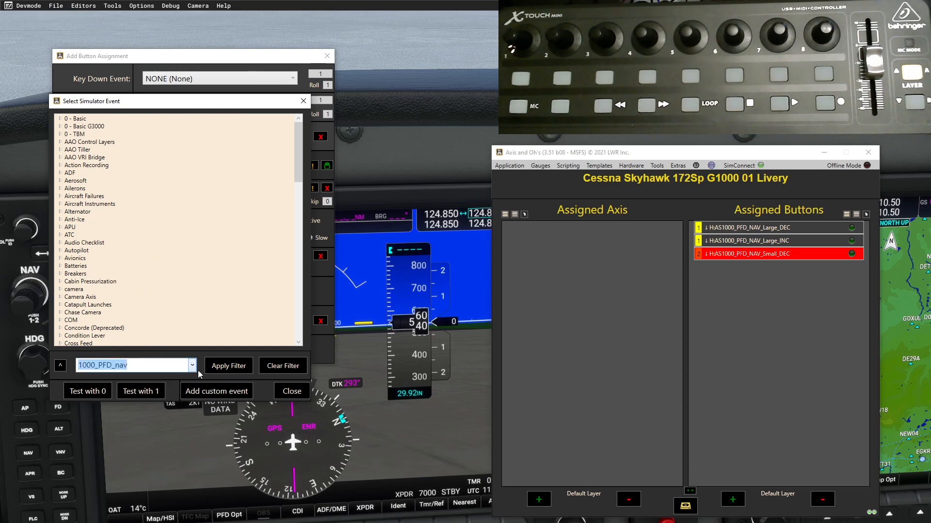
pyautogui.click(228, 366)
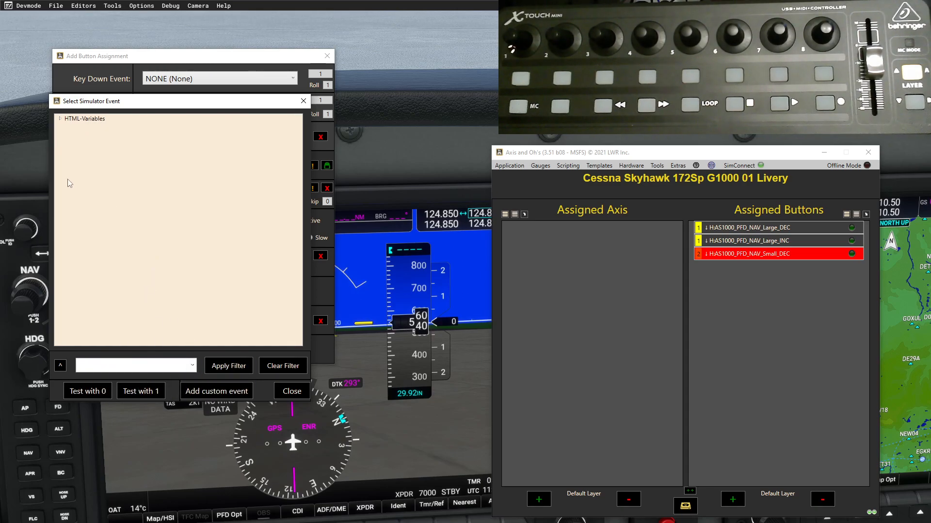
pyautogui.click(59, 119)
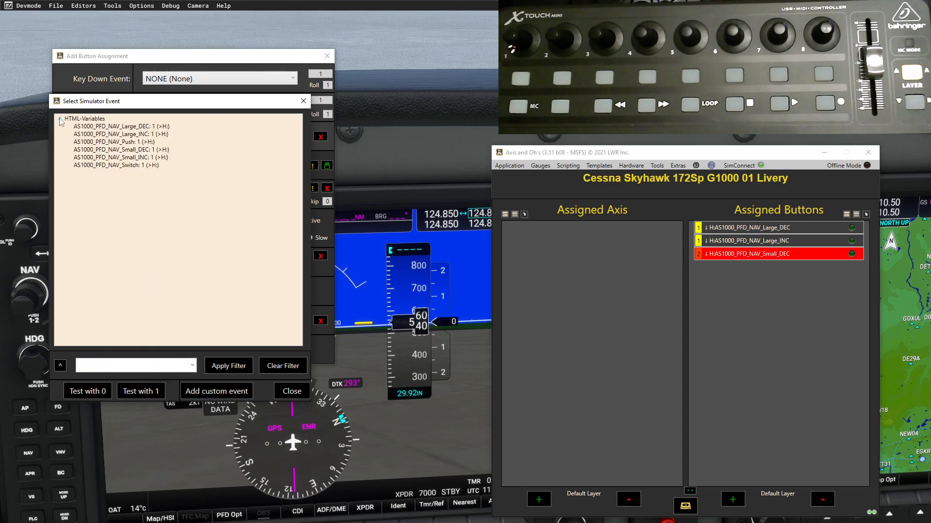
pyautogui.doubleClick(131, 158)
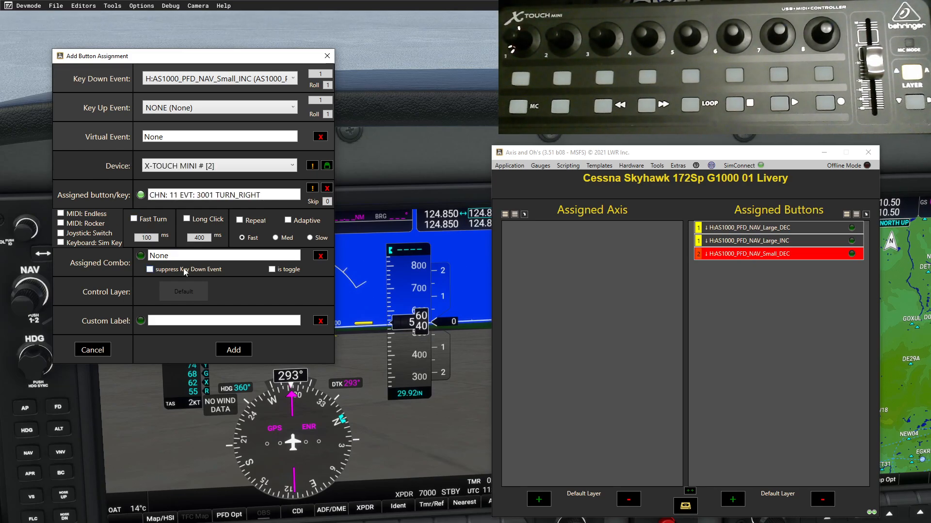
pyautogui.click(196, 286)
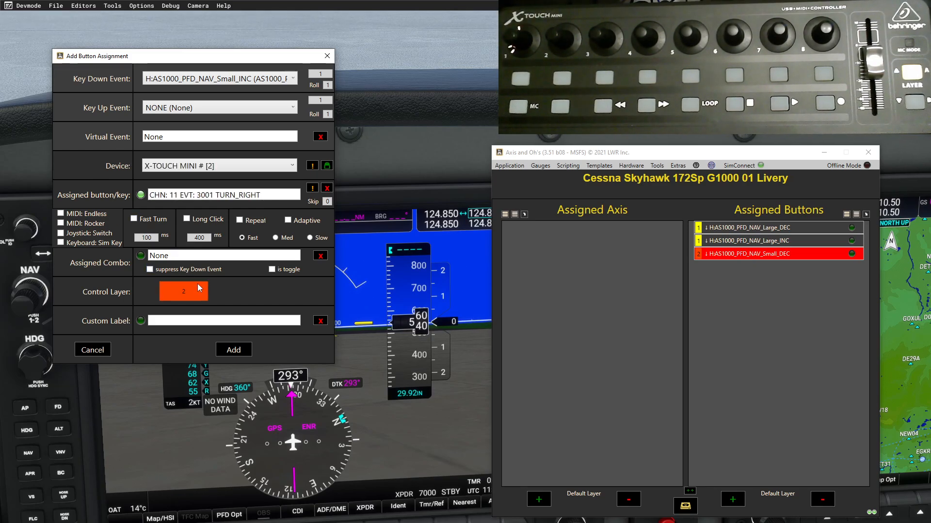
pyautogui.click(234, 350)
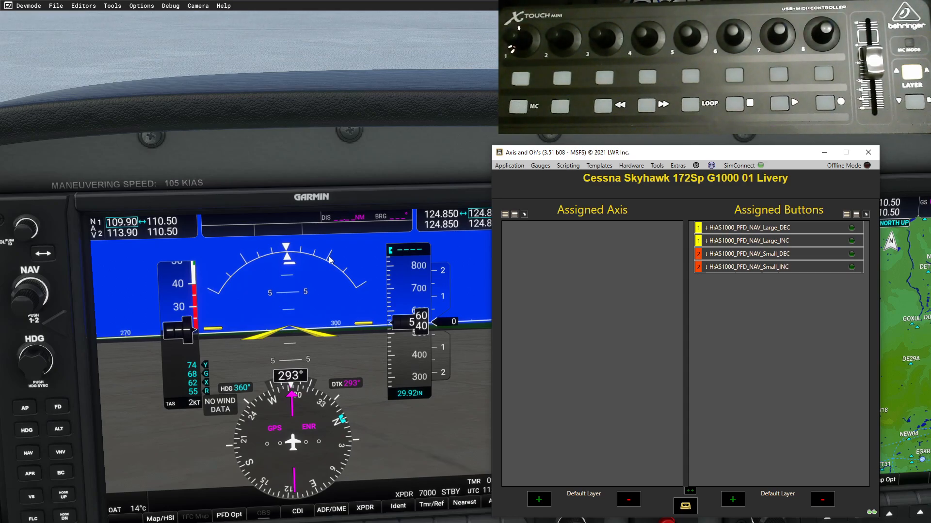
# - View layers 1 and 2 while testing the knobs, then begin a new button assignment
pyautogui.click(789, 495)
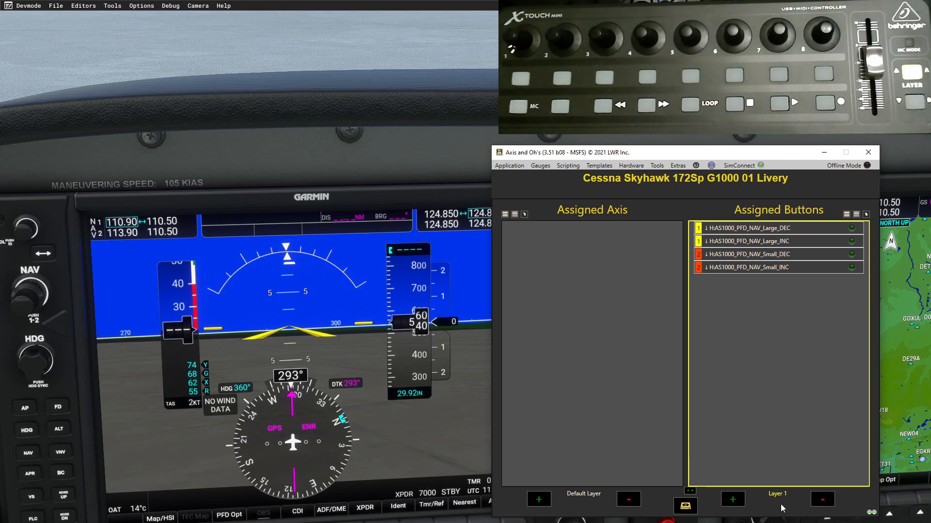
pyautogui.click(784, 497)
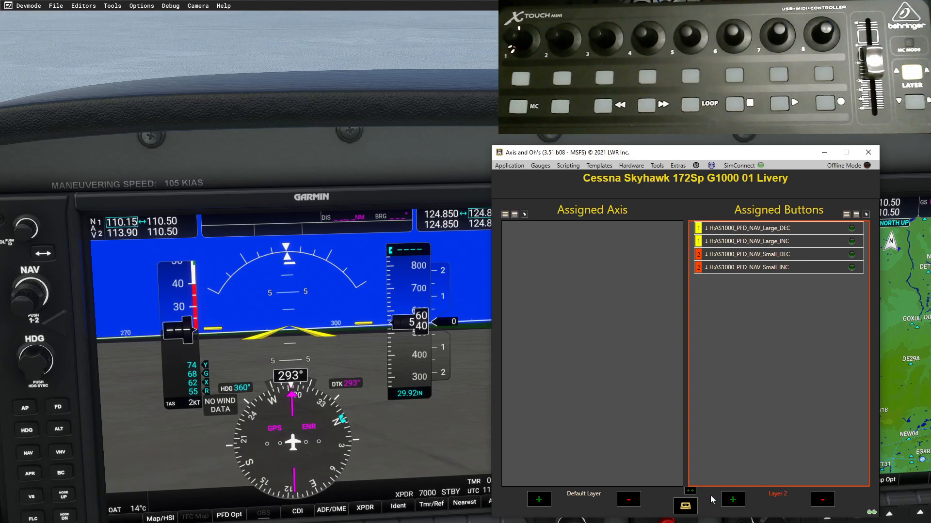
pyautogui.click(733, 503)
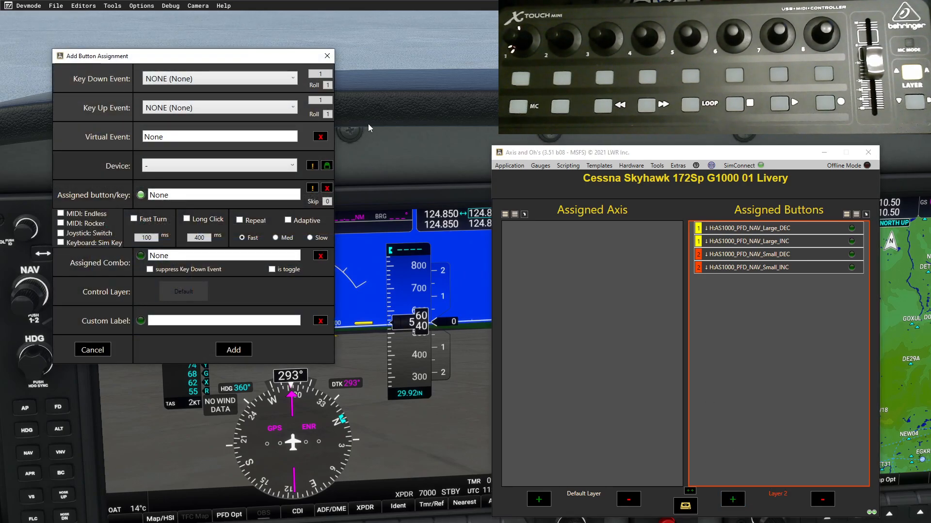
# - Map the X-Touch Mini knob press to H:AS1000_PFD_NAV_Push and add it
pyautogui.click(293, 79)
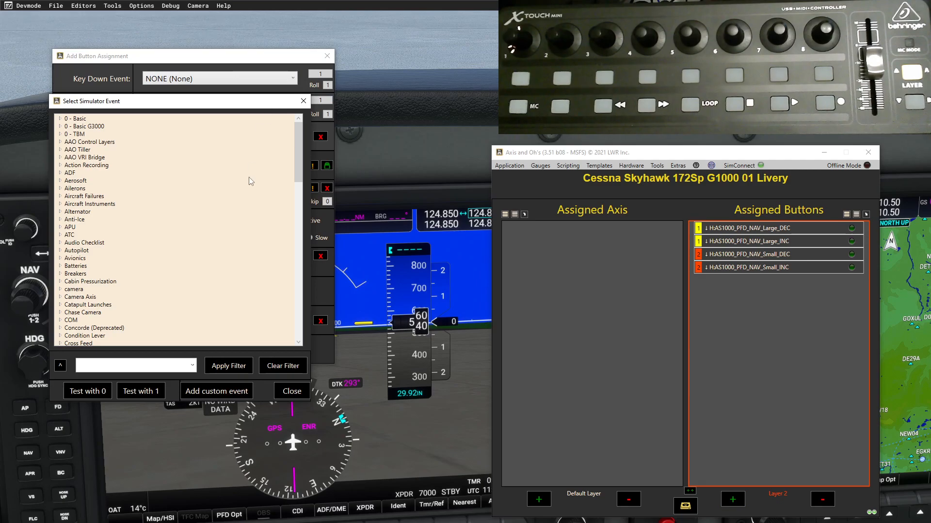
pyautogui.click(193, 365)
pyautogui.click(187, 379)
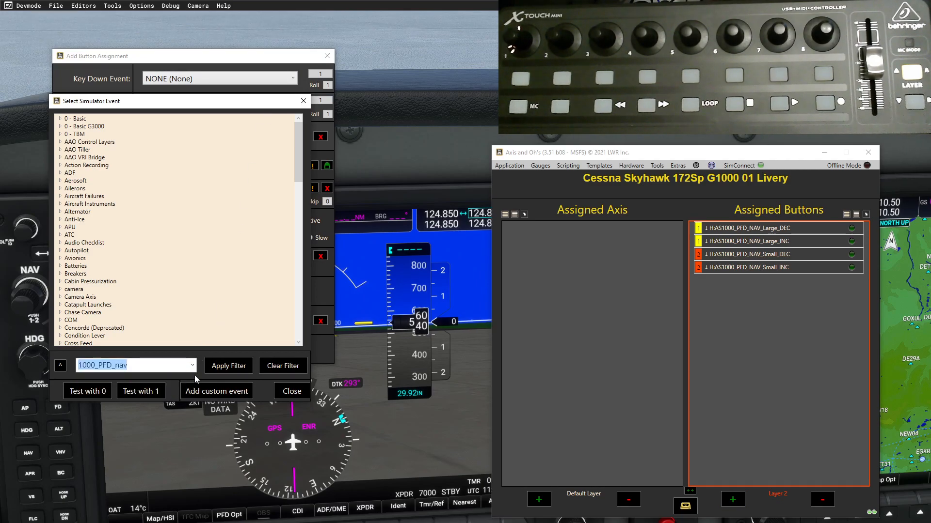
pyautogui.click(228, 366)
pyautogui.click(59, 119)
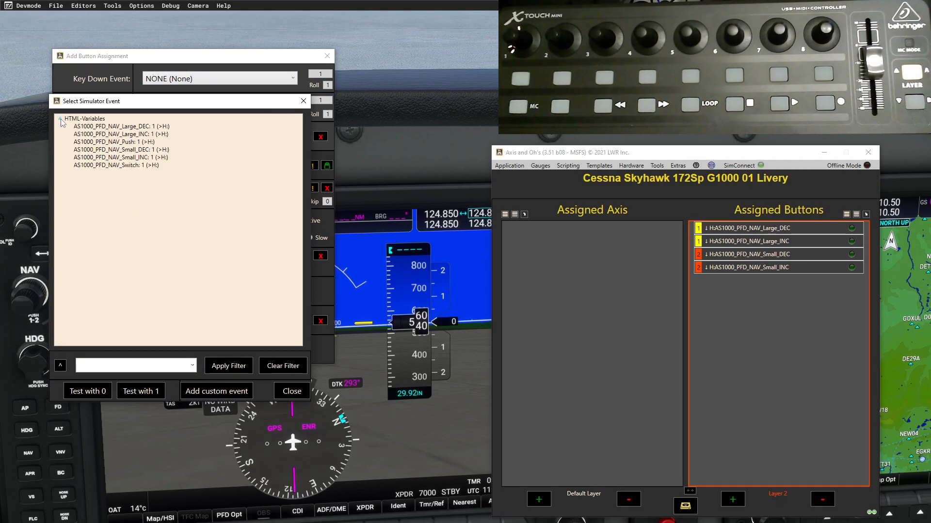
pyautogui.doubleClick(127, 143)
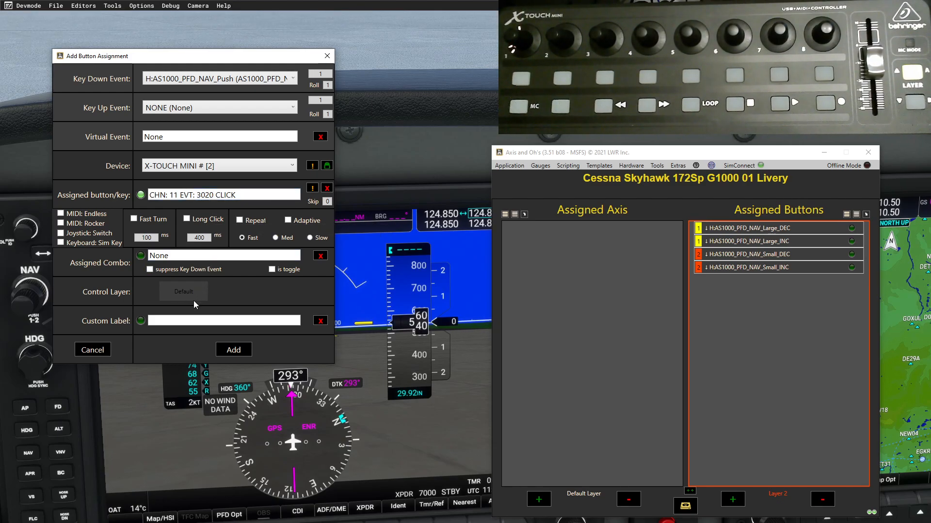
pyautogui.click(233, 354)
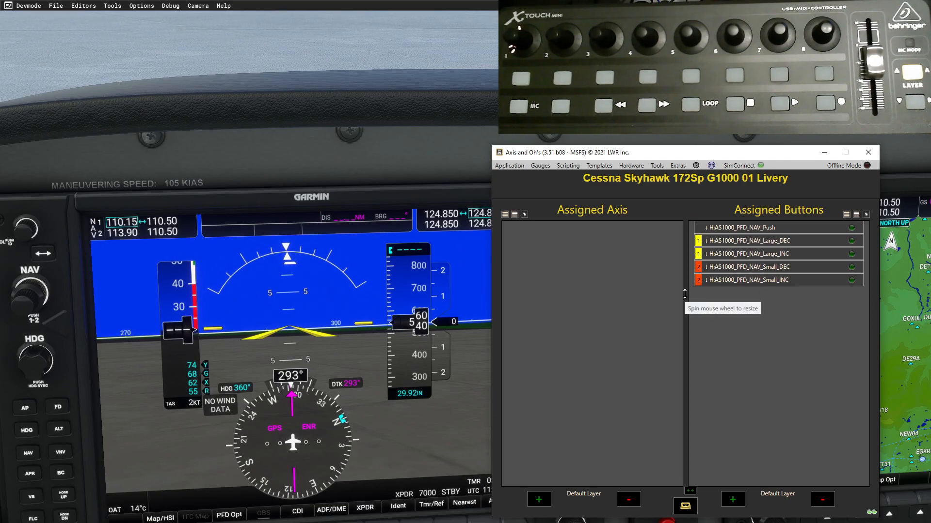
# - Map another X-Touch Mini button to H:AS1000_PFD_NAV_Switch via the 1000_PFD_nav filter
pyautogui.click(733, 500)
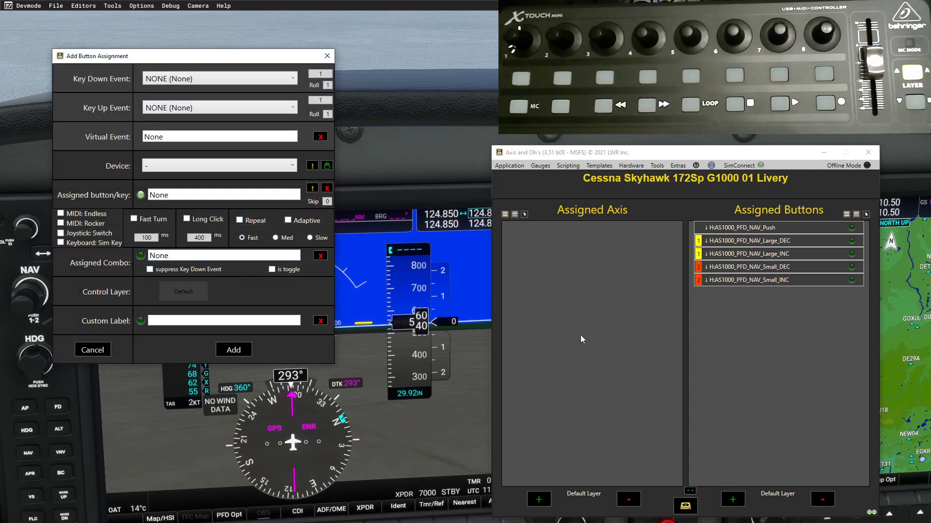
pyautogui.click(294, 80)
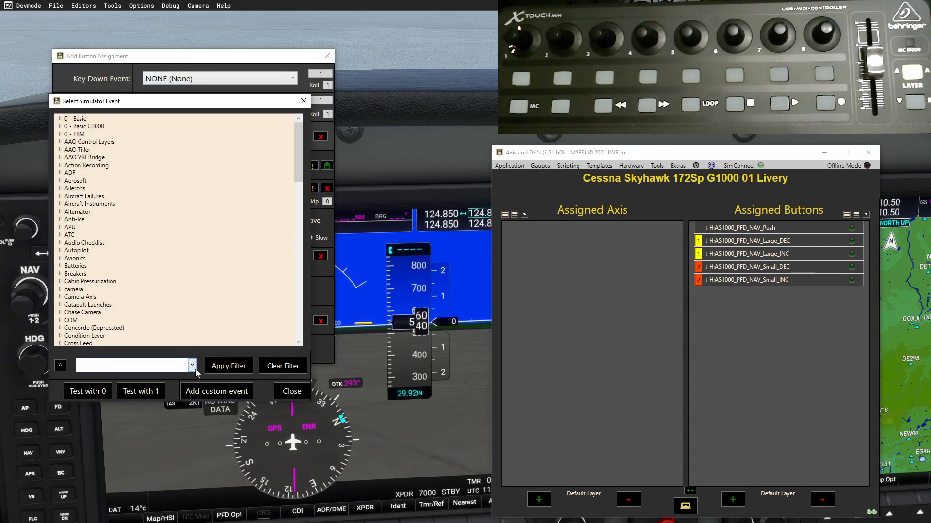
pyautogui.click(196, 371)
pyautogui.click(178, 379)
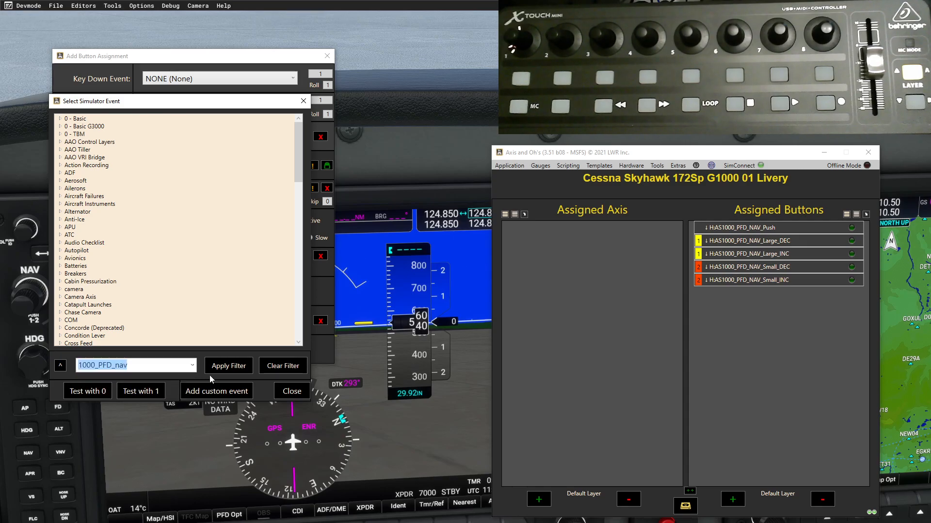
pyautogui.click(219, 371)
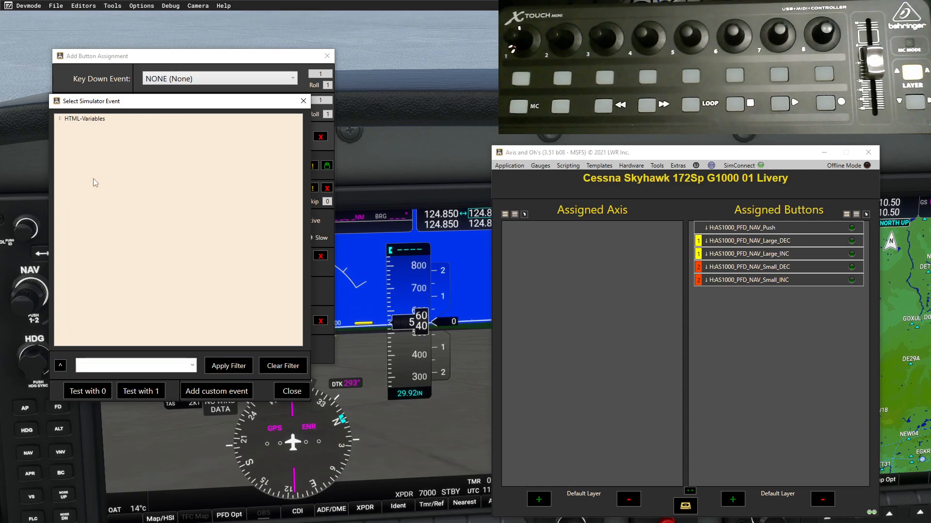
pyautogui.click(58, 119)
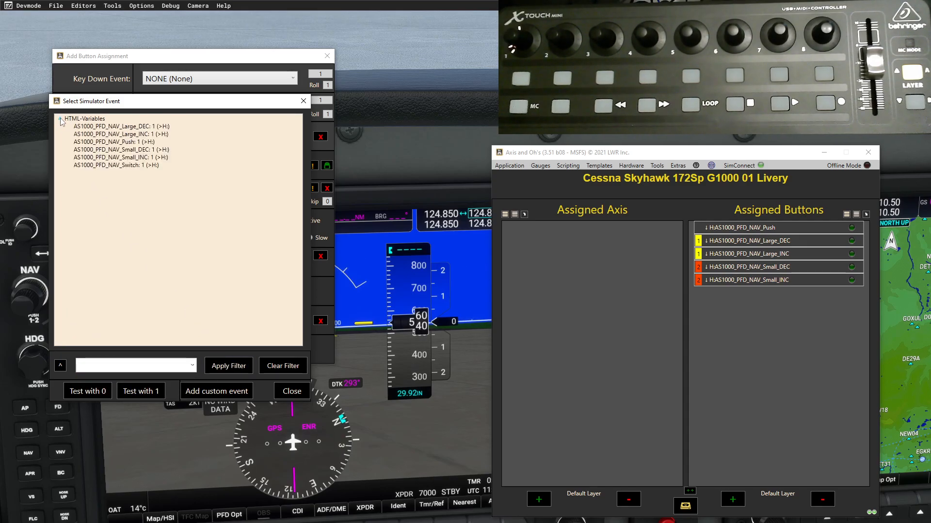
pyautogui.doubleClick(125, 165)
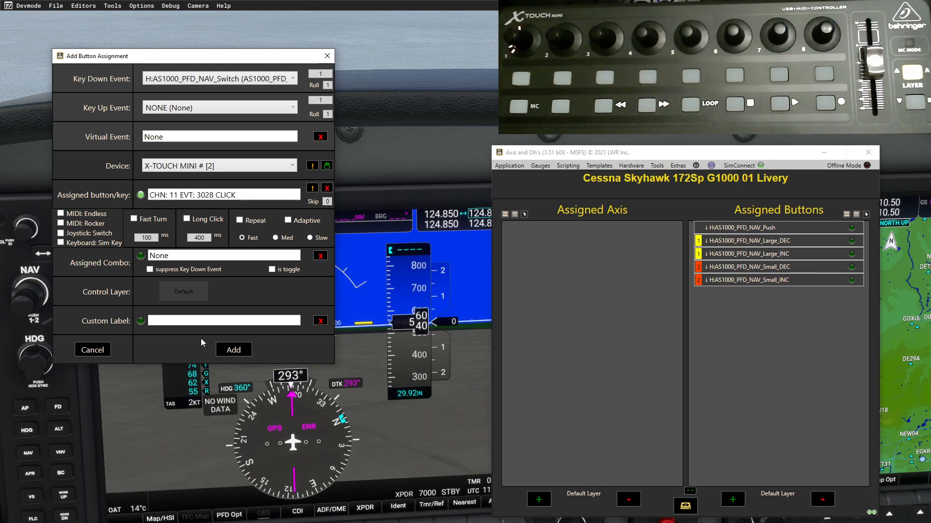
pyautogui.click(234, 349)
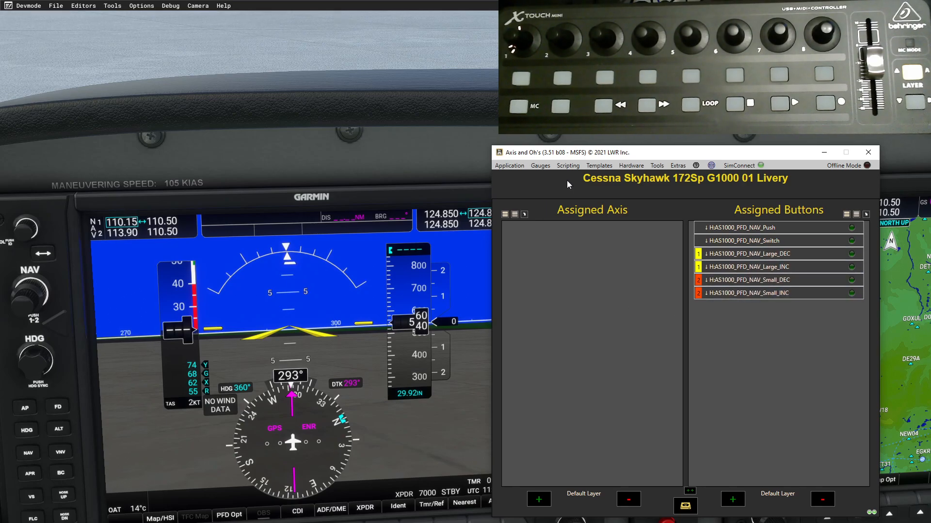
# - Open the RPN Scripts Editor and add a new script group named 'hcscripts'
pyautogui.click(566, 166)
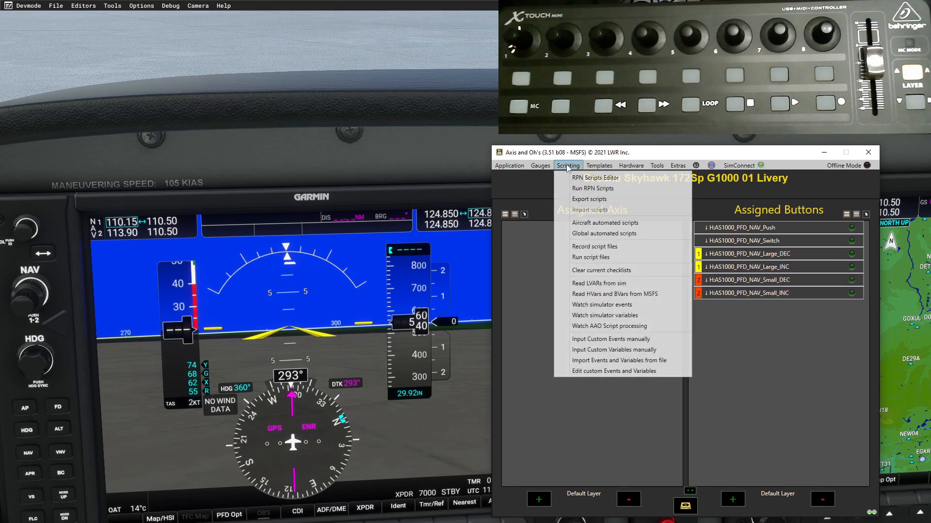
pyautogui.click(582, 180)
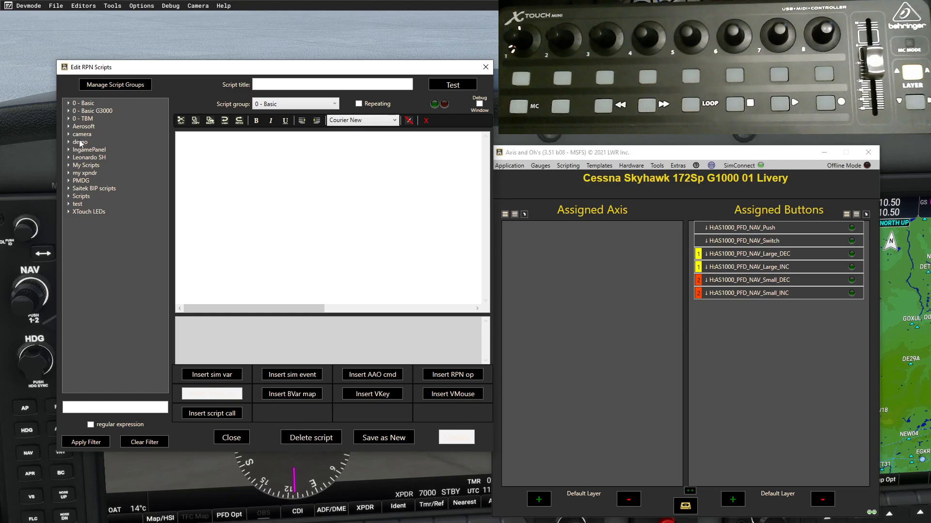
pyautogui.click(118, 85)
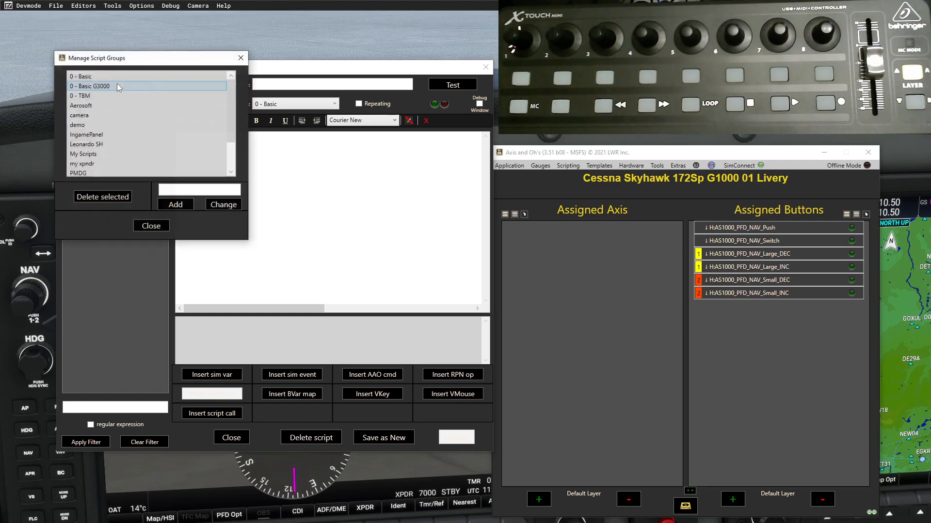
pyautogui.click(189, 189)
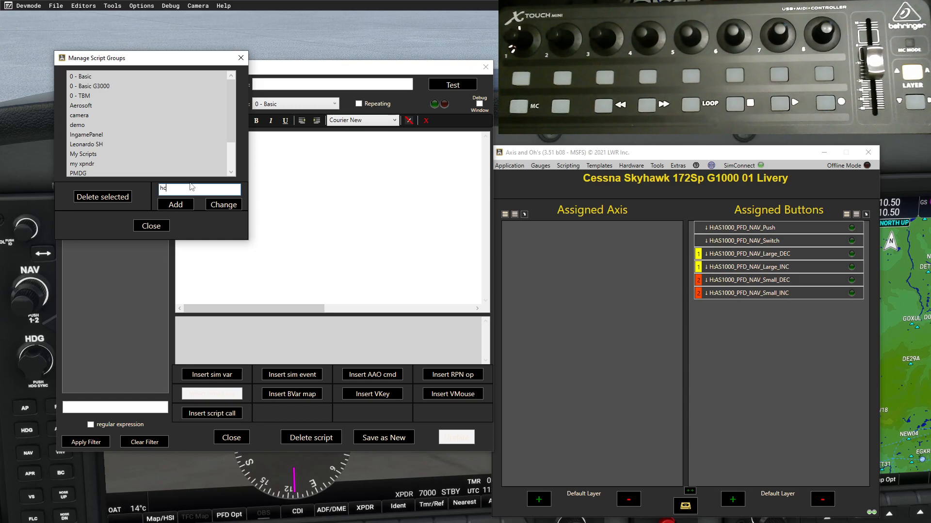
pyautogui.write('hcscripts')
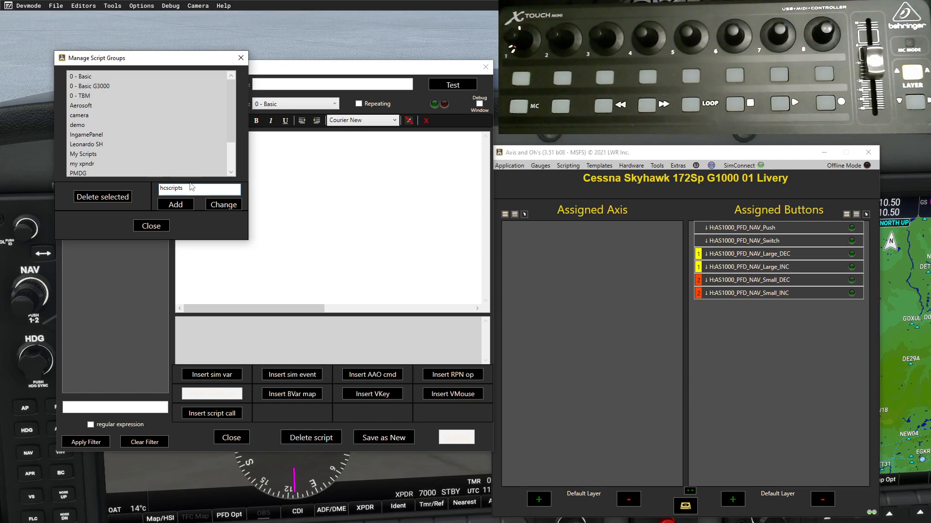
pyautogui.click(175, 205)
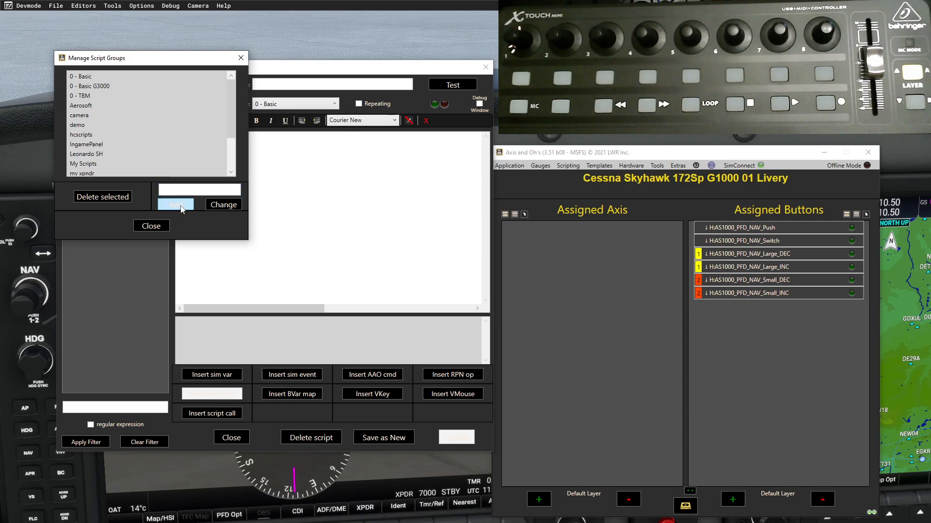
pyautogui.click(147, 225)
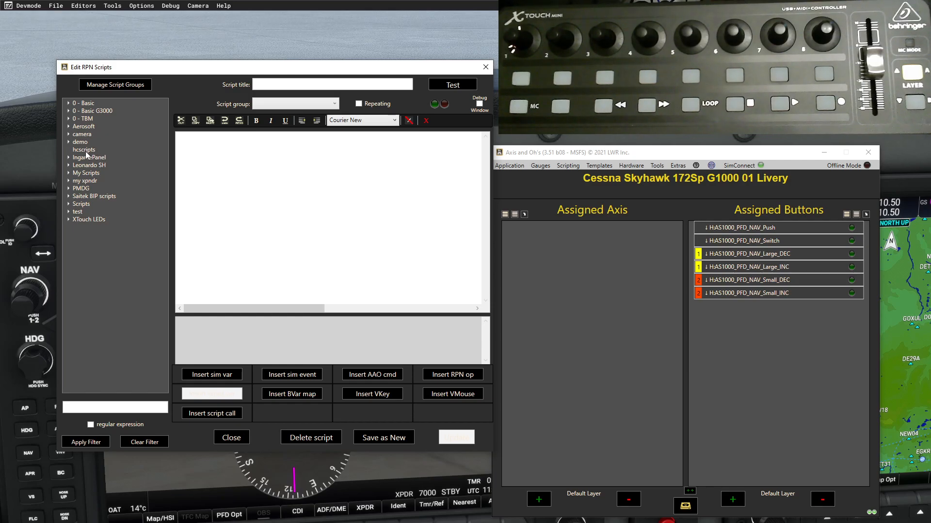
# - Start a new script titled 'hcToggleLayer' in the hcscripts group and bring up the simulator variable list
pyautogui.click(334, 104)
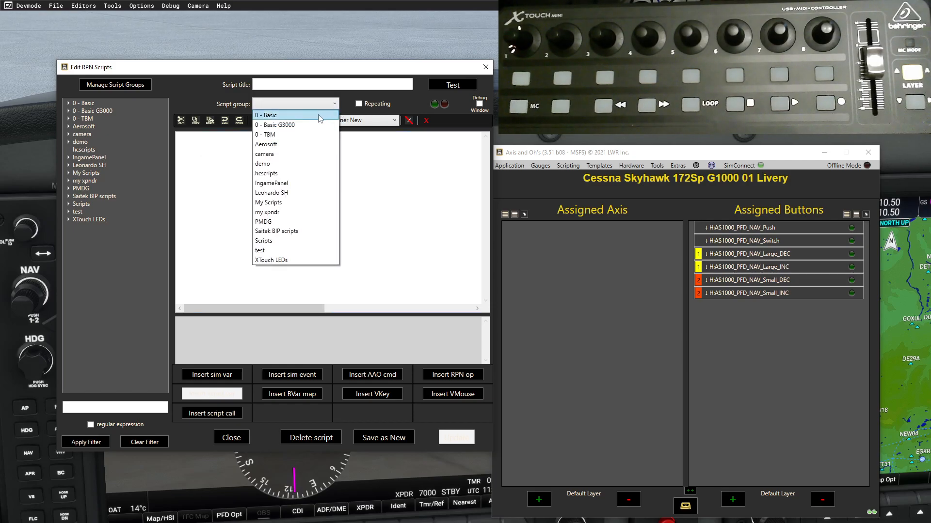
pyautogui.click(291, 172)
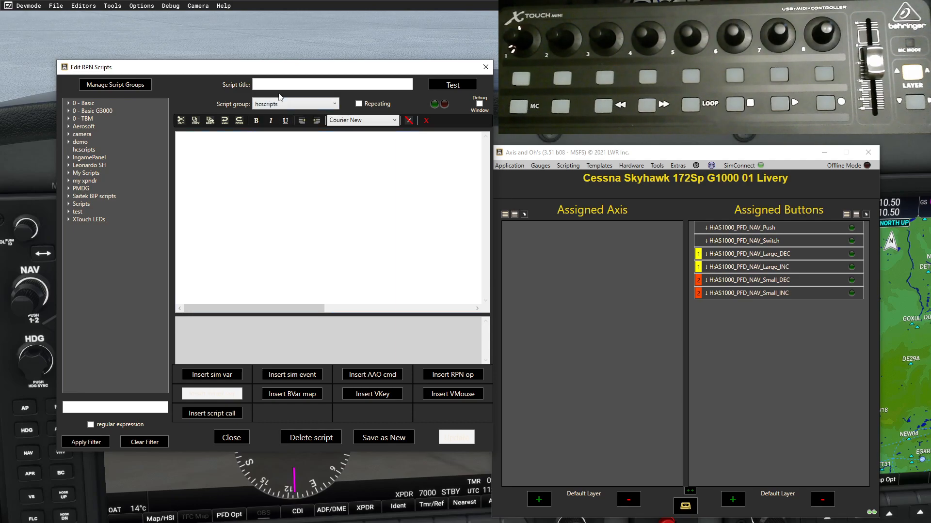
pyautogui.click(276, 84)
pyautogui.write('hcToggle')
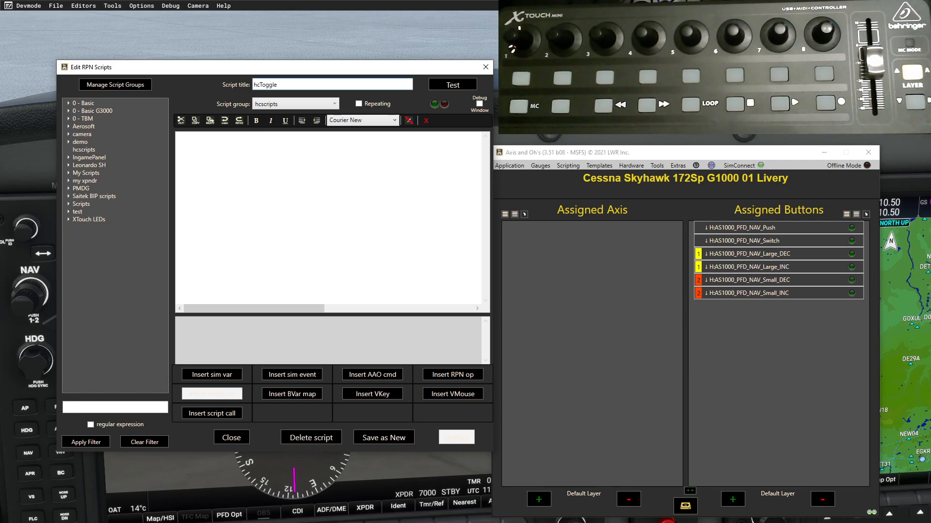
pyautogui.write('yer')
pyautogui.click(201, 142)
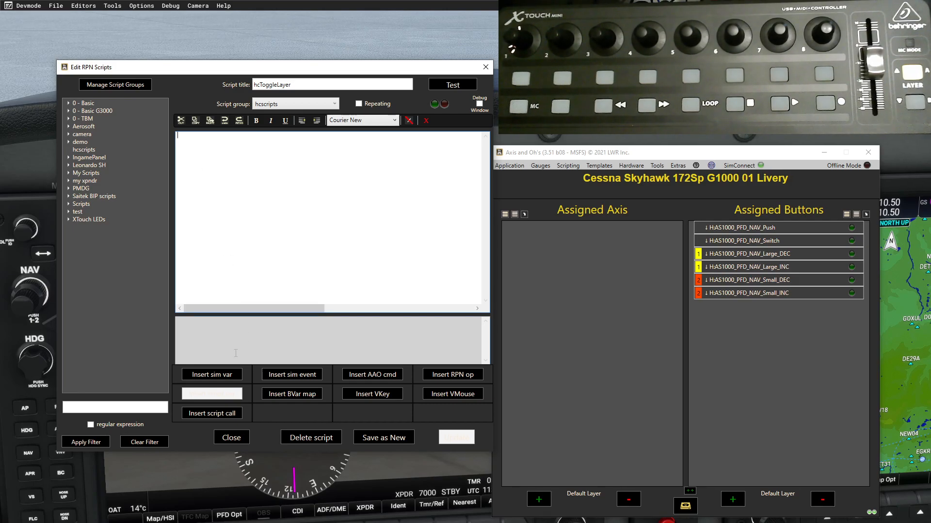
pyautogui.click(223, 377)
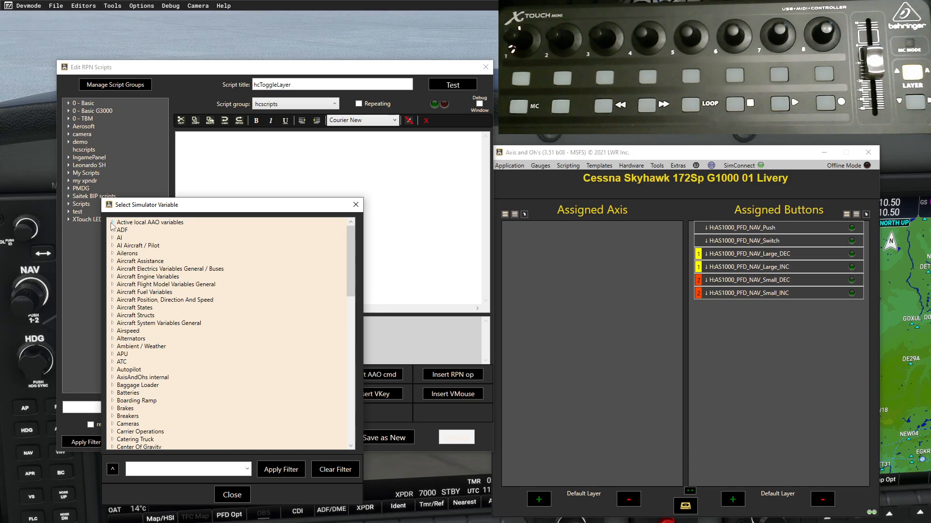
# - Insert the local variable (L:AaoButtonLayer) from the Active local AAO variables into the script
pyautogui.click(113, 223)
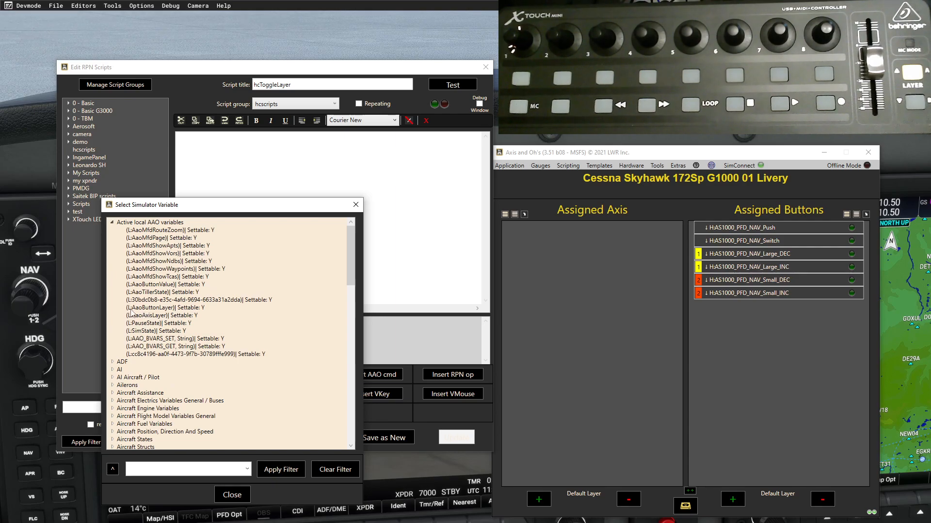
pyautogui.doubleClick(160, 310)
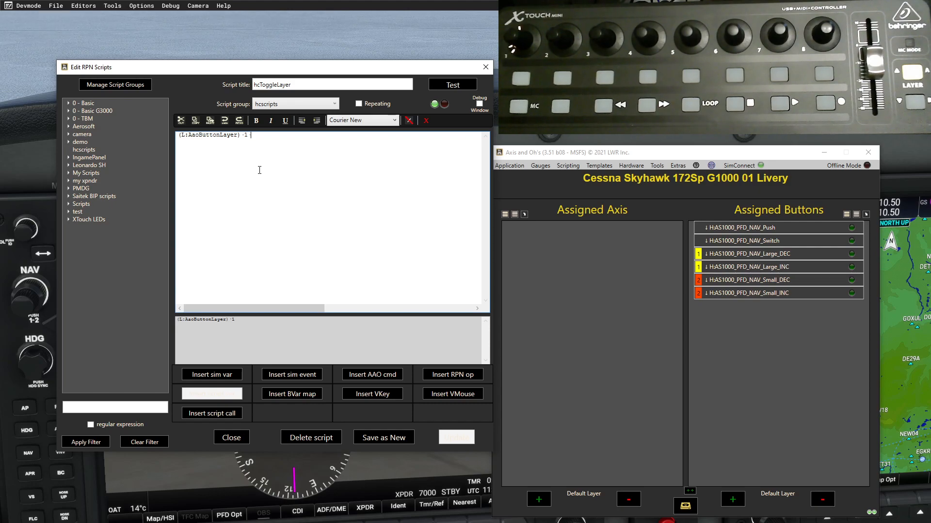
# - Add '== if{' after the variable so the script tests whether the button layer is 1
pyautogui.write('==')
pyautogui.write('if')
pyautogui.write('{')
# - Insert the AAO_BUTTON_LAYER_SET event from AAO Control Layers into the if{ } branch
pyautogui.click(266, 375)
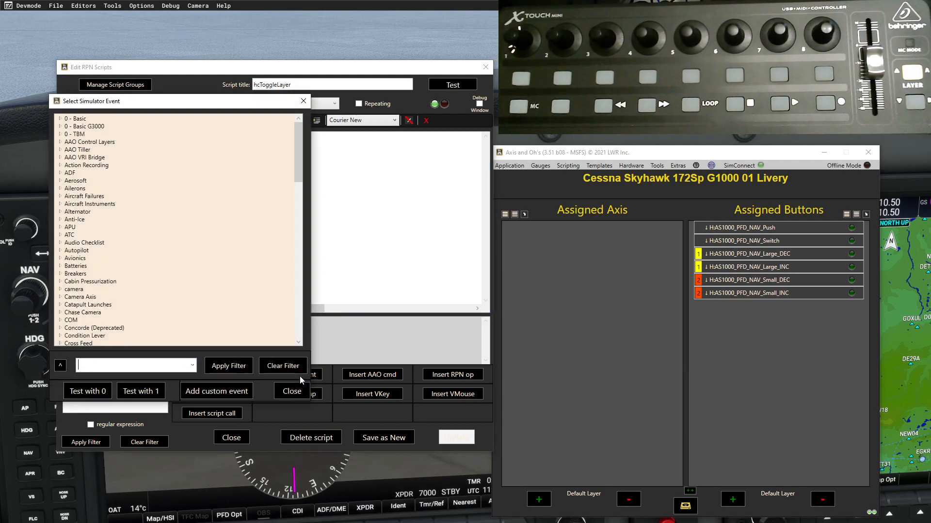
pyautogui.click(61, 142)
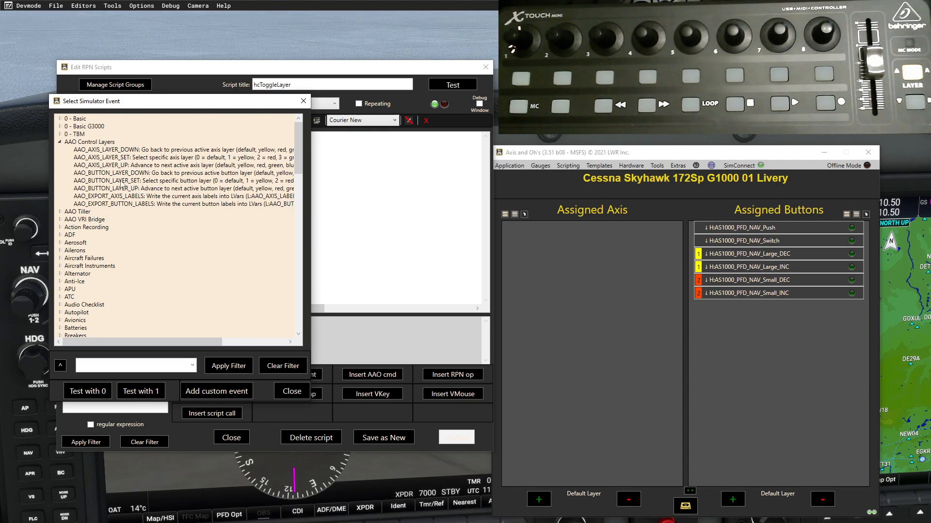
pyautogui.doubleClick(121, 182)
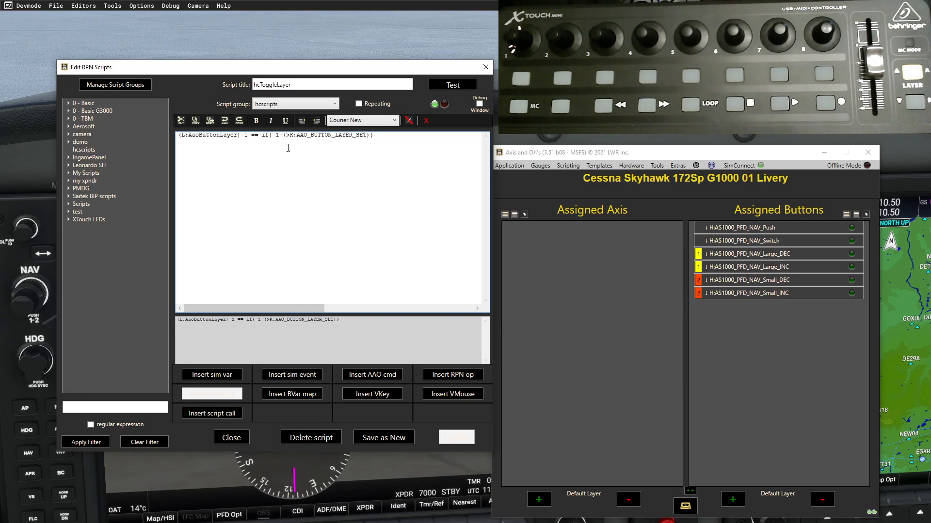
# - Change the if-branch layer value to 2 and add an empty els{} block
pyautogui.press('BackSpace')
pyautogui.write('2')
pyautogui.write('ls{}')
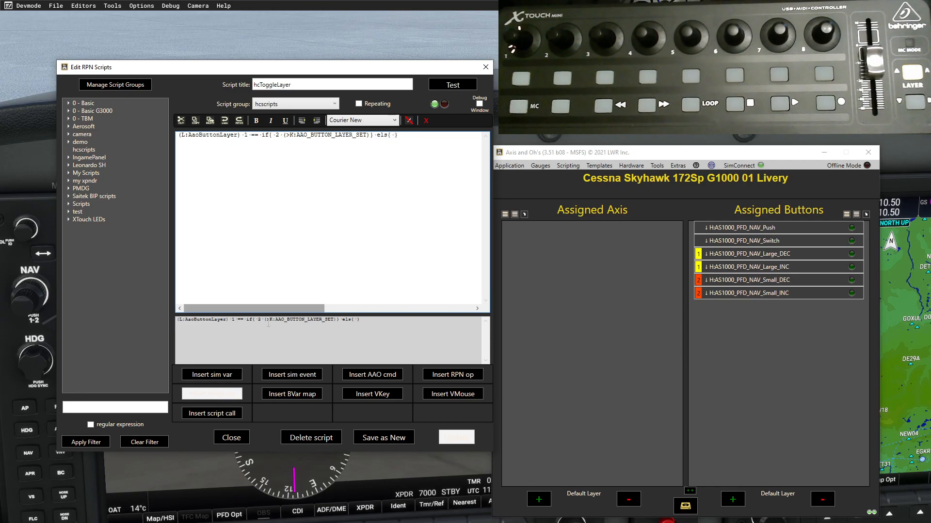
# - Insert AAO_BUTTON_LAYER_SET into the else branch to set layer 1, and save hcToggleLayer
pyautogui.click(282, 381)
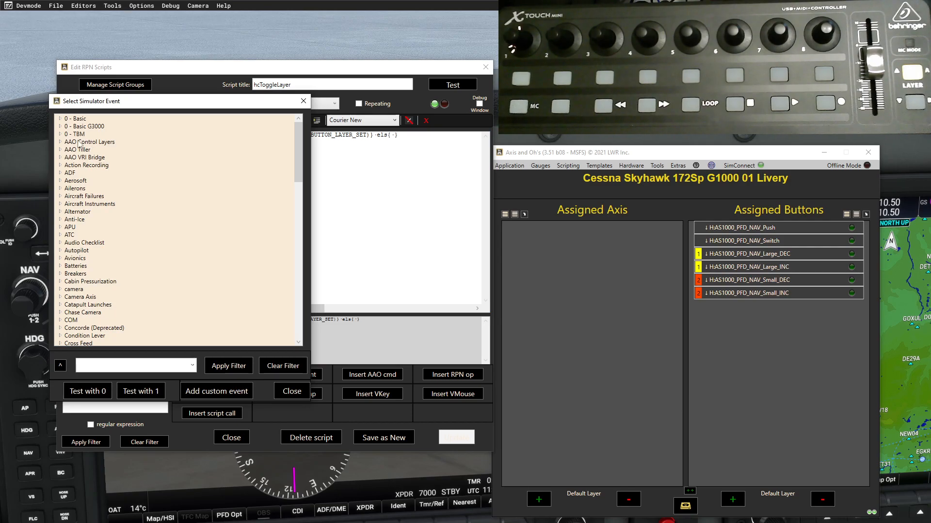
pyautogui.click(60, 141)
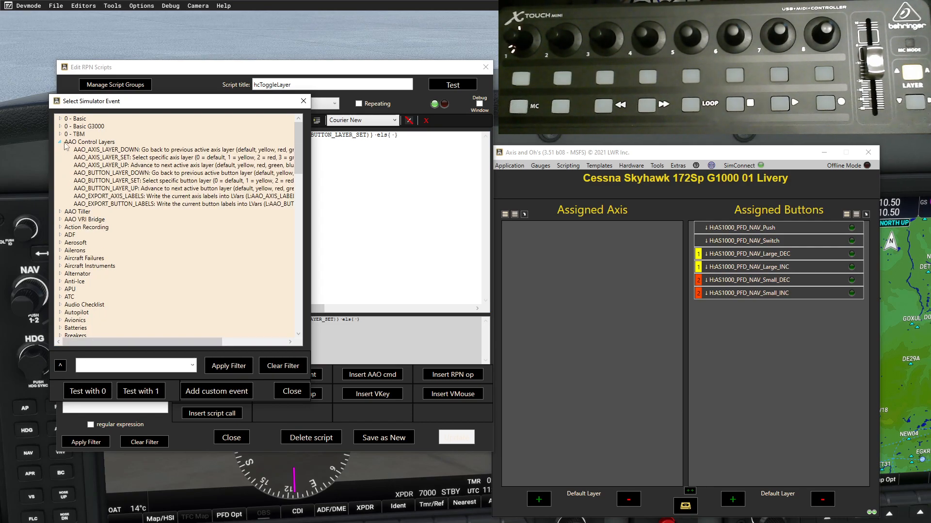
pyautogui.doubleClick(117, 182)
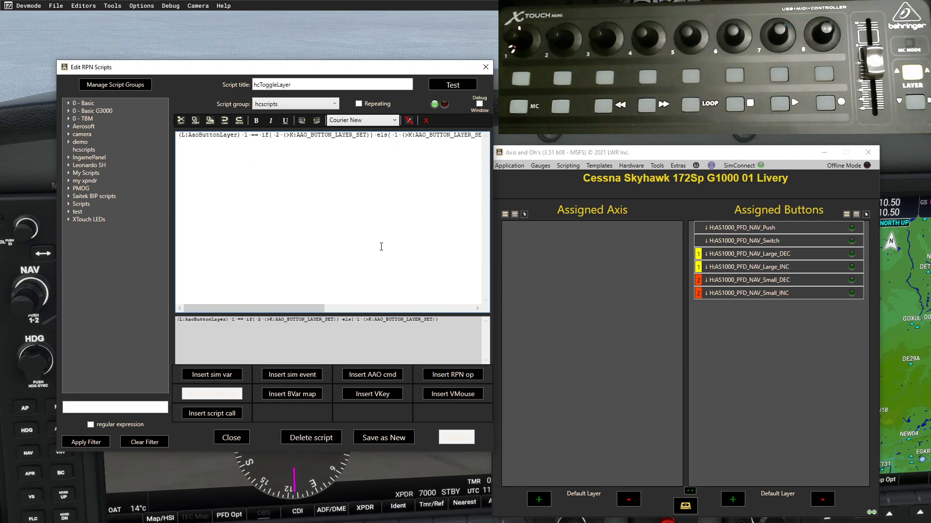
pyautogui.click(389, 440)
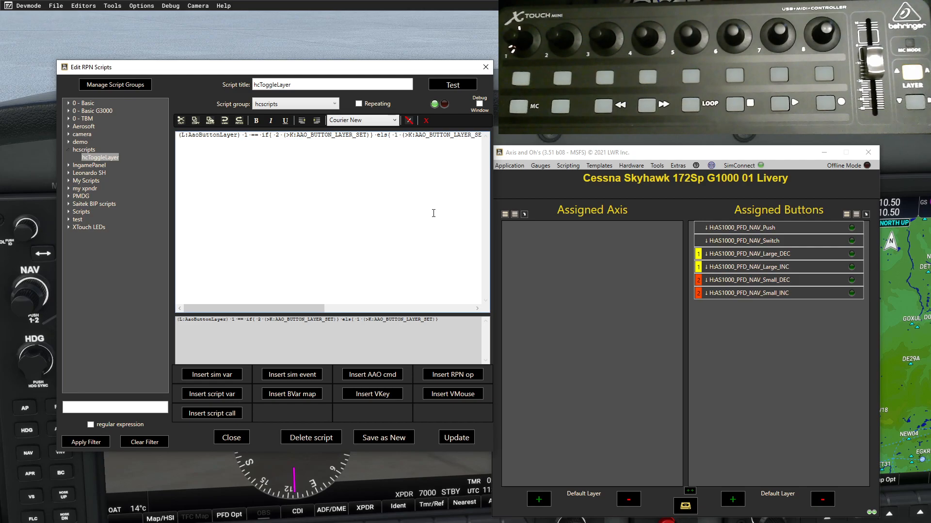
# - Bind an X-Touch Mini button's key-down event to the hcscripts-hcToggleLayer script
pyautogui.click(485, 67)
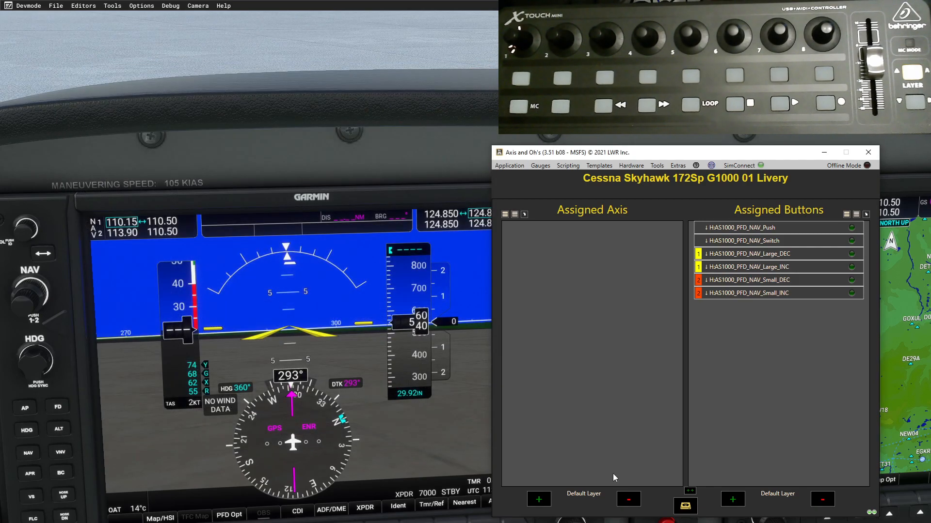
pyautogui.click(739, 499)
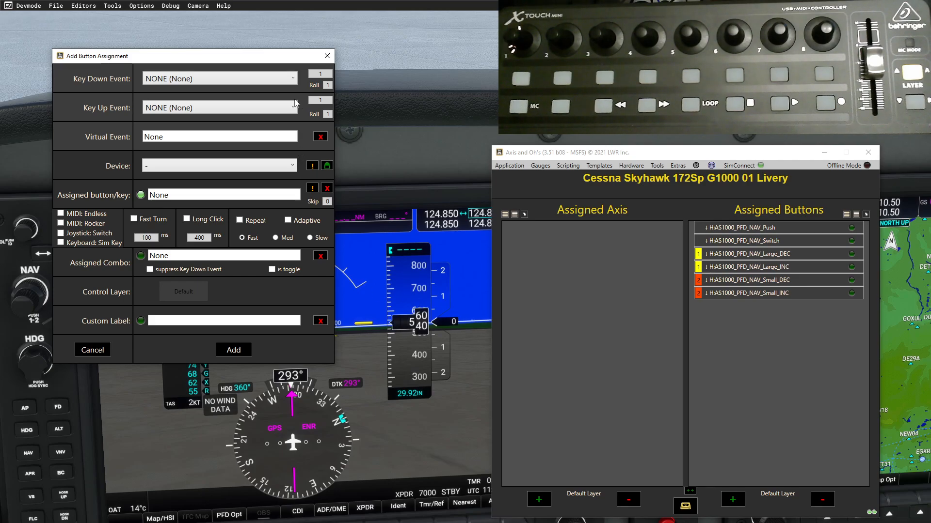
pyautogui.click(295, 78)
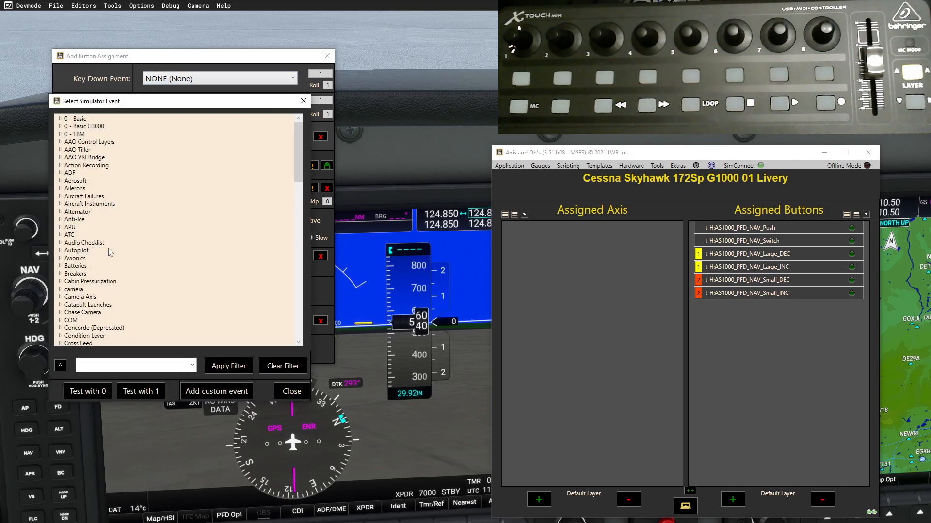
pyautogui.scroll(-9, 103, 261)
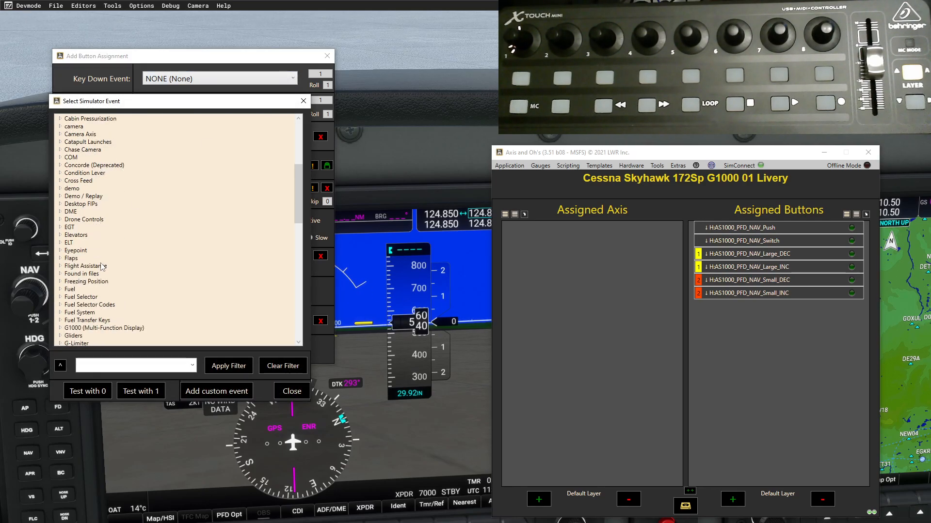
pyautogui.scroll(-1, 103, 270)
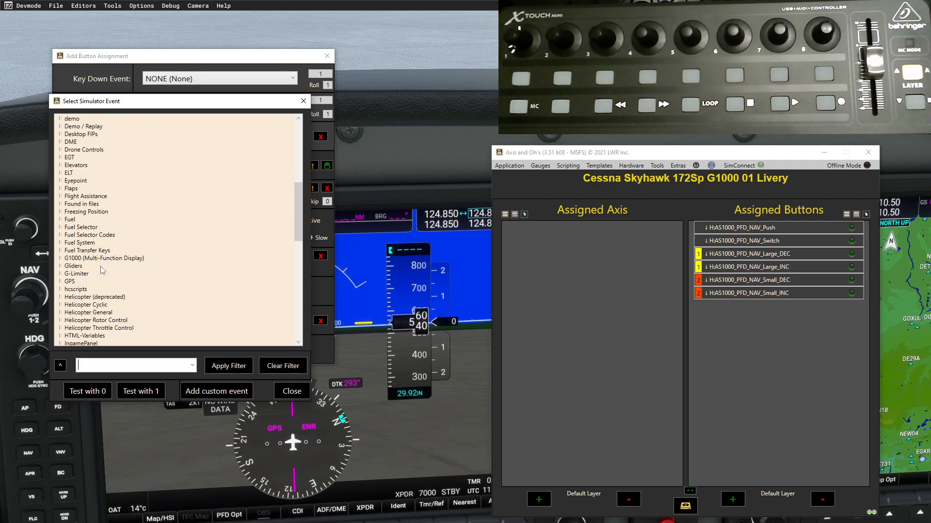
pyautogui.doubleClick(76, 290)
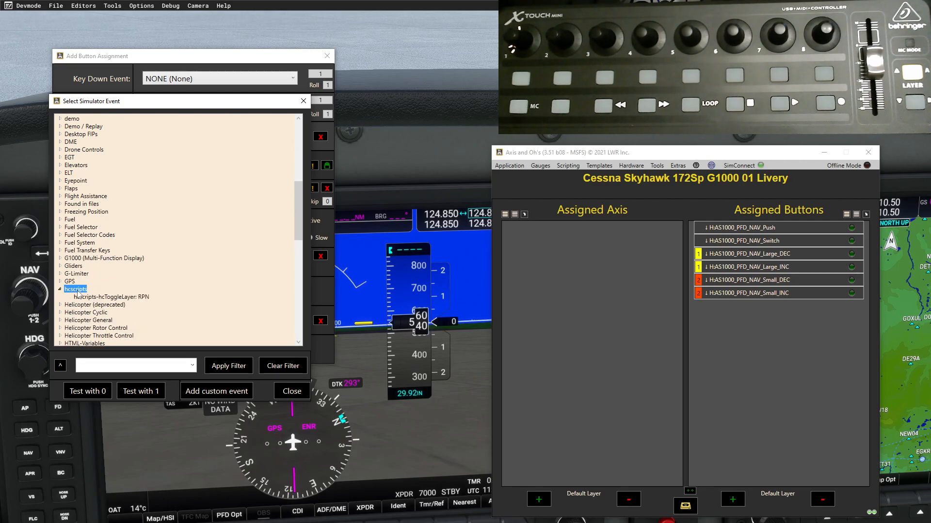
pyautogui.doubleClick(124, 297)
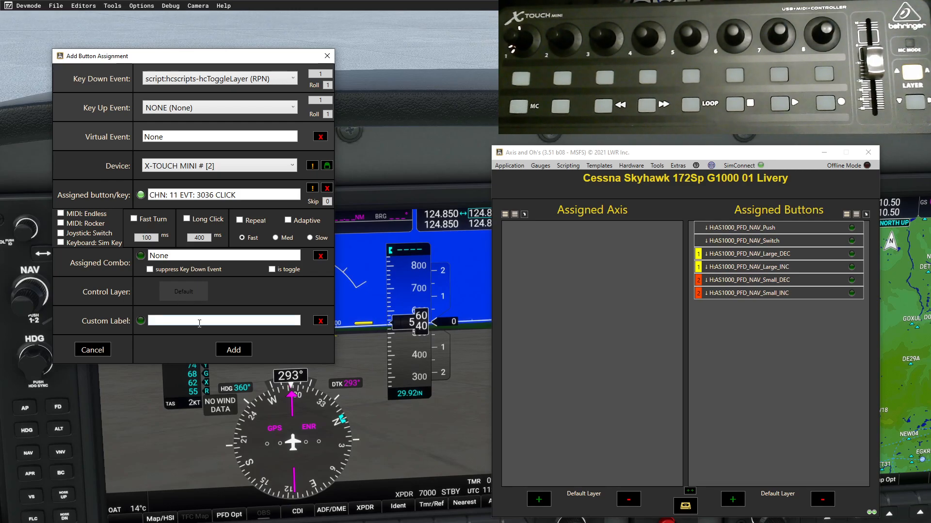
pyautogui.click(234, 350)
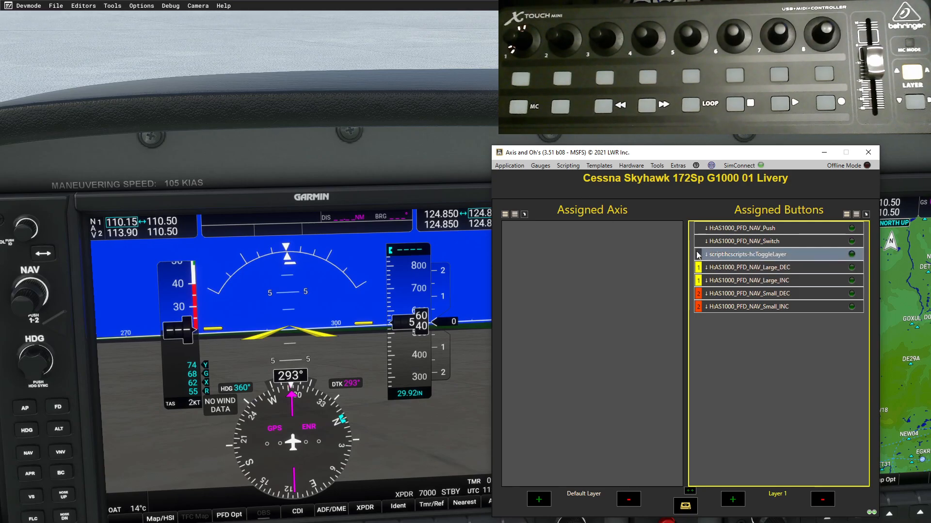
# - Start a new script titled 'hcSetLayer1' in the hcscripts group
pyautogui.click(576, 166)
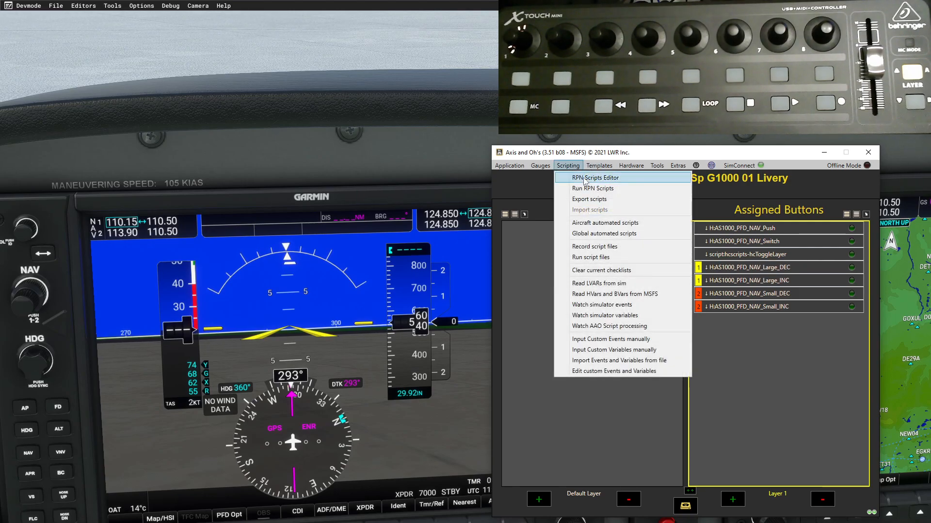
pyautogui.click(586, 180)
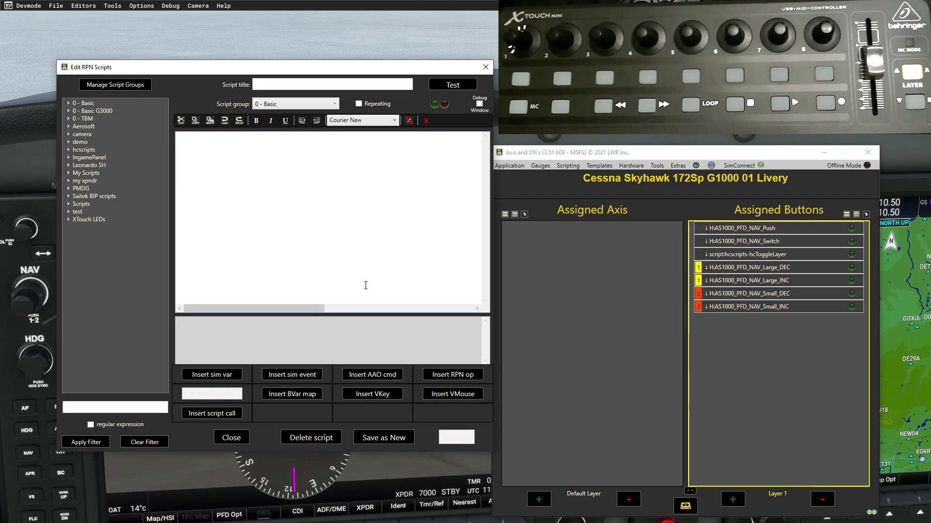
pyautogui.click(334, 104)
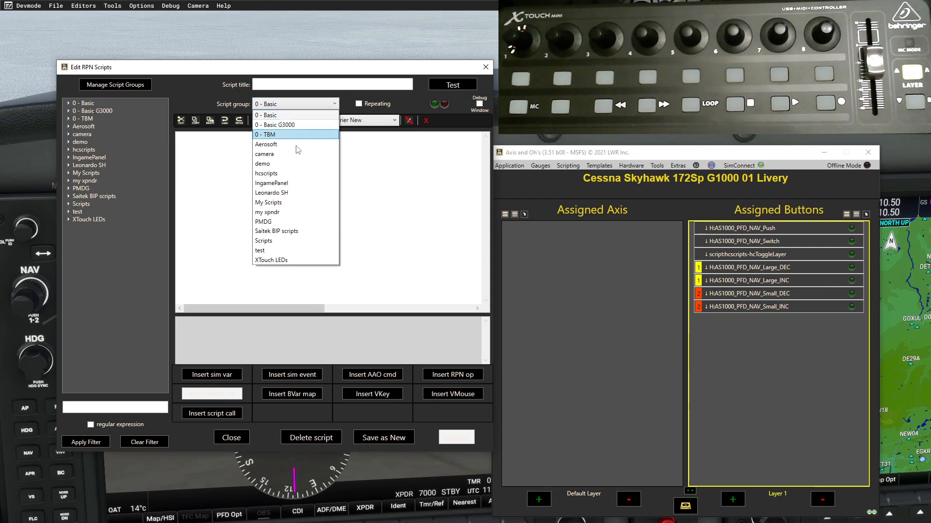
pyautogui.click(272, 173)
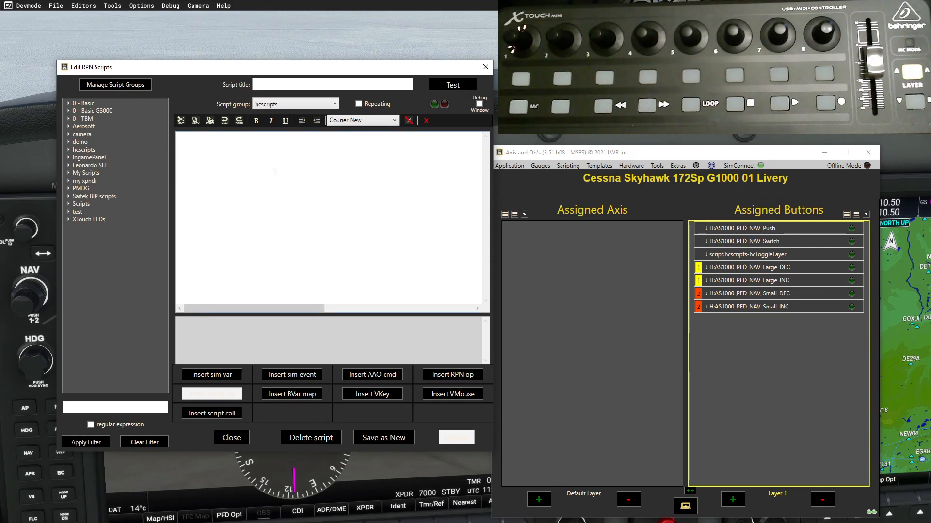
pyautogui.click(272, 84)
pyautogui.write('hcSet')
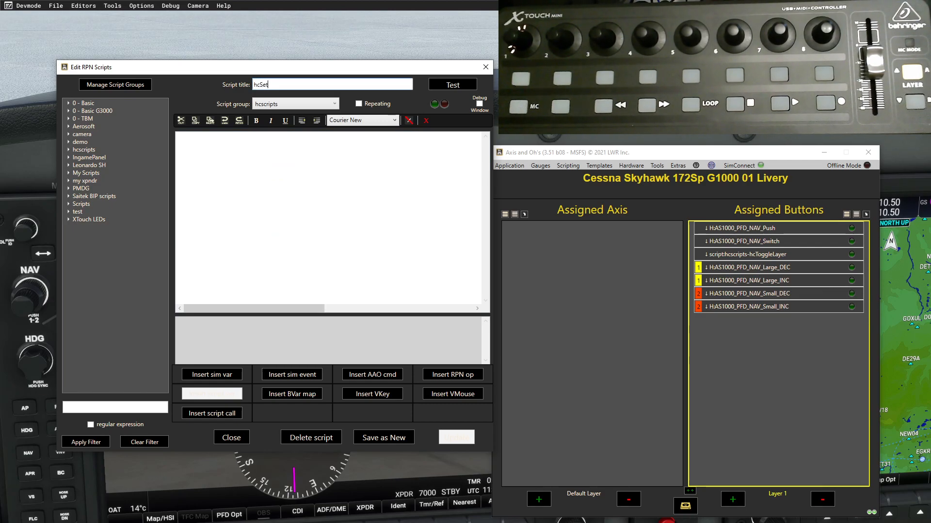
pyautogui.write('Layer1')
pyautogui.click(203, 151)
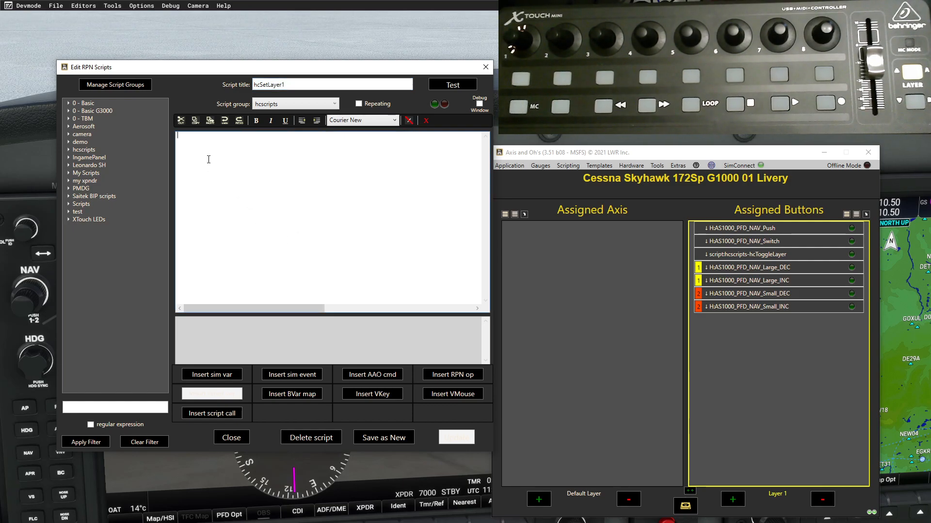
# - Give hcSetLayer1 the body 1 (>K:AAO_BUTTON_LAYER_SET) and save it as a new script
pyautogui.click(292, 374)
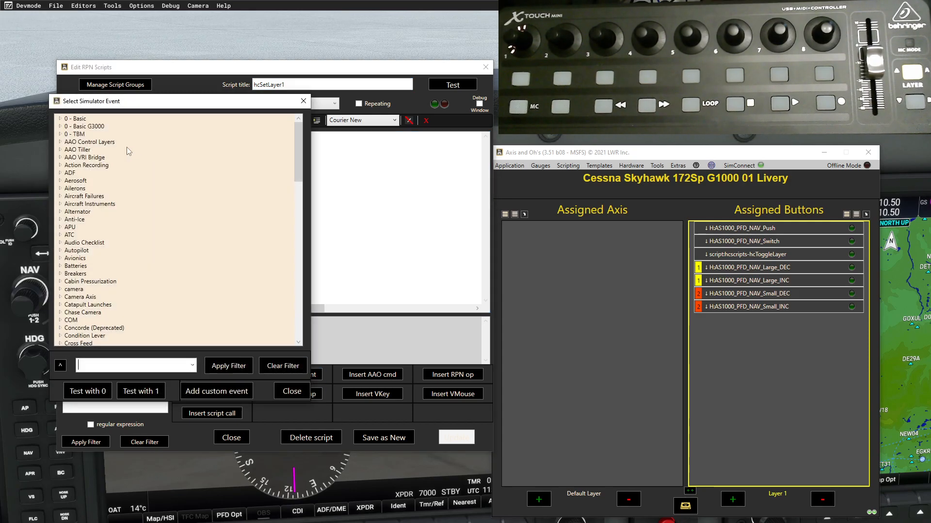
pyautogui.click(60, 142)
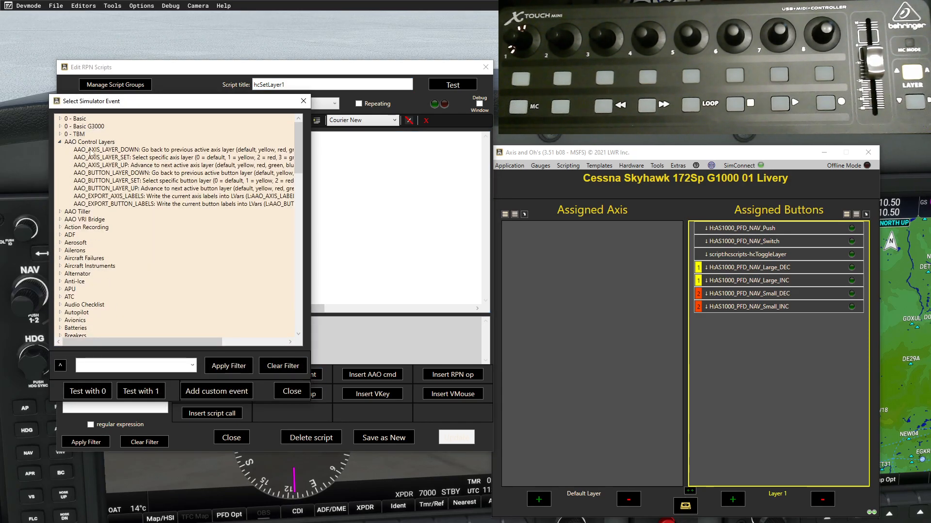
pyautogui.doubleClick(106, 181)
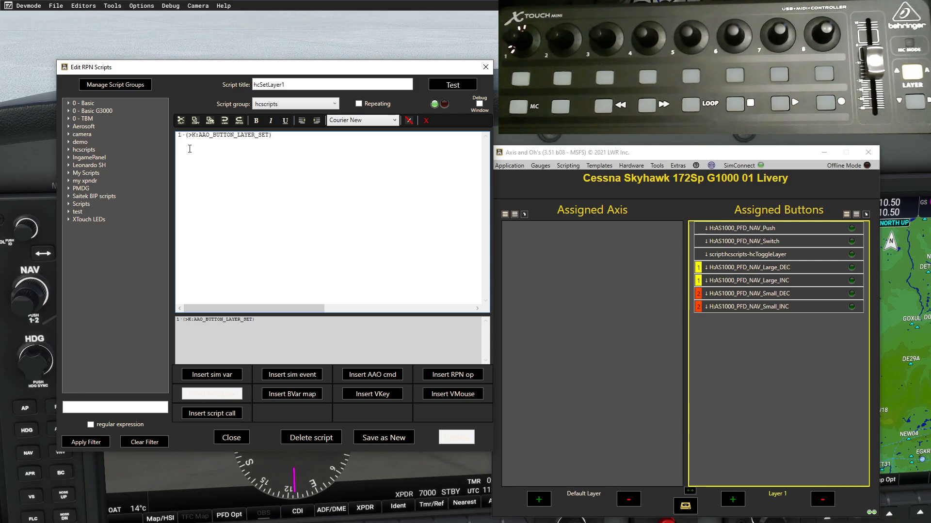
pyautogui.click(392, 441)
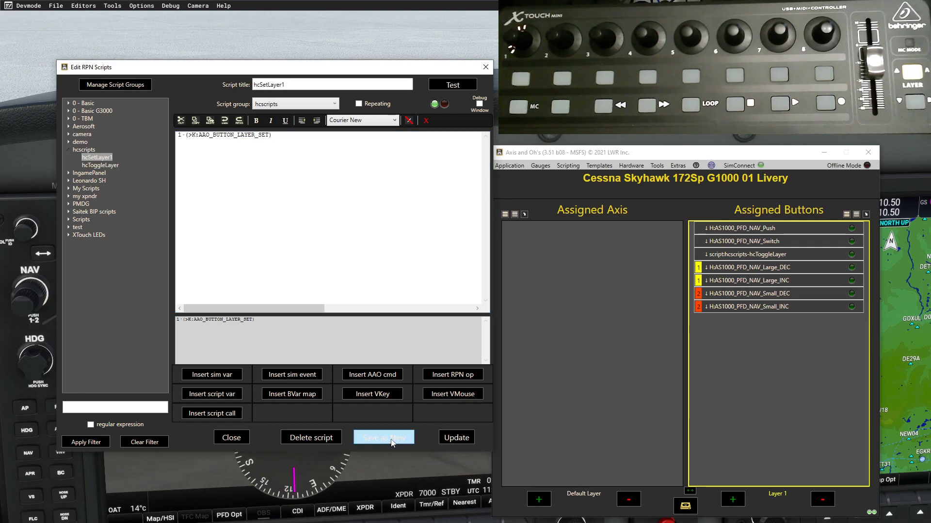
pyautogui.click(486, 67)
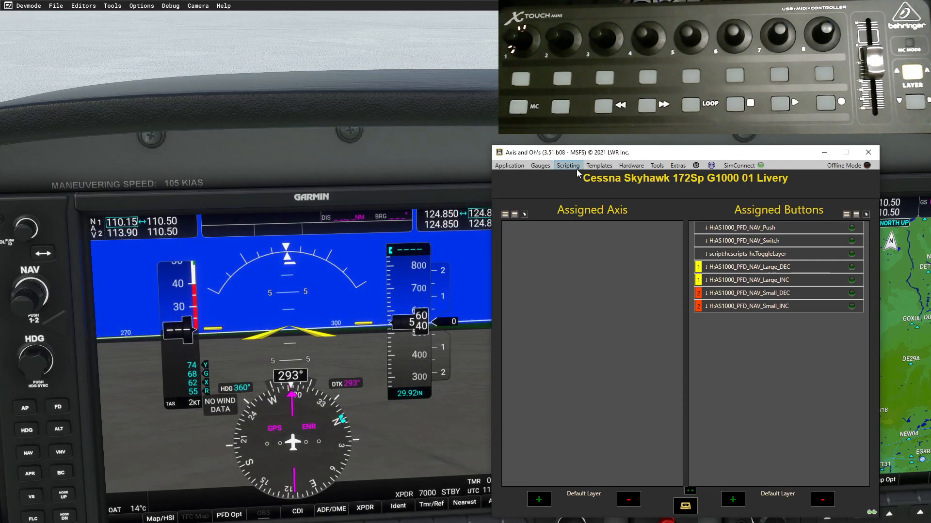
# - Register hcscripts/hcSetLayer1 as a run-once automated script for the Cessna
pyautogui.click(574, 168)
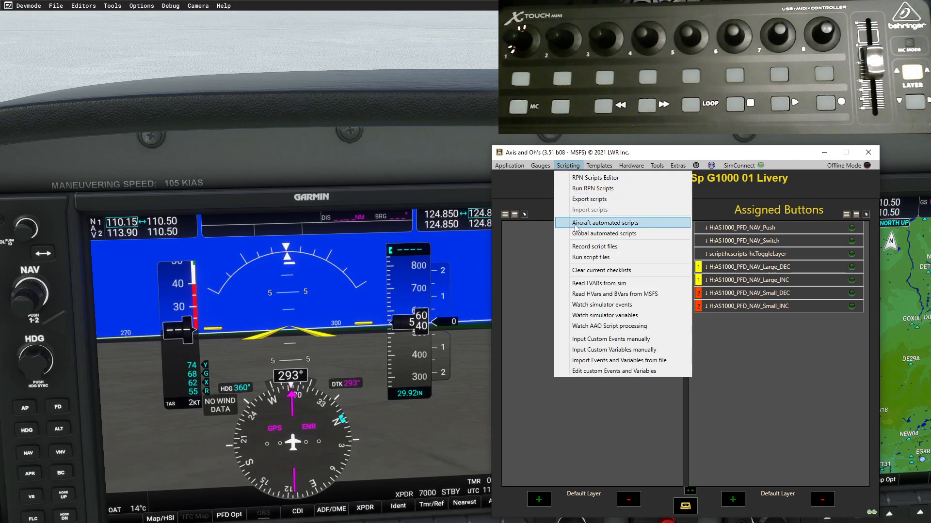
pyautogui.click(610, 223)
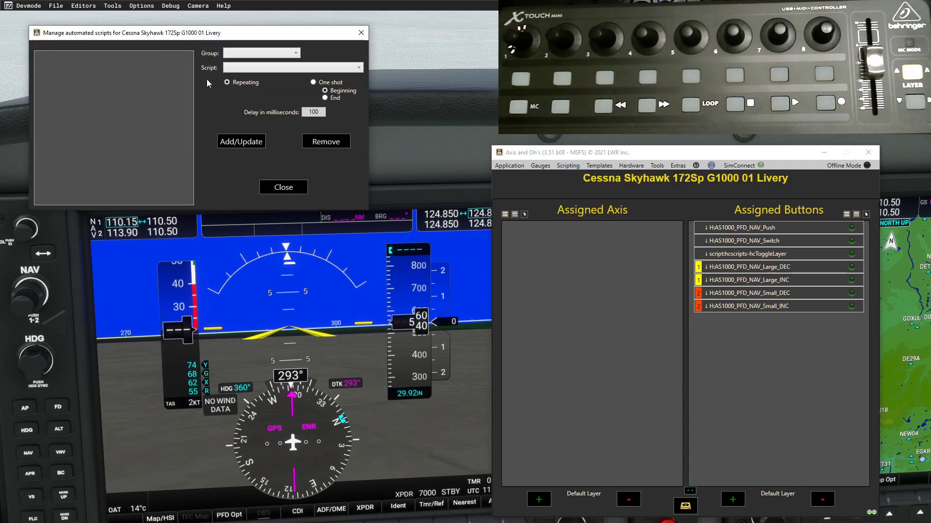
pyautogui.click(296, 53)
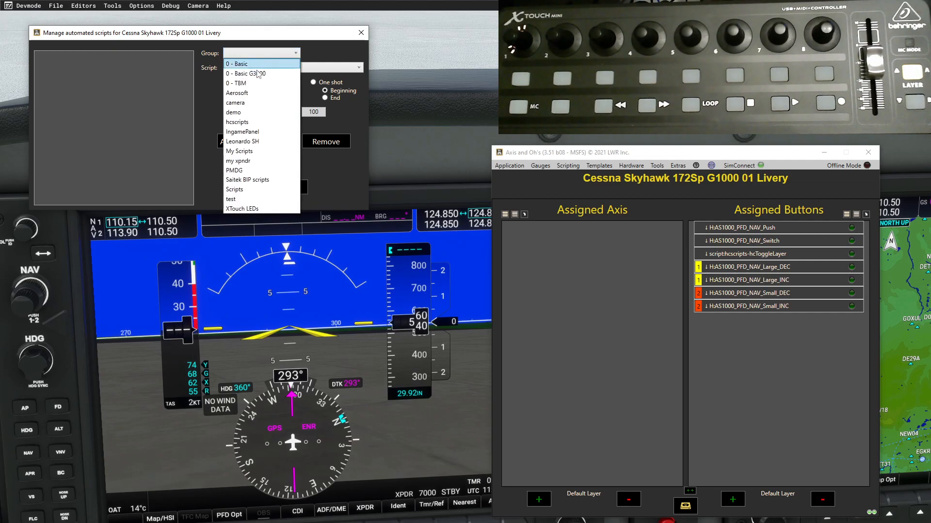
pyautogui.click(253, 122)
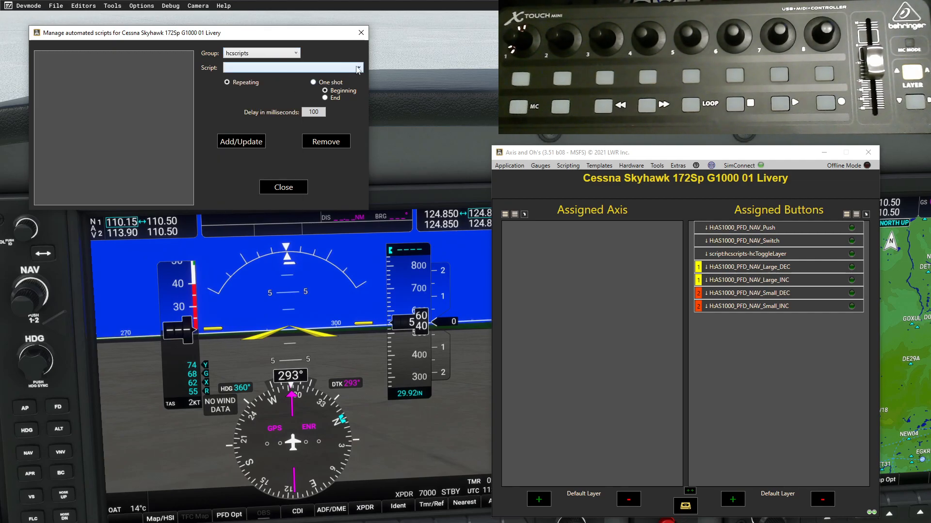
pyautogui.click(359, 68)
pyautogui.click(260, 79)
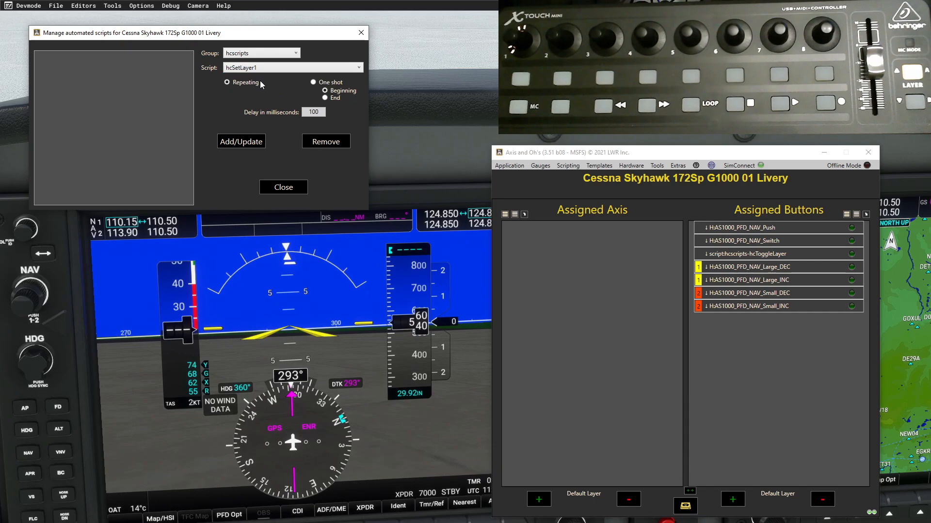
pyautogui.click(313, 83)
pyautogui.click(241, 141)
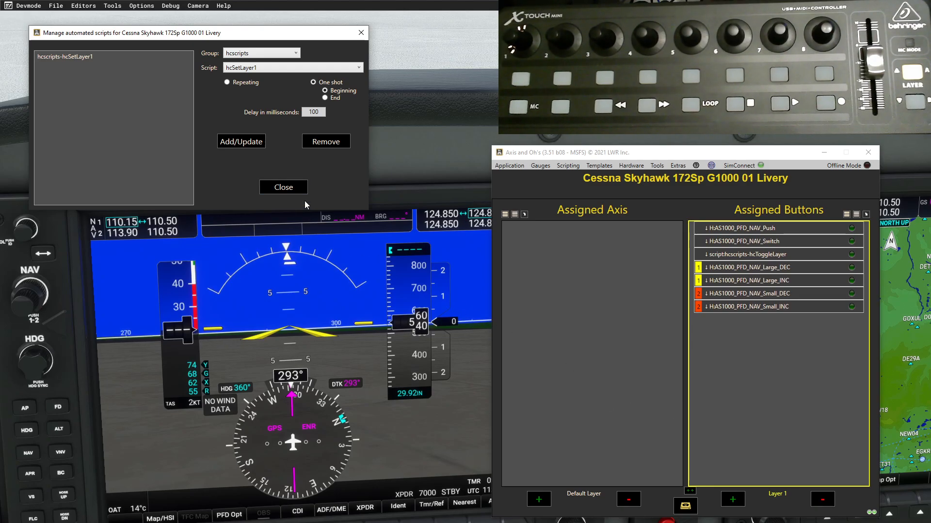
pyautogui.click(291, 189)
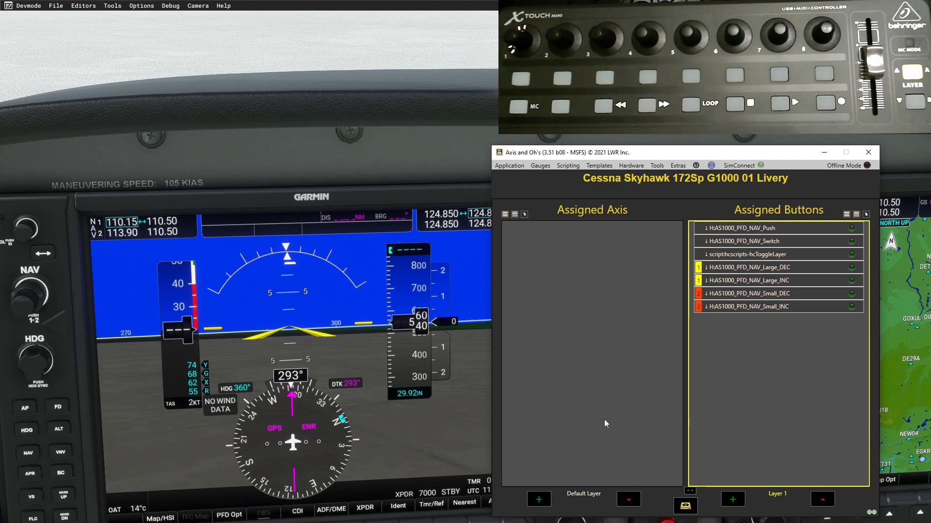
# - Reopen the RPN Scripts Editor on a blank script and bring up the simulator variable list
pyautogui.click(568, 167)
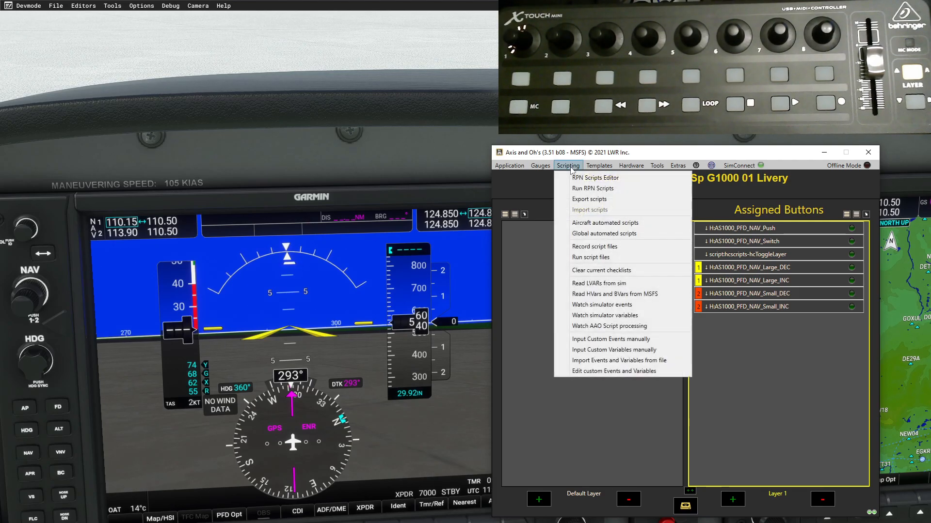
pyautogui.click(595, 180)
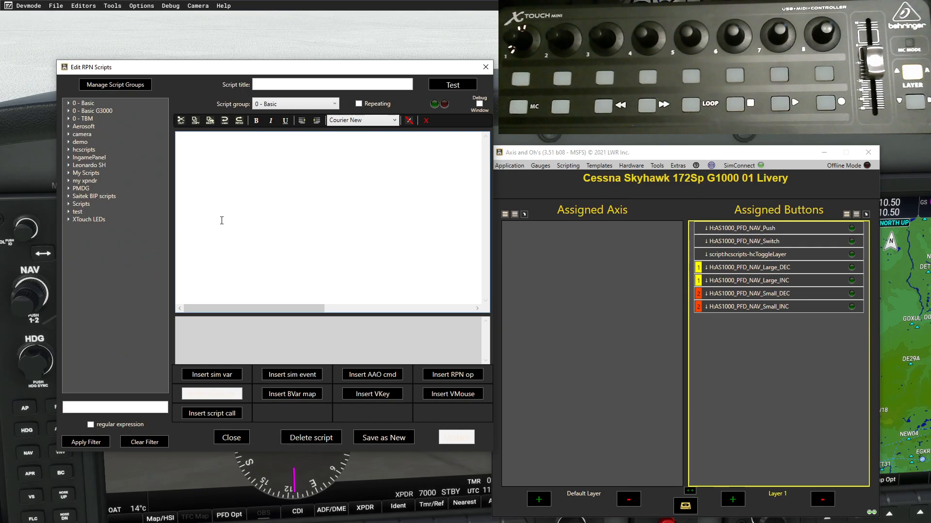
pyautogui.click(231, 375)
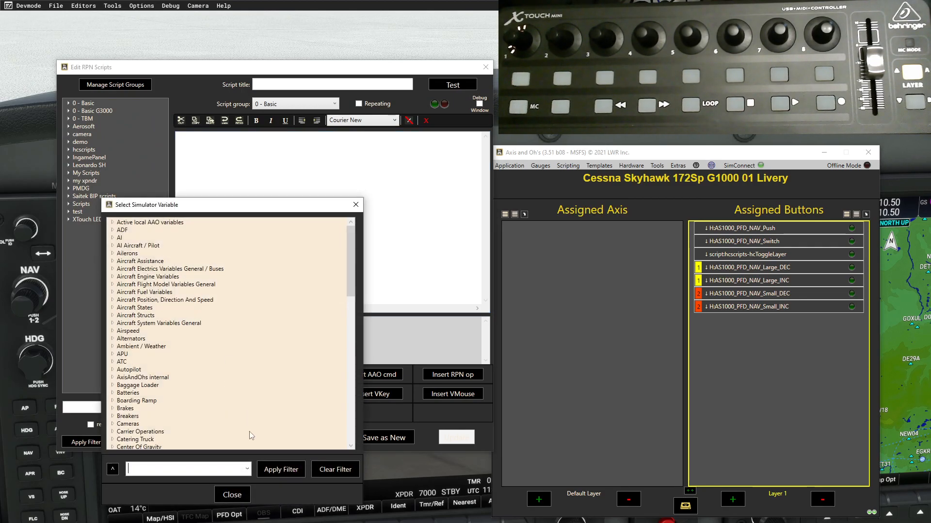
# - Insert (L:AaoButtonLayer) from the Active local AAO variables group into the new script
pyautogui.click(113, 223)
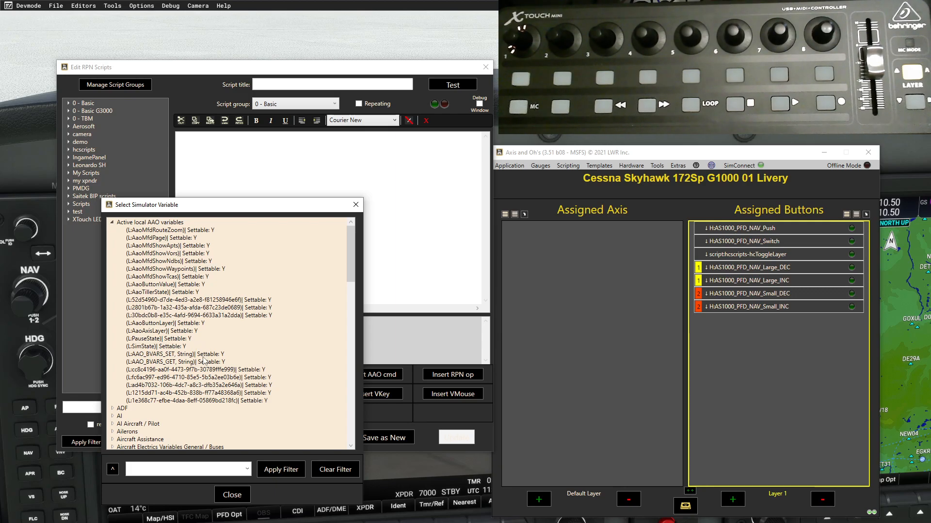
pyautogui.doubleClick(148, 323)
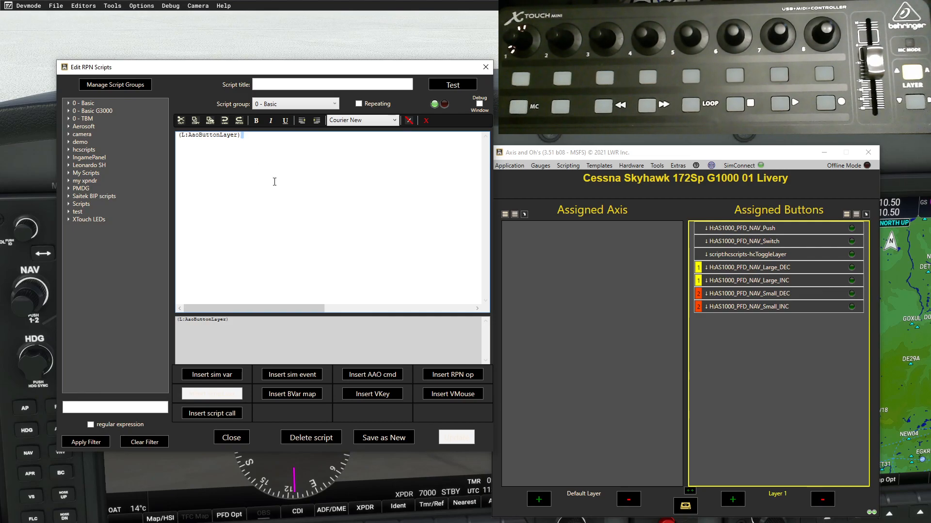
# - Extend the script to (L:AaoButtonLayer) 1 == if{ 0 () }, deleting the stray dashes
pyautogui.write('-1')
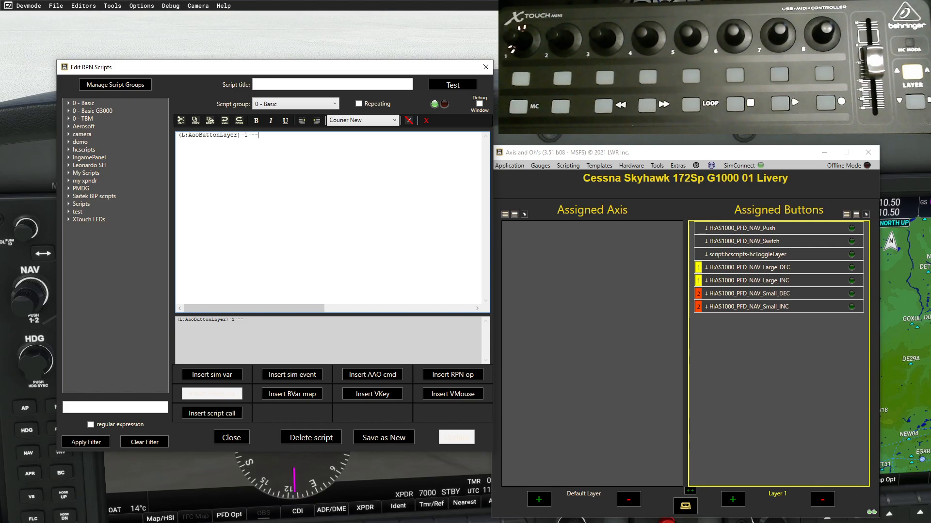
pyautogui.press('BackSpace')
pyautogui.press('BackSpace')
pyautogui.write('==')
pyautogui.write('if')
pyautogui.write('{}')
pyautogui.write('0')
pyautogui.write('()')
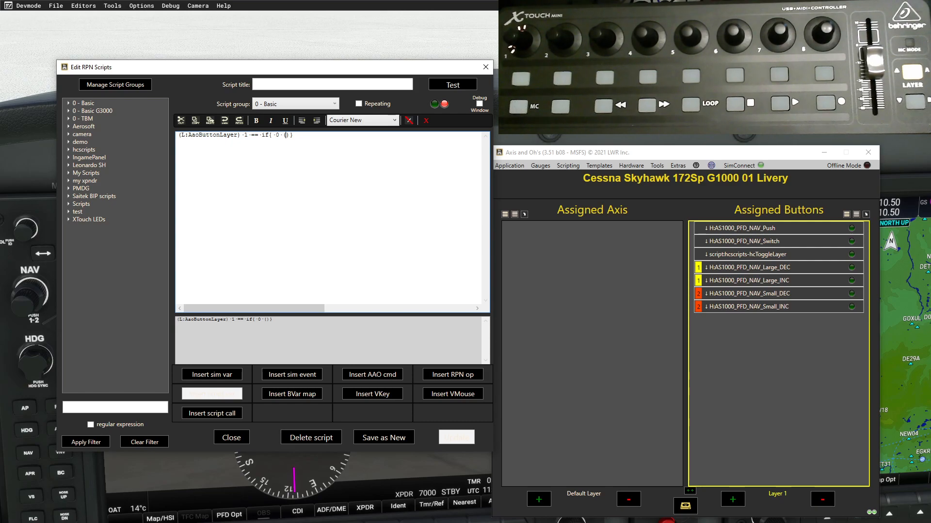
# - Fill the if branch's parentheses with >MIDI:7:NoteOn:1:8 so it sends 0 to that note
pyautogui.write('>')
pyautogui.write('MIDI')
pyautogui.write(':7:')
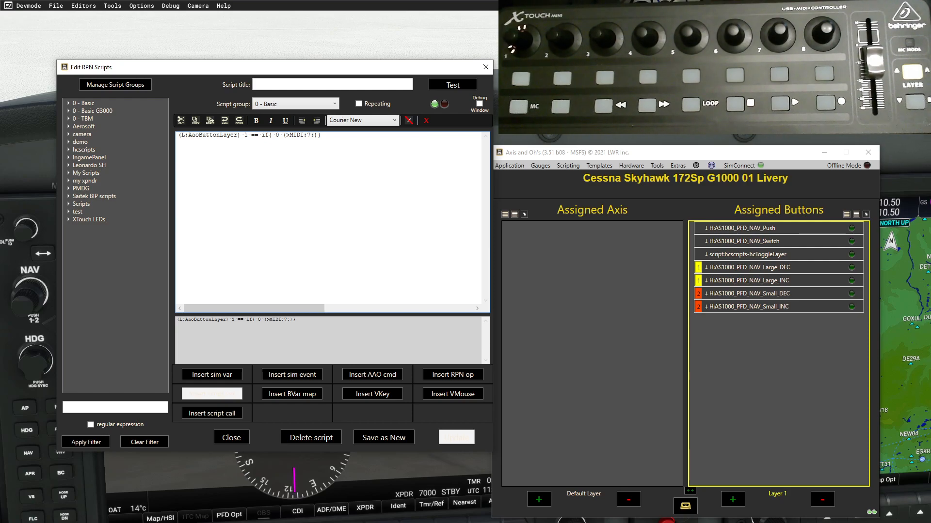
pyautogui.write('NoteOn')
pyautogui.write(':1:')
pyautogui.write('8')
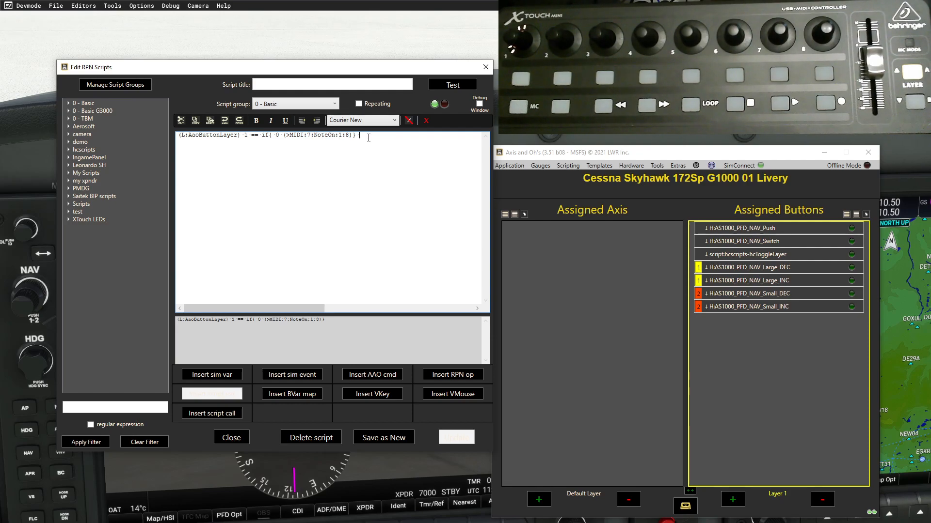
# - Add an els{ } branch that sends 1 to (>MIDI:7:NoteOn:1:8)
pyautogui.write('els{}')
pyautogui.press('Left')
pyautogui.write('1 ')
pyautogui.write('()')
pyautogui.write('>MIDI:7:')
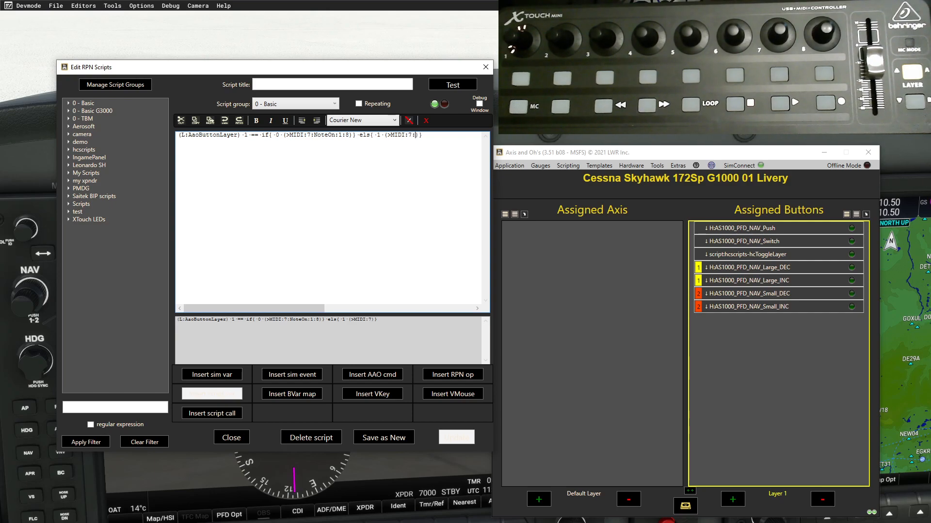
pyautogui.write('NoteOn:1')
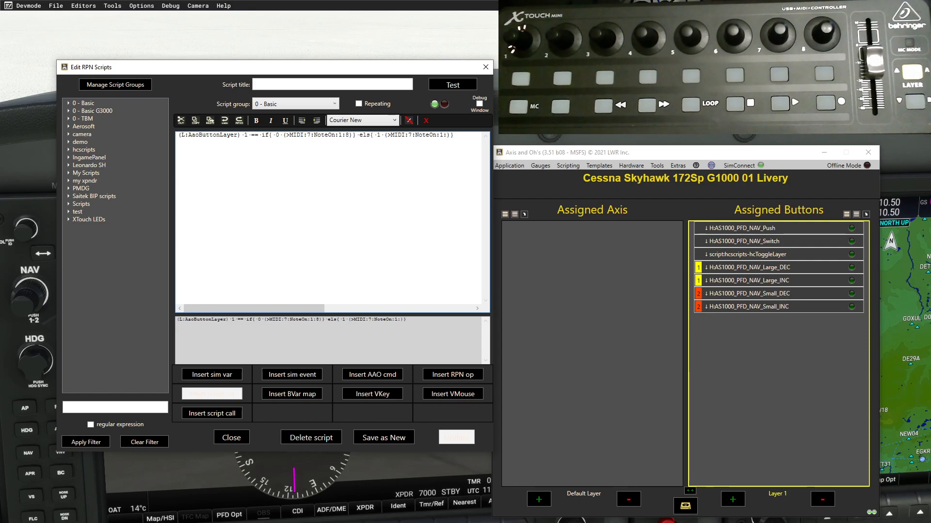
pyautogui.write(':8')
# - Save the script as a new script titled hcLED in the hcscripts group, then close the editor
pyautogui.click(334, 104)
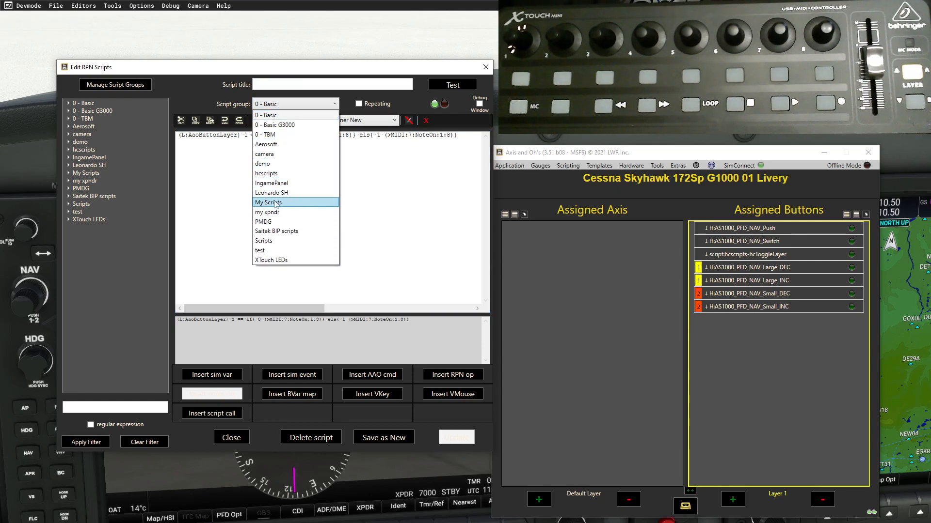
pyautogui.click(262, 173)
pyautogui.click(264, 85)
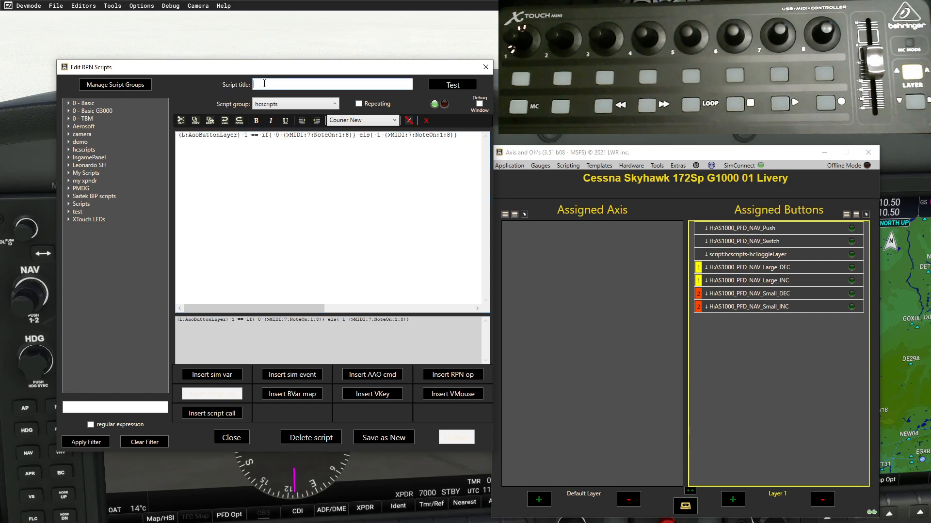
pyautogui.write('hcLED')
pyautogui.click(395, 438)
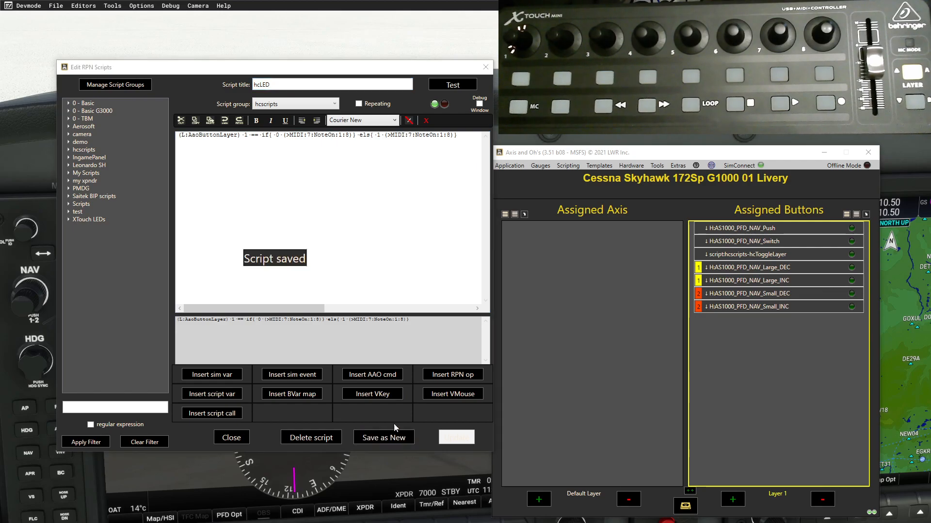
pyautogui.click(485, 67)
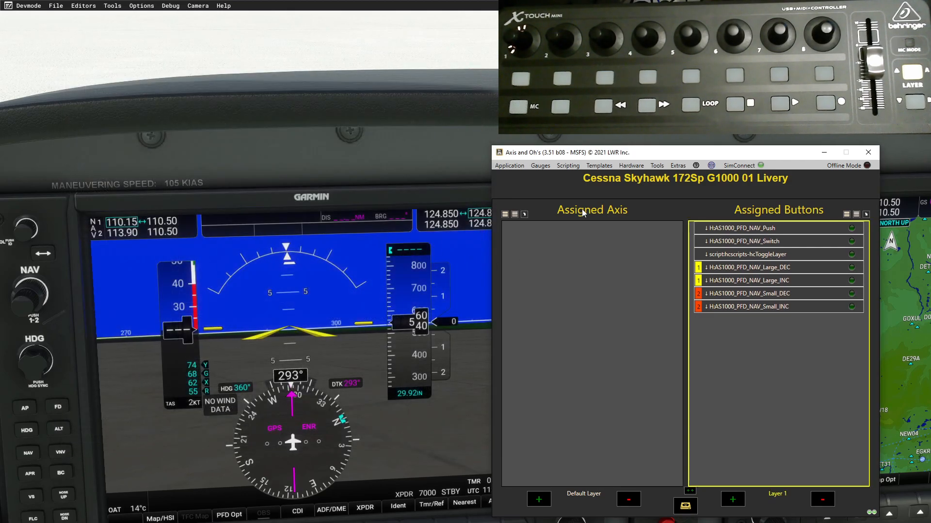
# - Add hcscripts/hcLED to the Cessna's automated scripts as repeating with delay 100, then close the manager
pyautogui.click(577, 167)
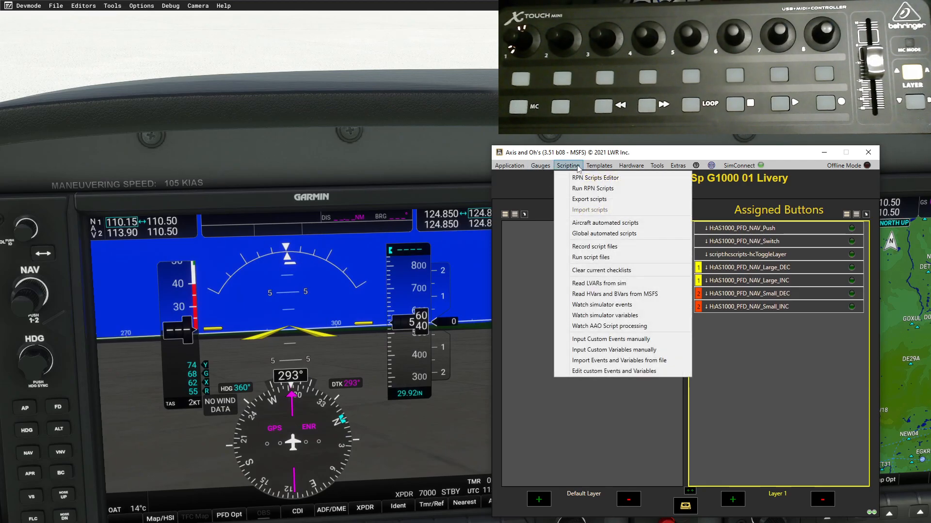
pyautogui.click(609, 225)
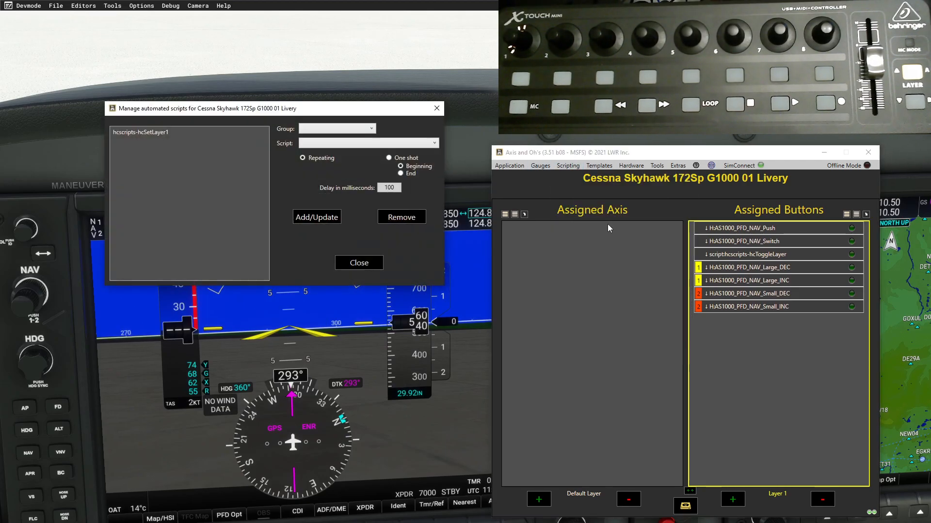
pyautogui.click(377, 129)
pyautogui.click(325, 201)
pyautogui.click(434, 144)
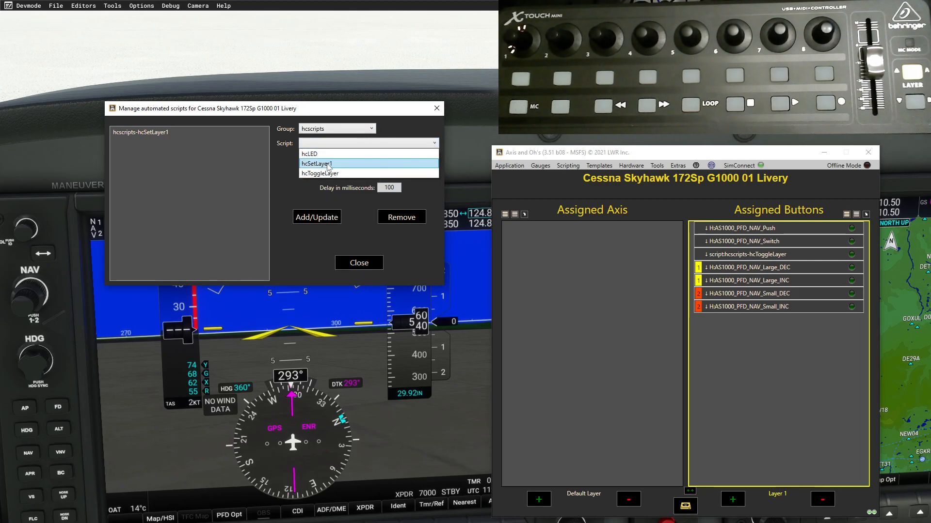
pyautogui.click(311, 155)
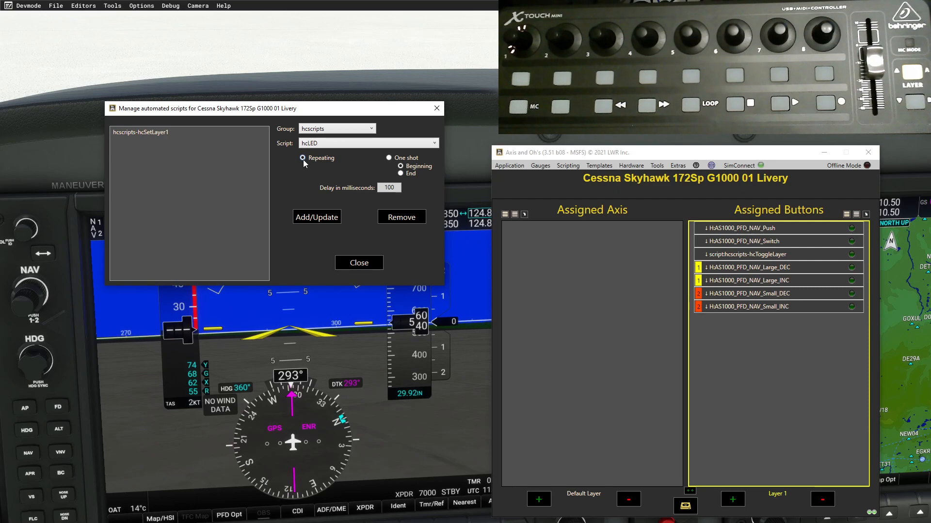
pyautogui.click(393, 188)
pyautogui.click(319, 217)
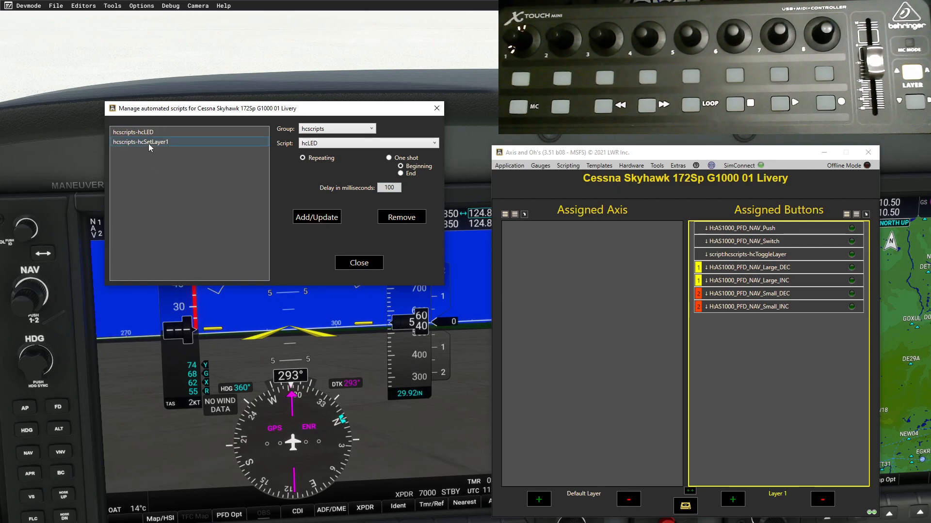
pyautogui.click(362, 266)
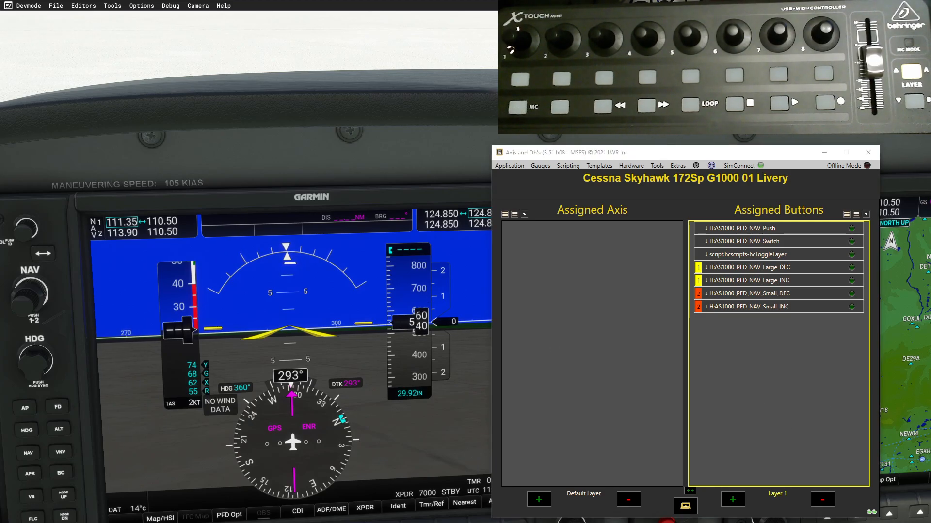
# - Switch to the X-Touch layout diagram and back to the cockpit while testing the NAV knobs
pyautogui.hotkey('alt', 'Tab')
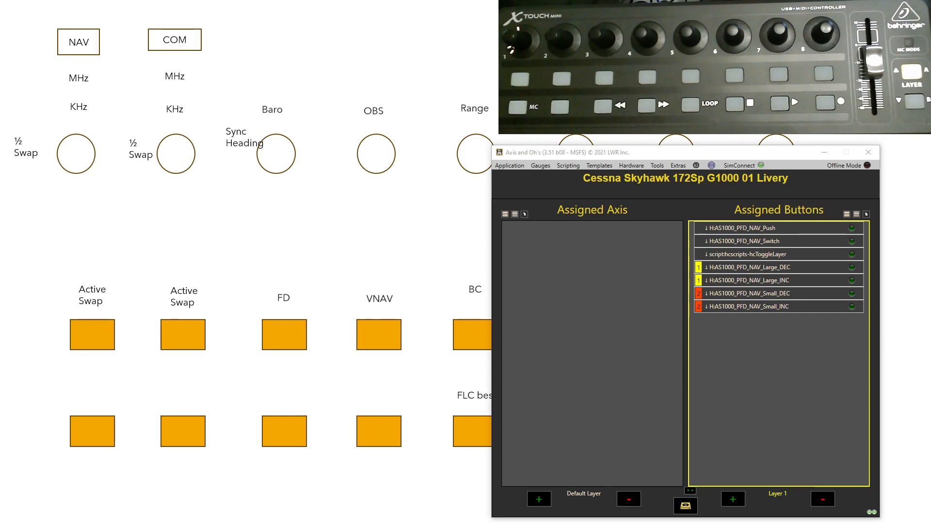
pyautogui.hotkey('alt', 'Tab')
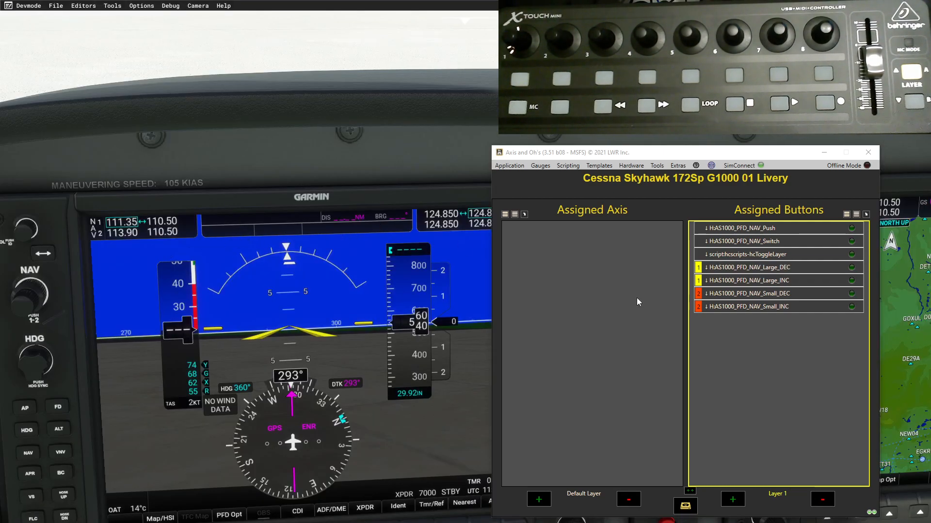
# - Bind a knob's left turn to H:AS1000_PFD_COM_Large_DEC on layer 1, filtering events by 1000_PFD_com
pyautogui.click(737, 503)
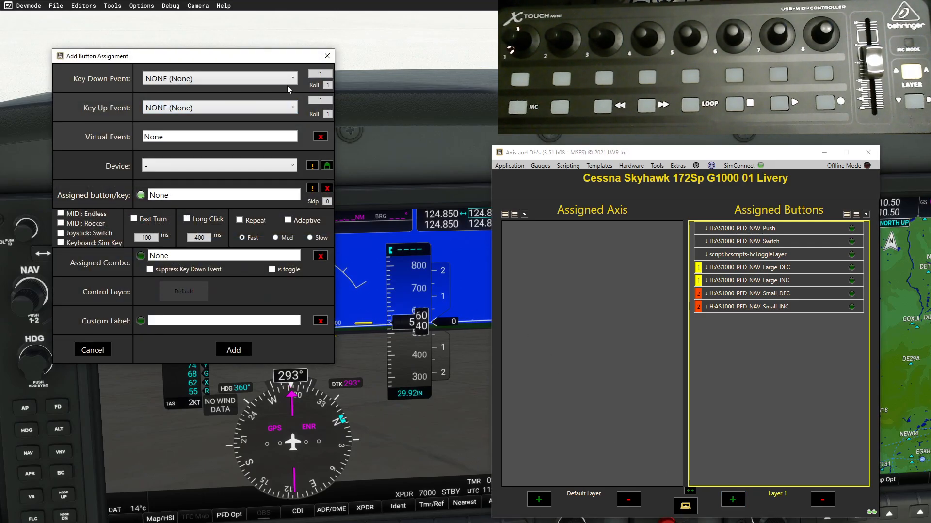
pyautogui.click(295, 79)
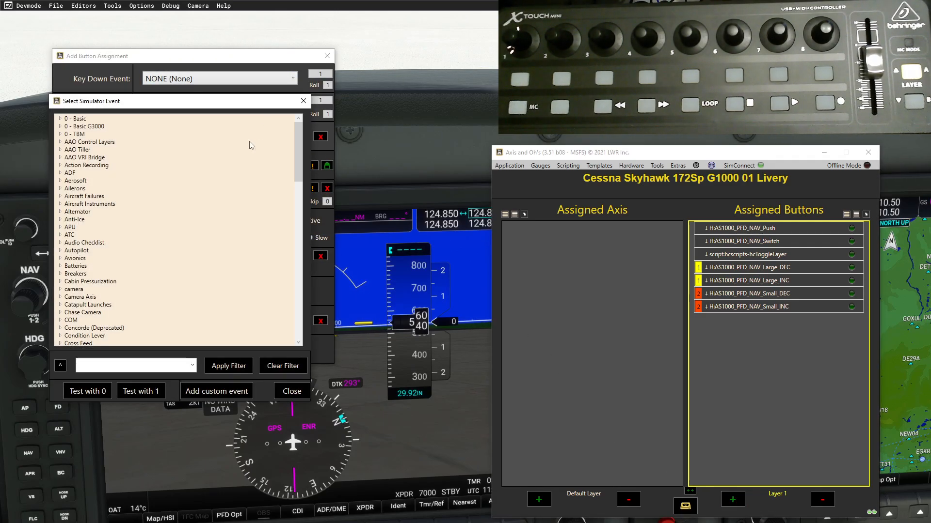
pyautogui.click(174, 367)
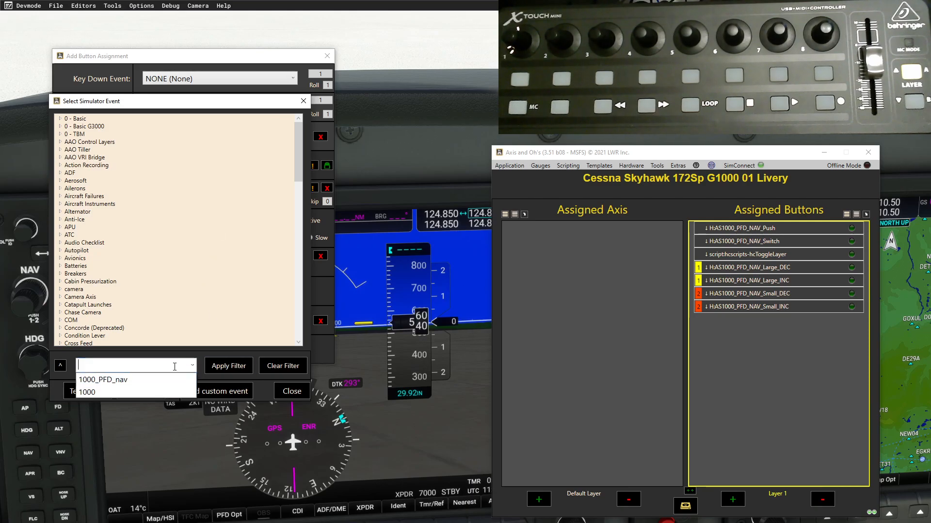
pyautogui.click(160, 380)
pyautogui.click(144, 369)
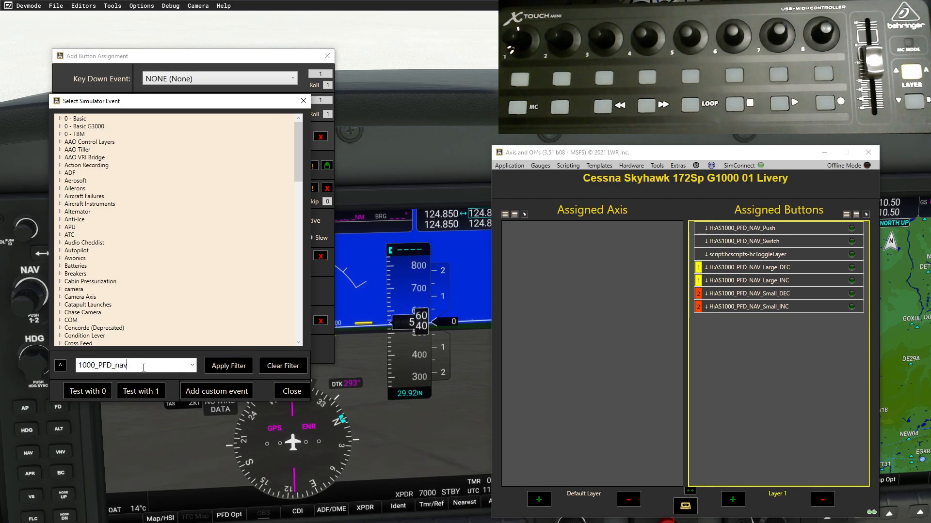
pyautogui.press('BackSpace')
pyautogui.press('BackSpace')
pyautogui.write('com')
pyautogui.click(222, 367)
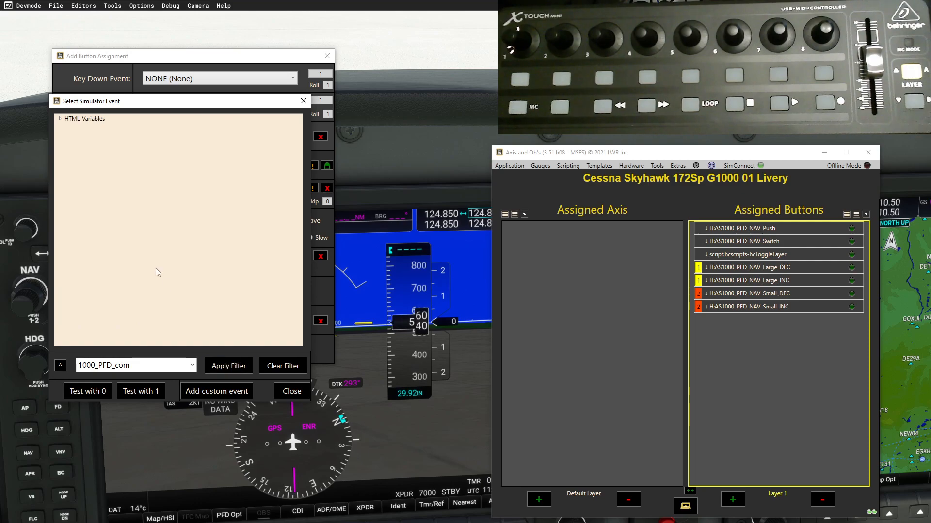
pyautogui.click(59, 119)
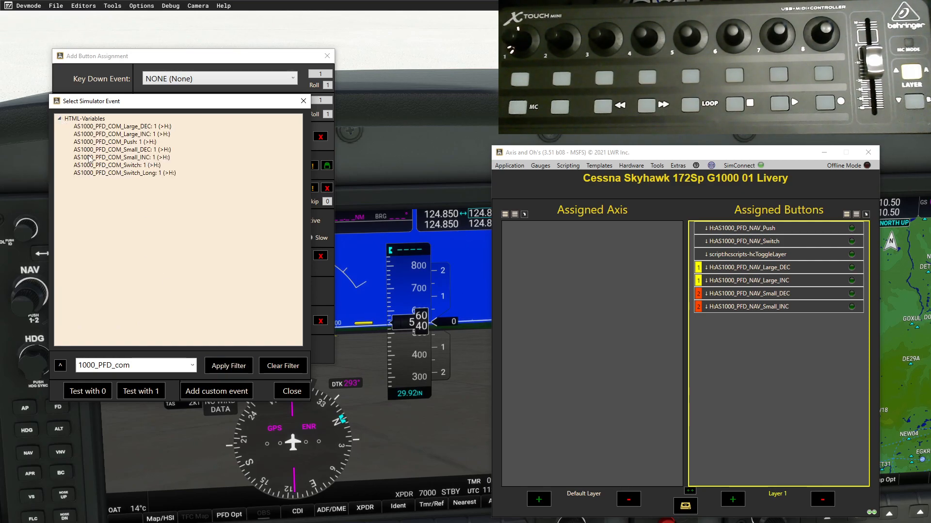
pyautogui.doubleClick(113, 127)
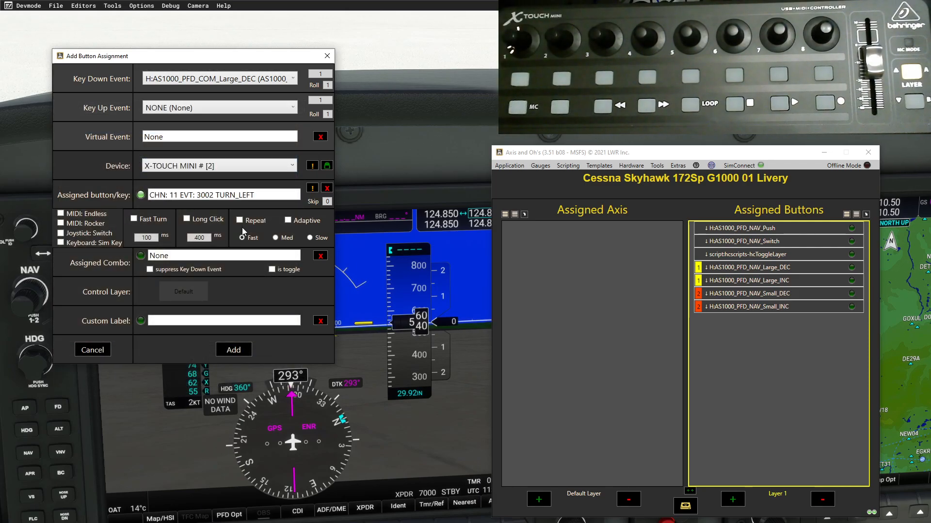
pyautogui.click(201, 294)
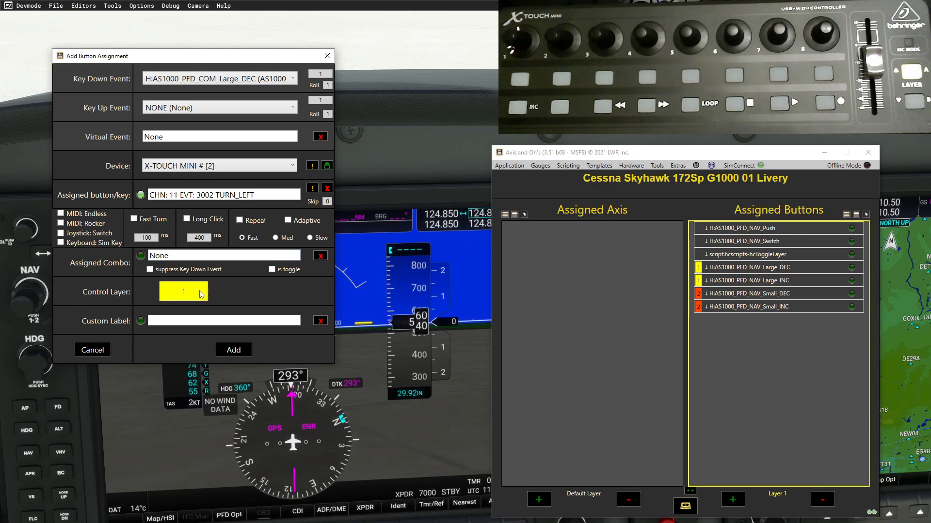
pyautogui.click(235, 351)
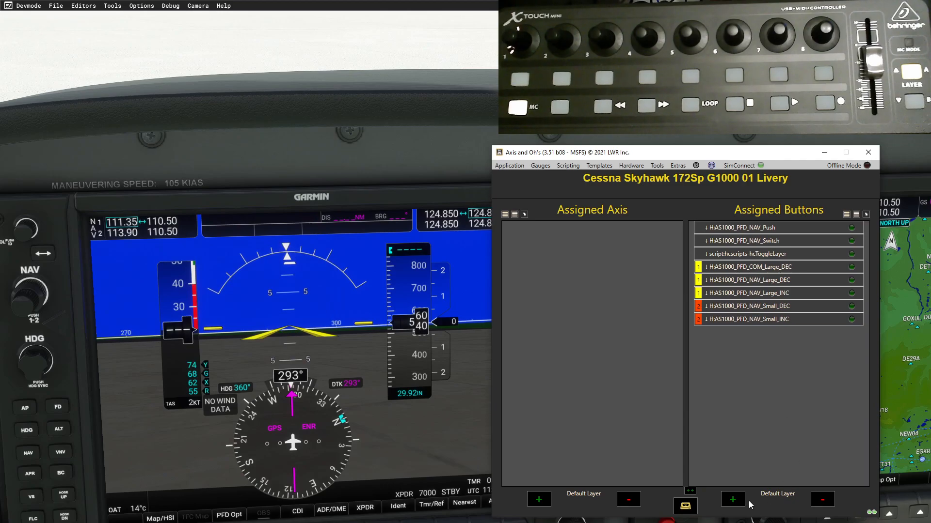
# - Add a binding for H:AS1000_PFD_COM_Large_INC on control layer 1
pyautogui.click(733, 499)
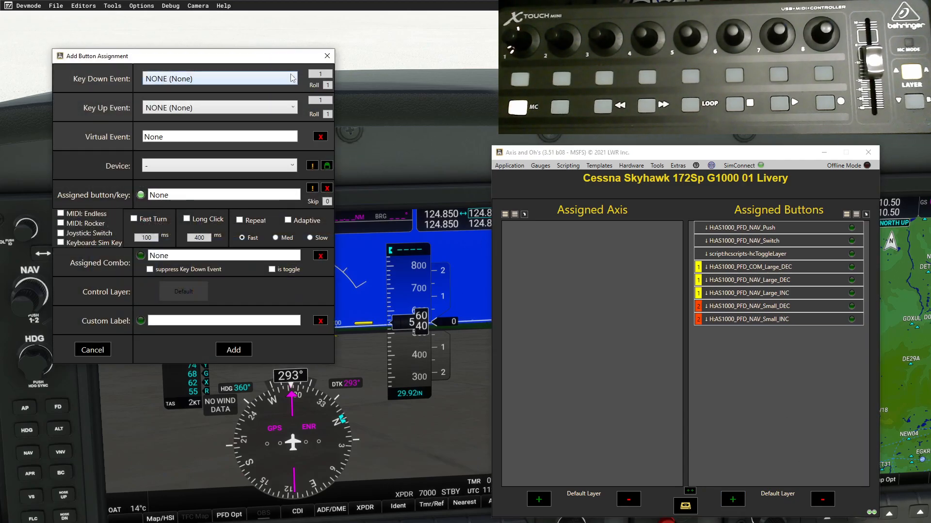
pyautogui.click(292, 78)
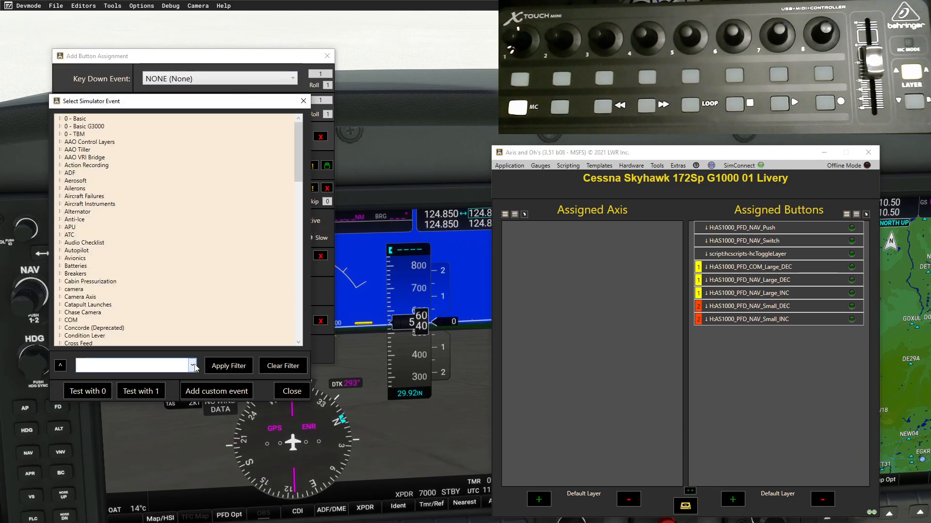
pyautogui.click(193, 366)
pyautogui.click(166, 383)
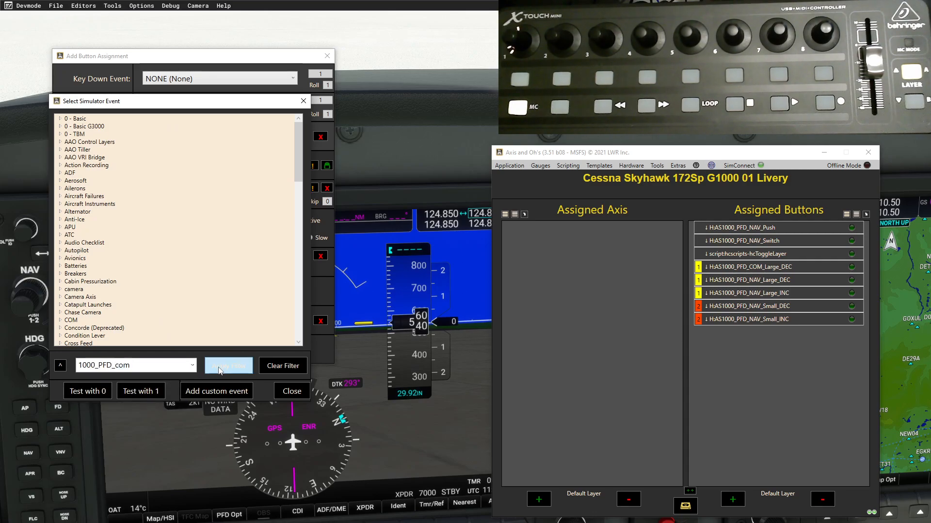
pyautogui.click(220, 367)
pyautogui.click(59, 119)
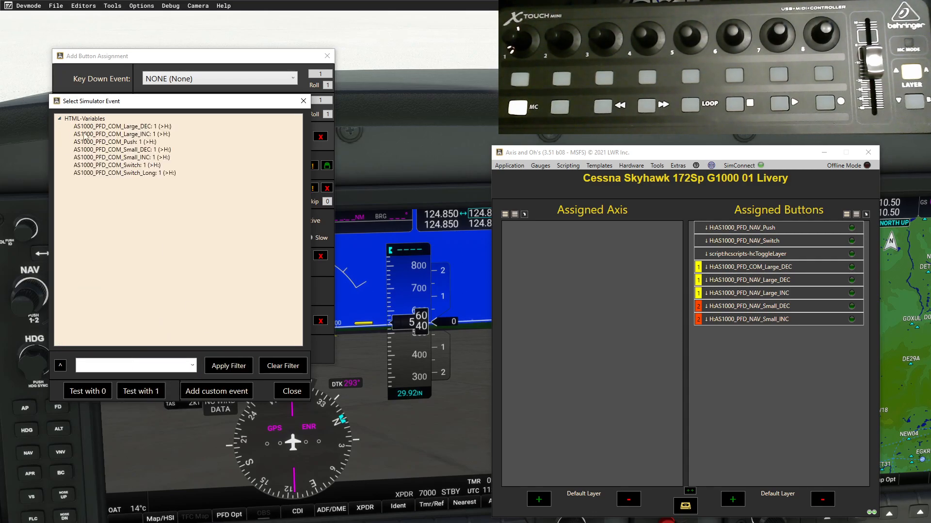
pyautogui.doubleClick(117, 134)
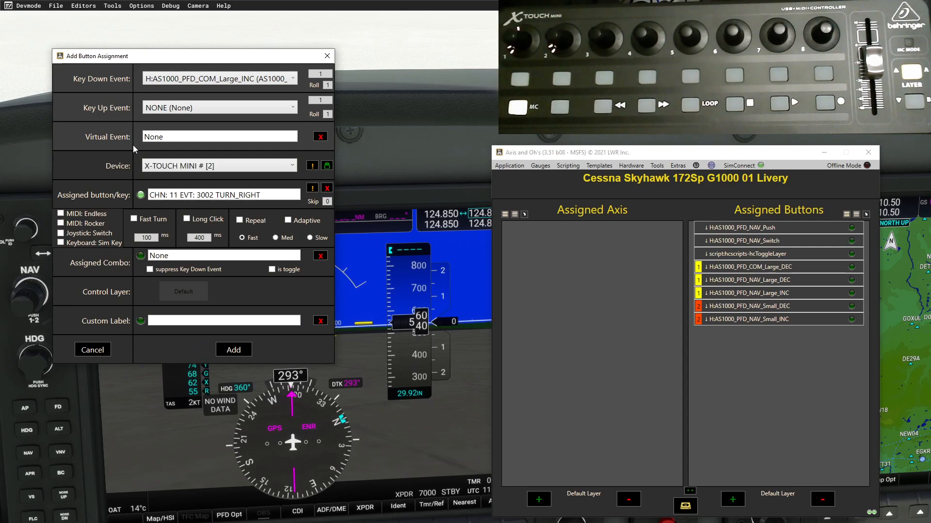
pyautogui.click(193, 293)
pyautogui.click(233, 350)
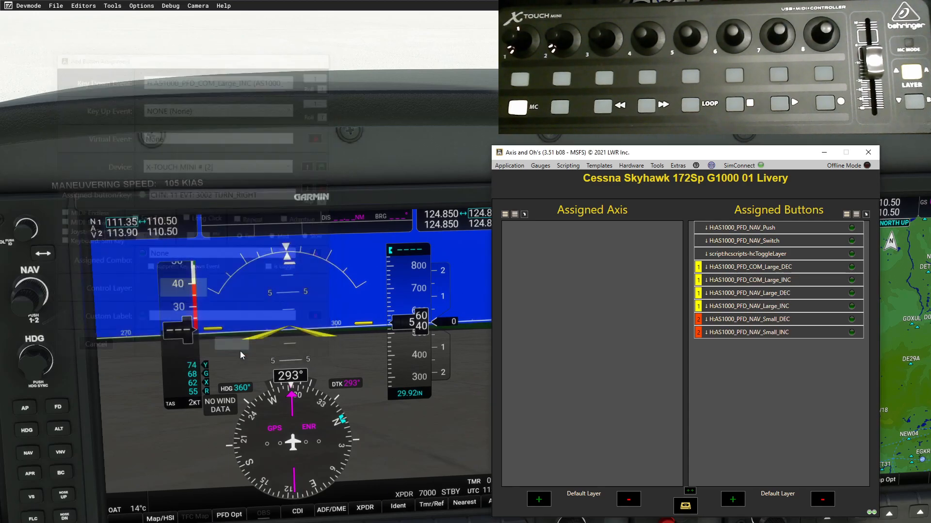
# - Add a binding for H:AS1000_PFD_COM_Small_DEC on control layer 2
pyautogui.click(732, 499)
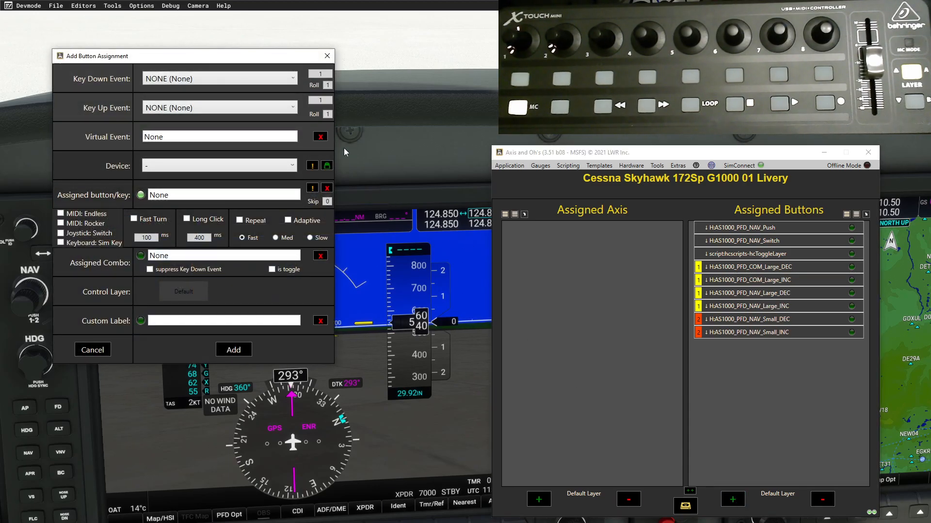
pyautogui.click(294, 79)
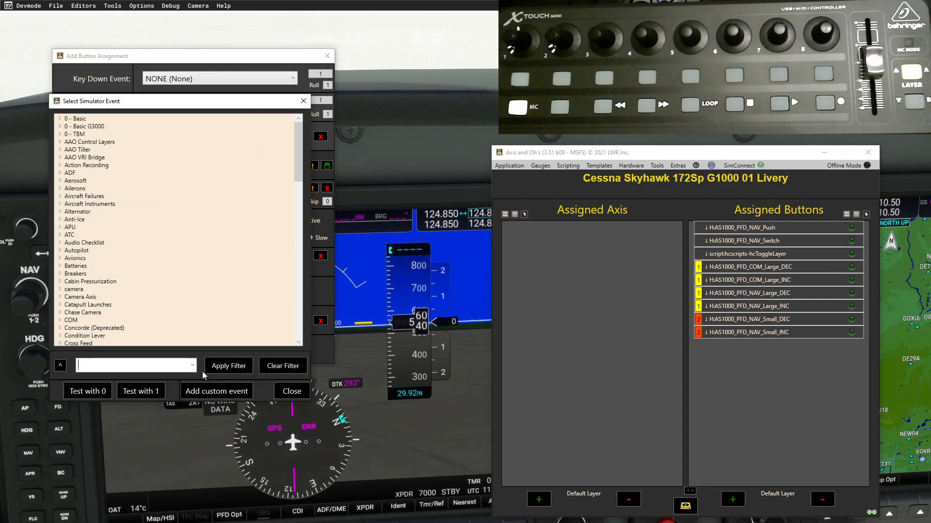
pyautogui.click(192, 366)
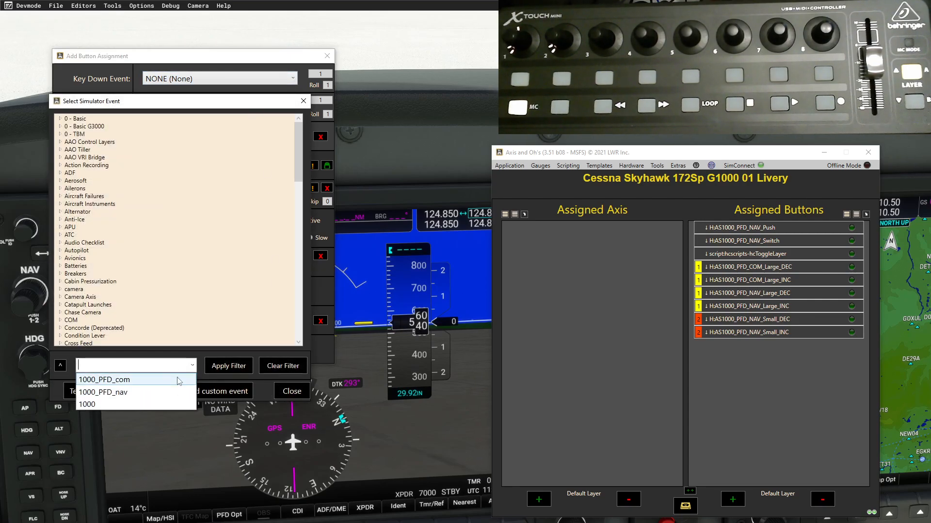
pyautogui.click(177, 379)
pyautogui.click(227, 370)
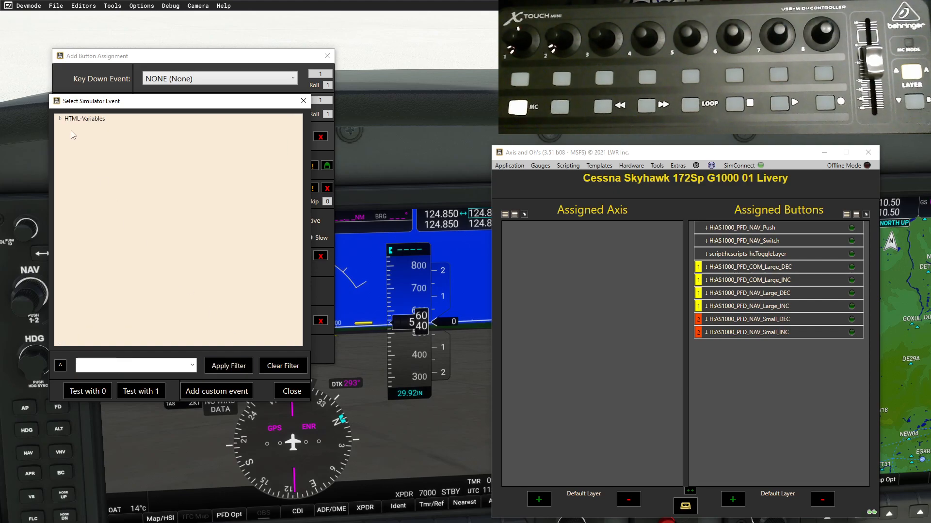
pyautogui.click(60, 120)
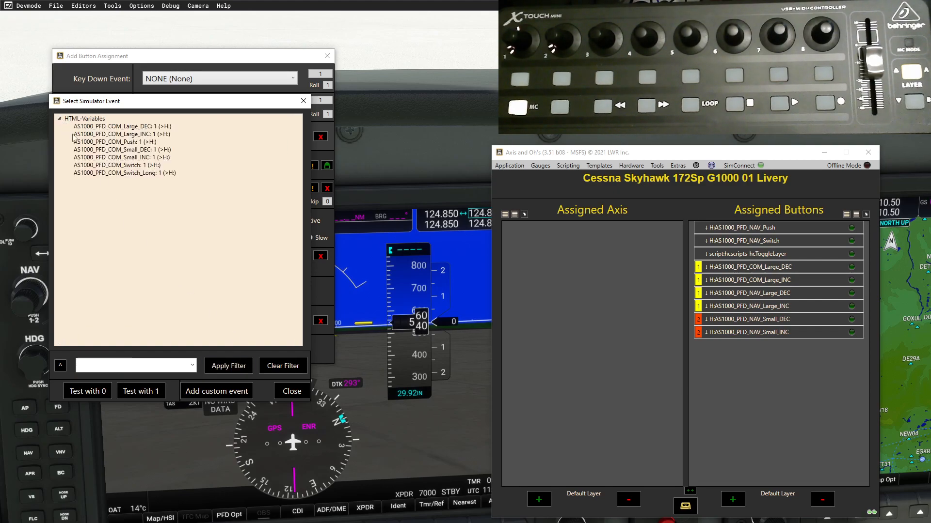
pyautogui.click(137, 151)
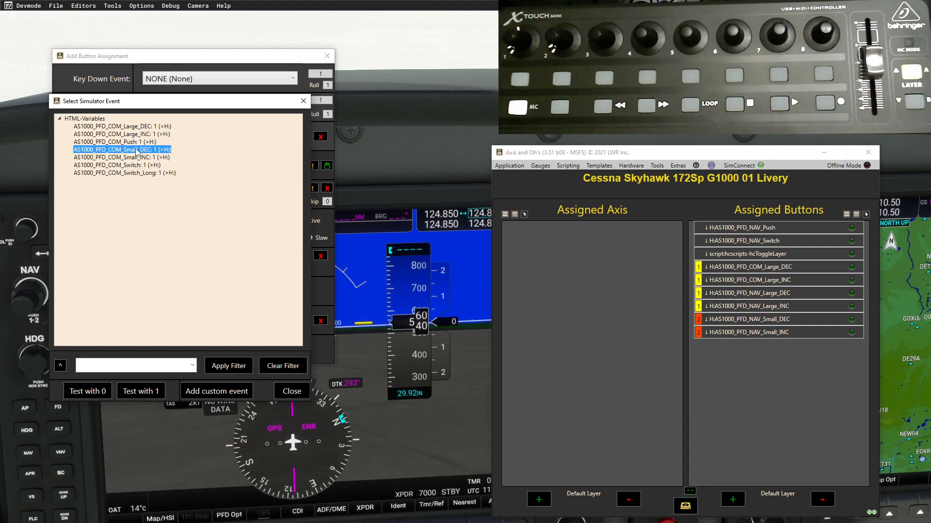
pyautogui.doubleClick(137, 151)
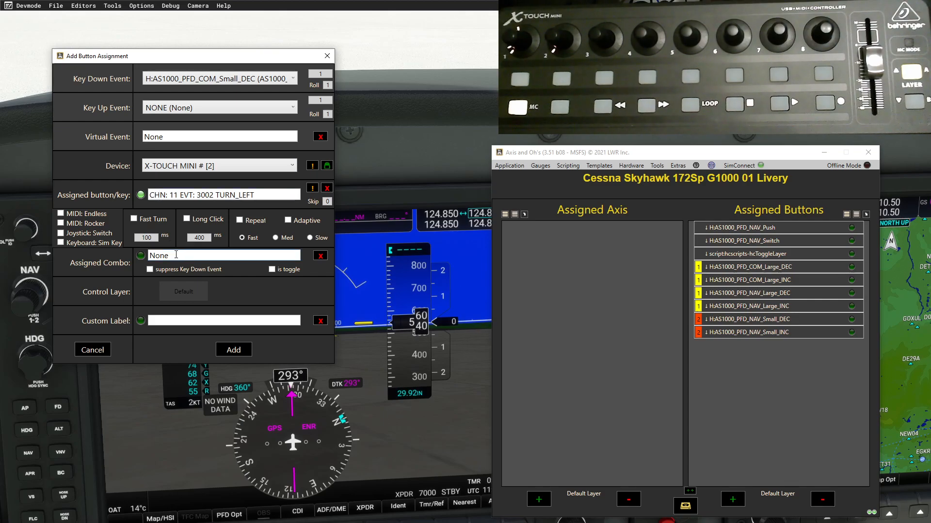
pyautogui.click(190, 295)
pyautogui.click(190, 295)
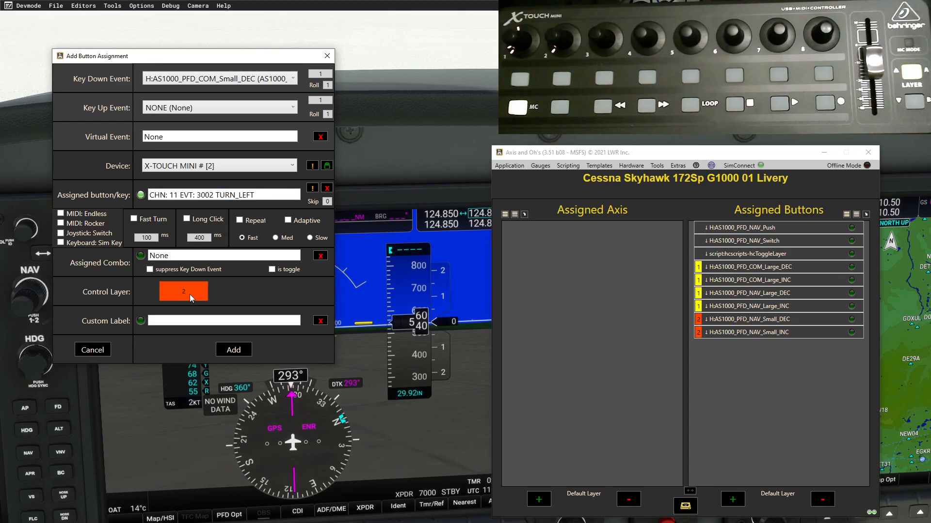
pyautogui.click(249, 356)
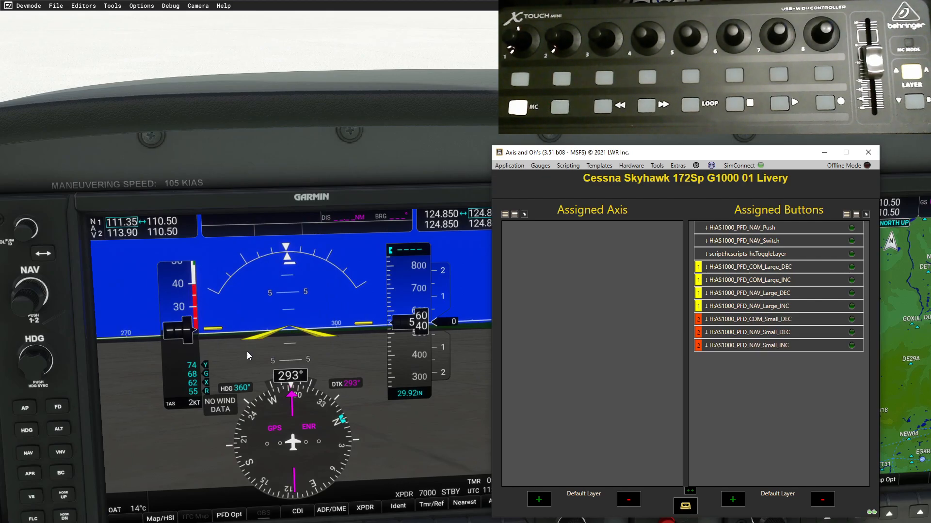
# - Add a binding for H:AS1000_PFD_COM_Small_INC on control layer 2
pyautogui.click(733, 500)
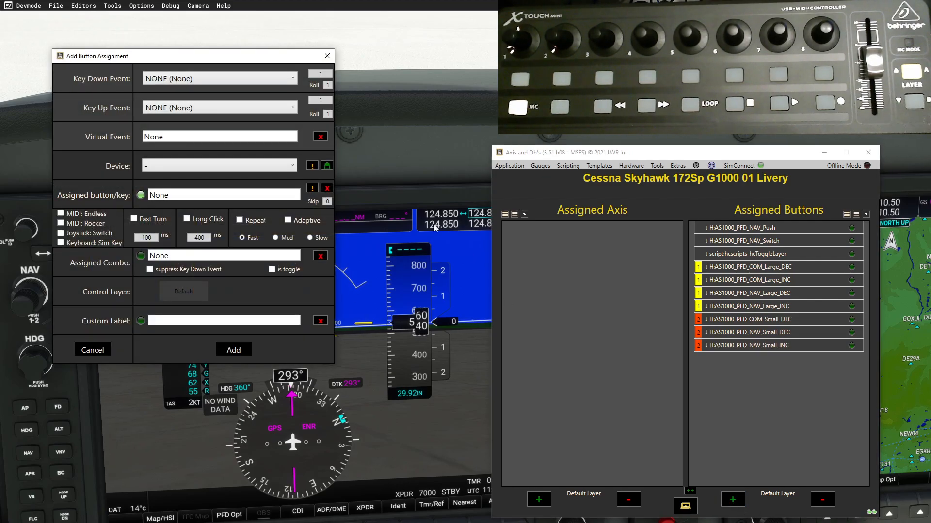
pyautogui.click(271, 79)
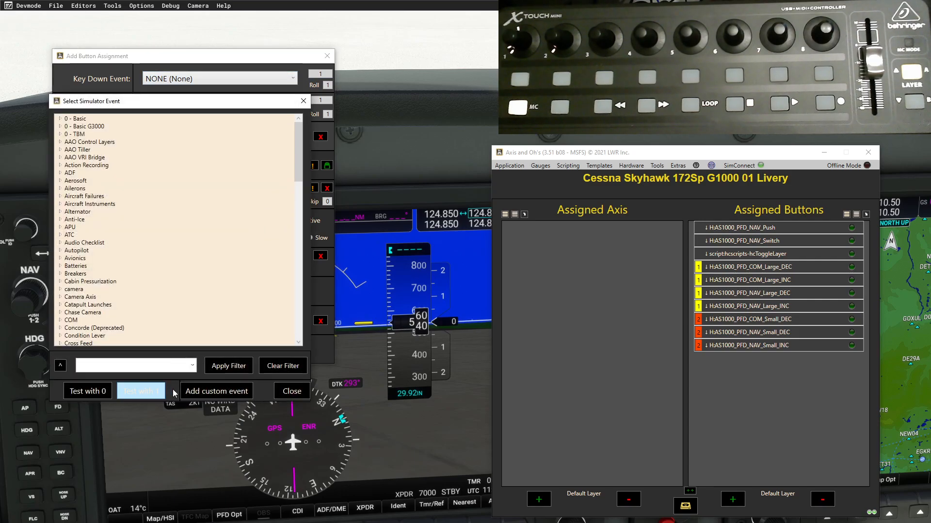
pyautogui.click(193, 364)
pyautogui.click(147, 380)
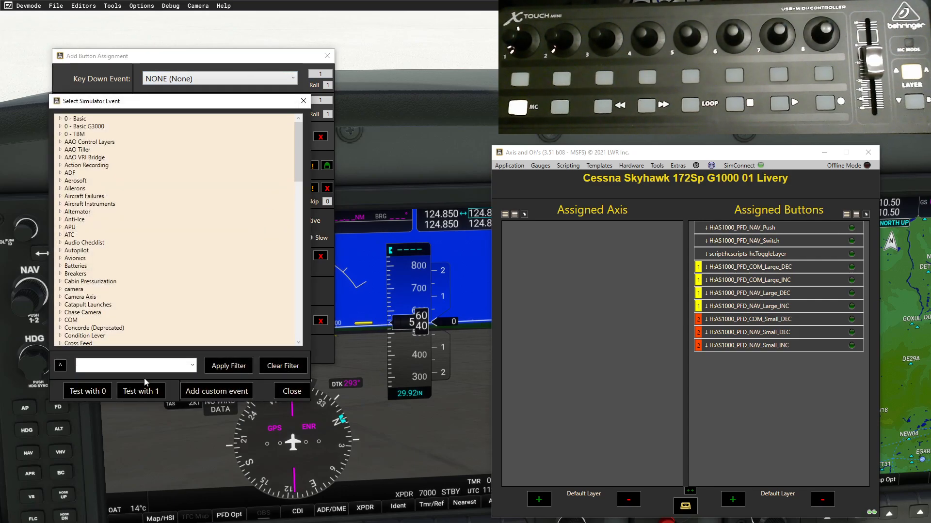
pyautogui.click(217, 369)
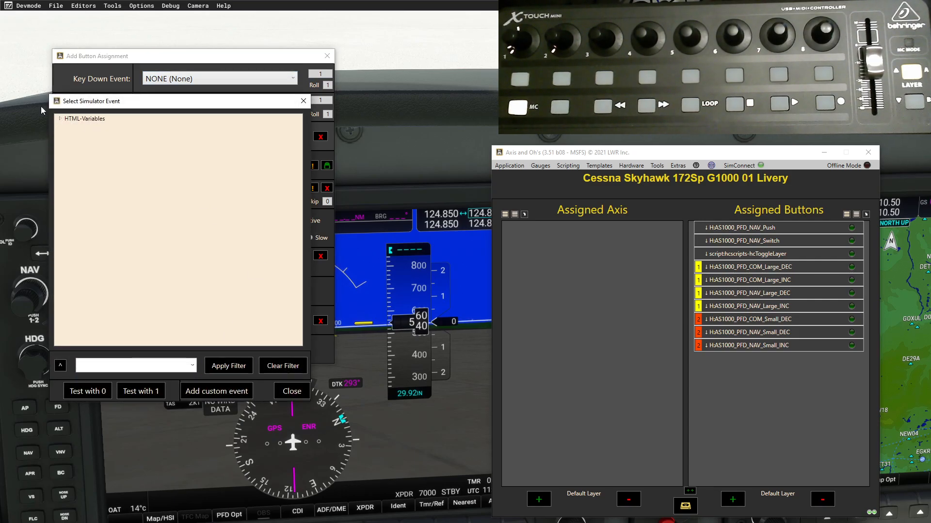
pyautogui.click(61, 120)
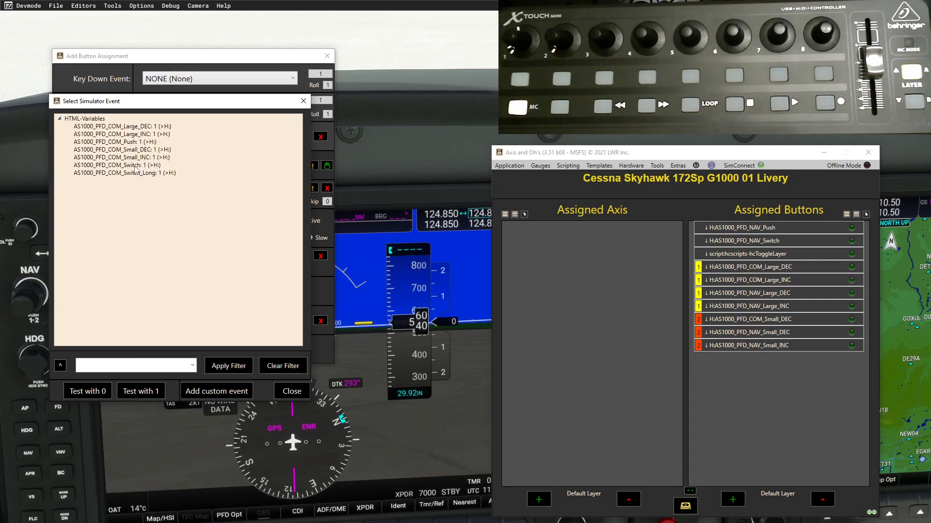
pyautogui.doubleClick(135, 158)
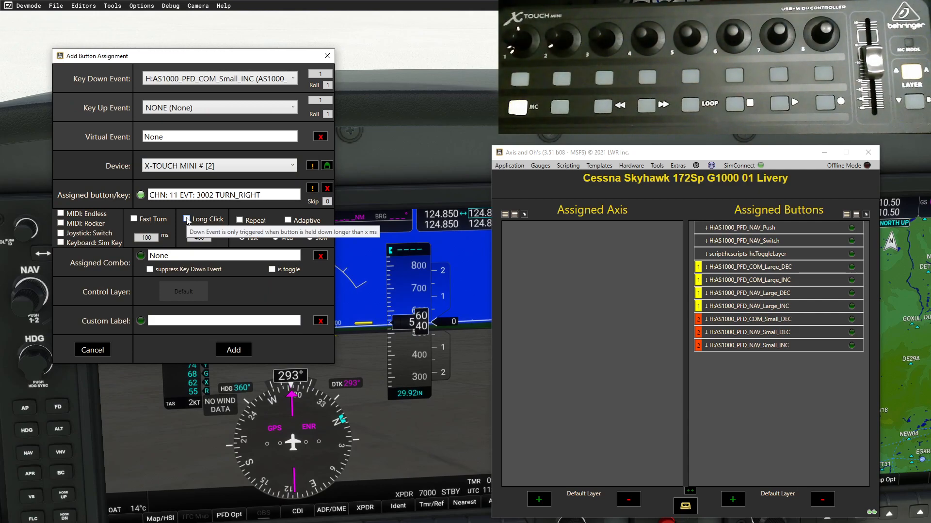
pyautogui.click(201, 289)
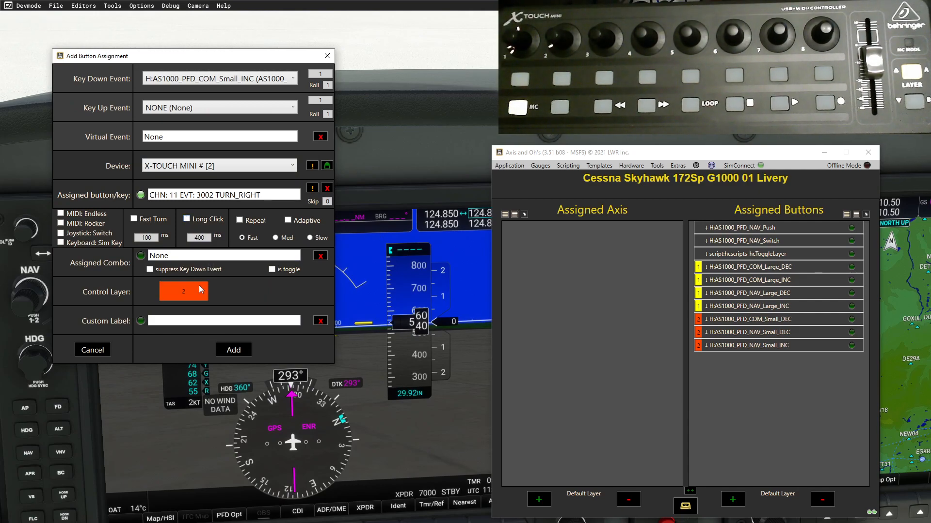
pyautogui.click(241, 350)
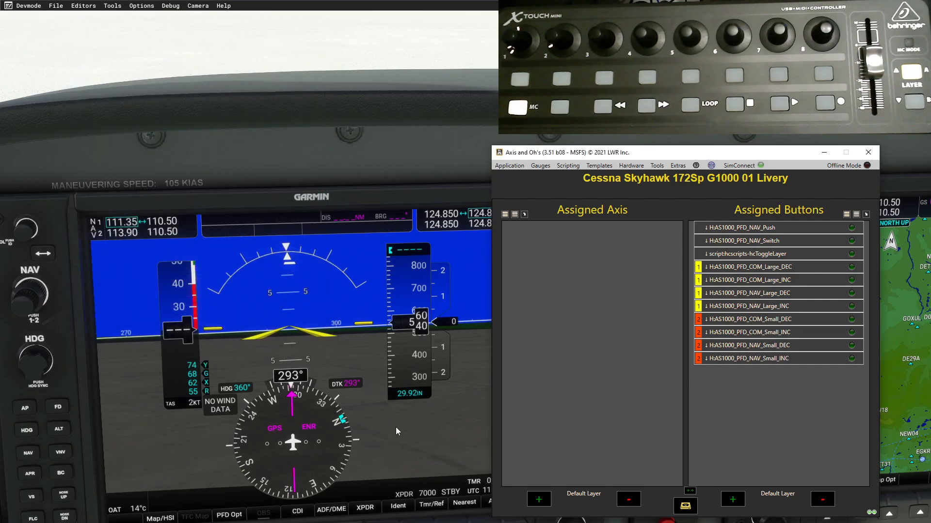
# - Bind an X-Touch Mini button press to H:AS1000_PFD_COM_Push via the 1000_PFD_com filter
pyautogui.click(733, 504)
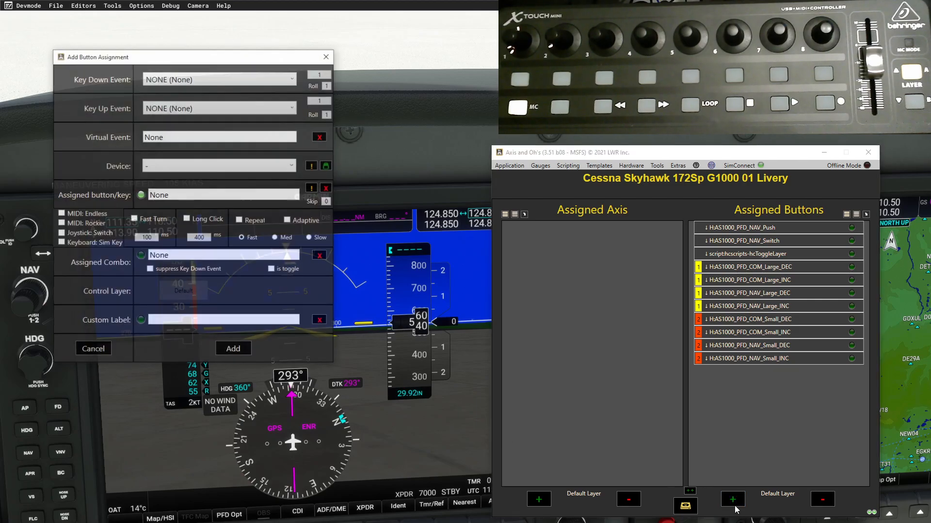
pyautogui.click(294, 79)
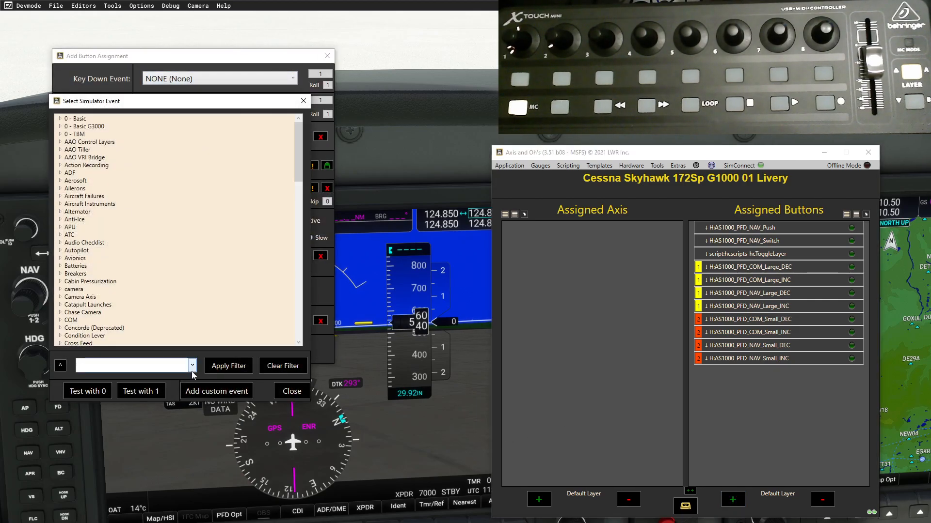
pyautogui.click(193, 366)
pyautogui.click(175, 382)
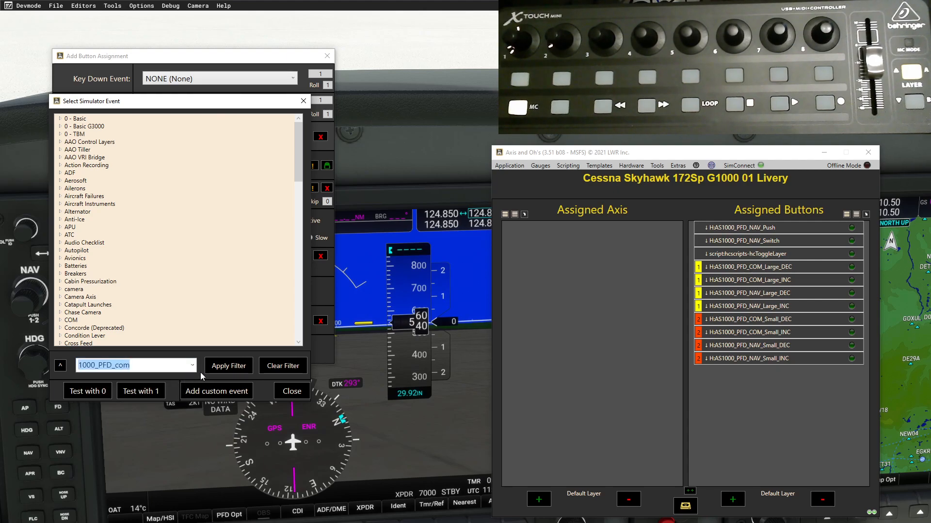
pyautogui.click(252, 368)
pyautogui.click(59, 119)
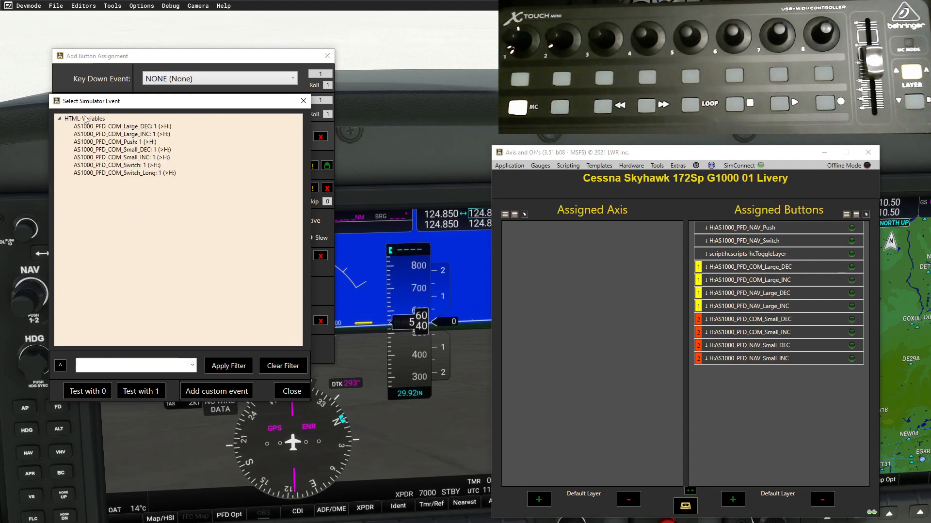
pyautogui.click(133, 142)
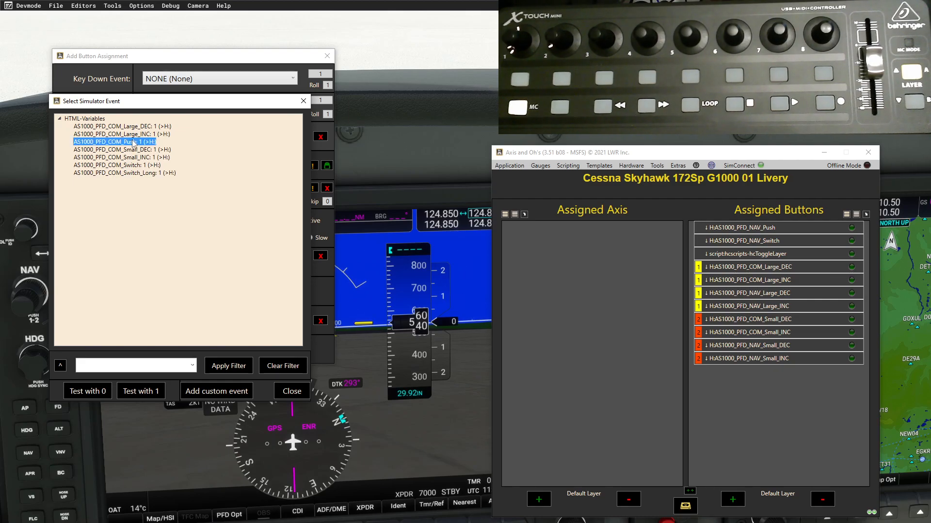
pyautogui.doubleClick(133, 143)
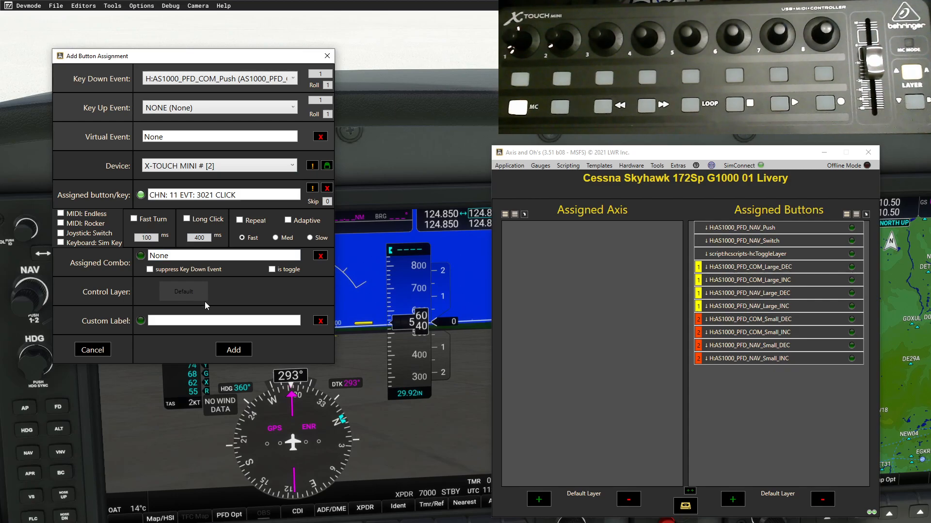
pyautogui.click(233, 350)
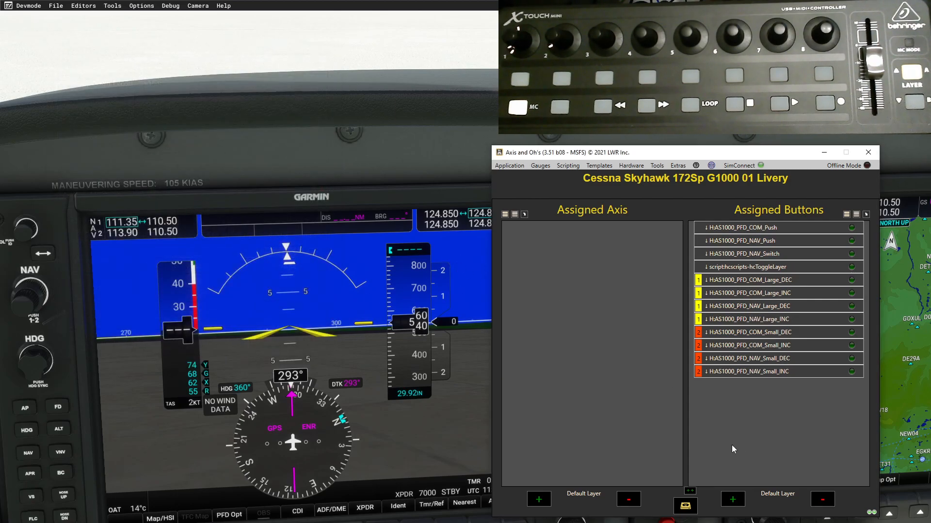
# - Bind H:AS1000_PFD_COM_Switch, found via the 1000_PFD_com filter, to another X-Touch Mini button
pyautogui.click(735, 504)
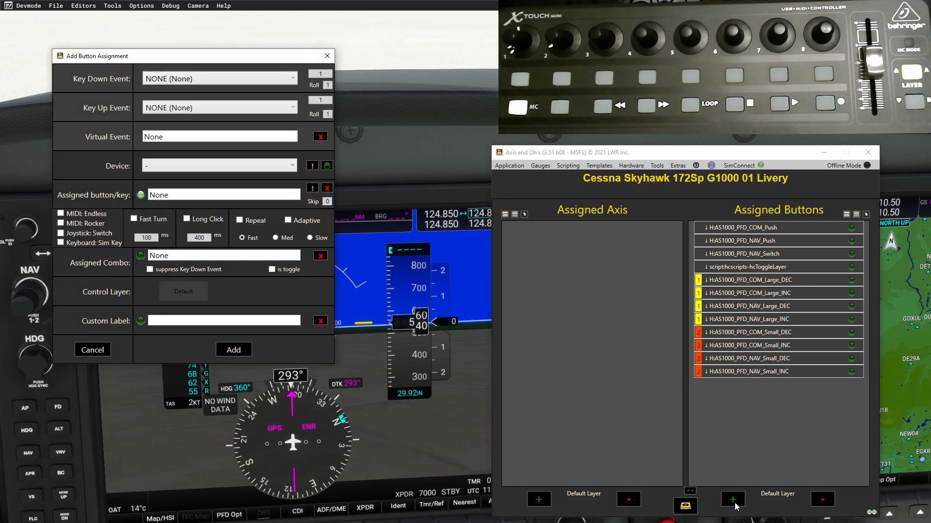
pyautogui.click(294, 84)
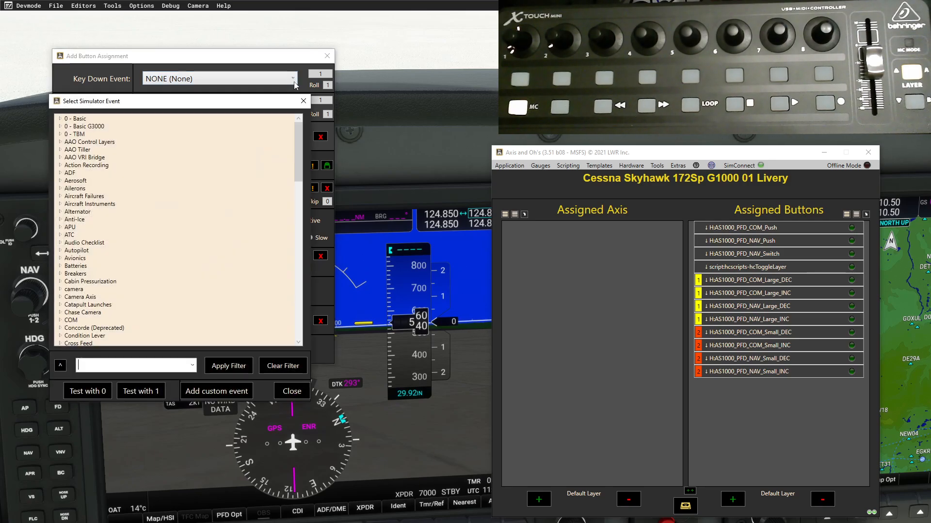
pyautogui.click(192, 366)
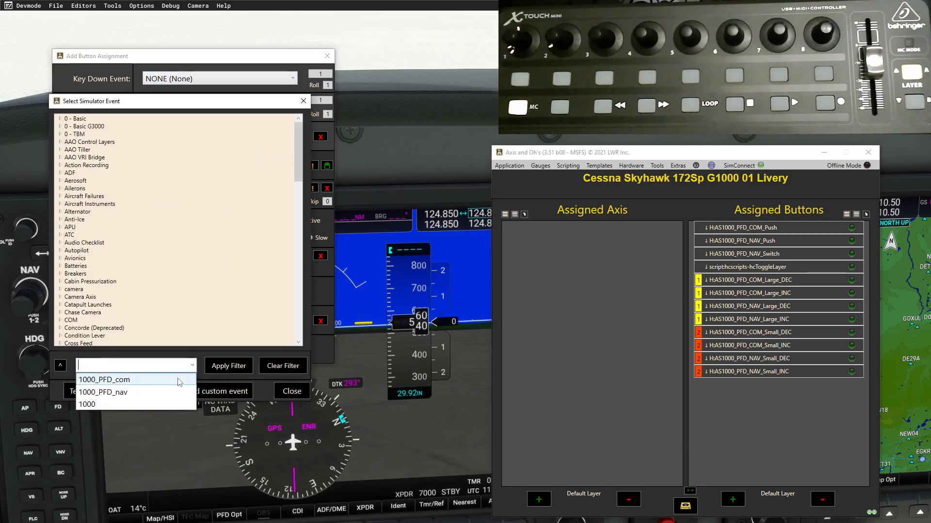
pyautogui.click(180, 381)
pyautogui.click(229, 366)
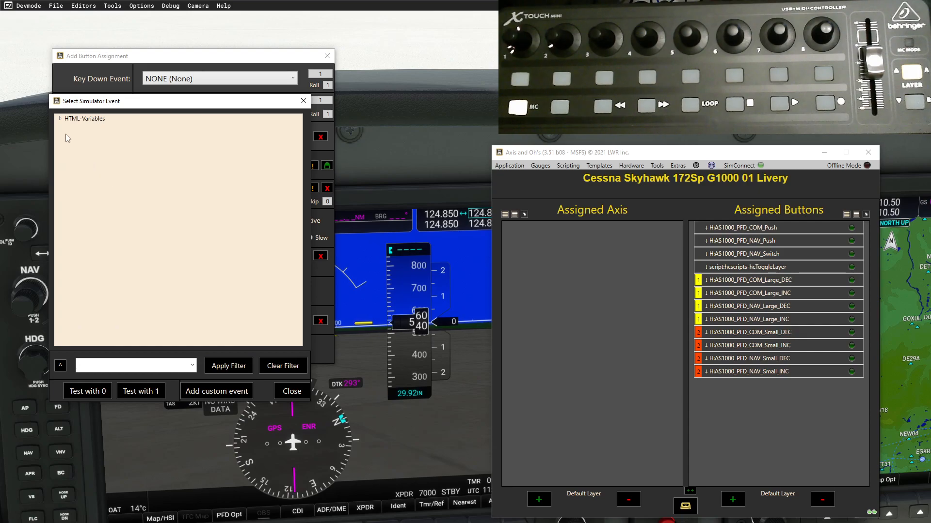
pyautogui.click(61, 119)
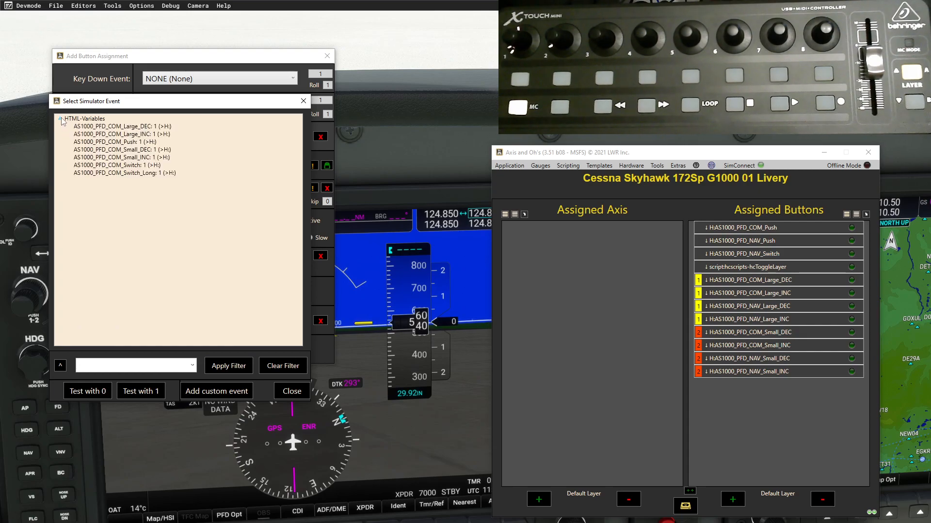
pyautogui.doubleClick(134, 165)
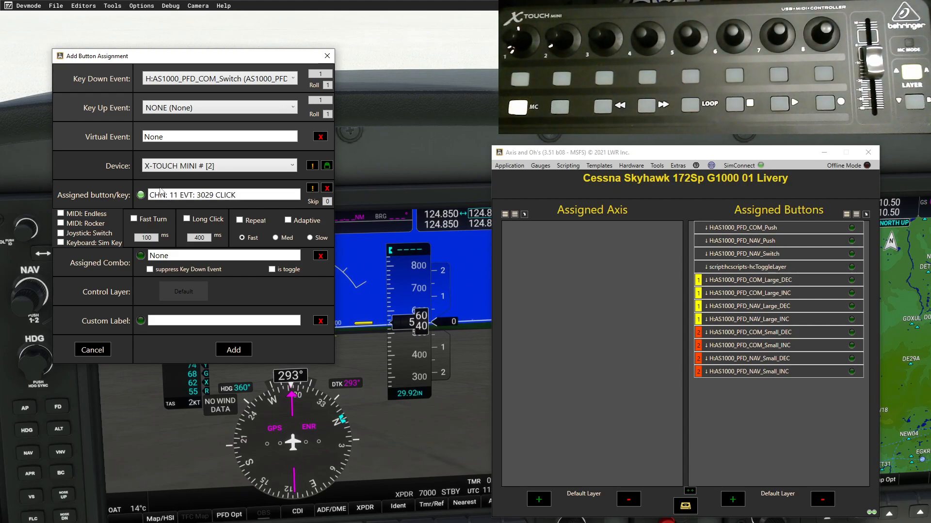
pyautogui.click(234, 349)
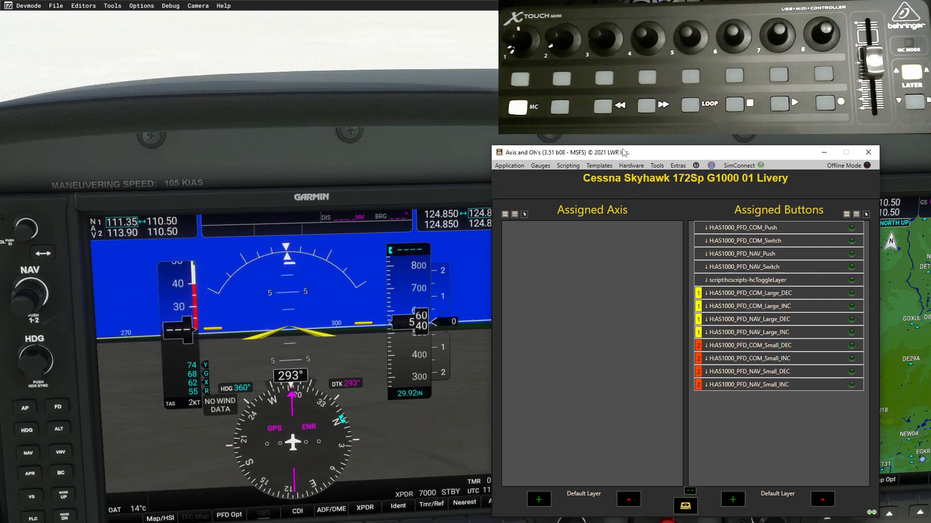
# - Move the Axis and Ohs window aside to uncover the PFD while keeping the button list visible
pyautogui.moveTo(635, 153); pyautogui.dragTo(808, 248)
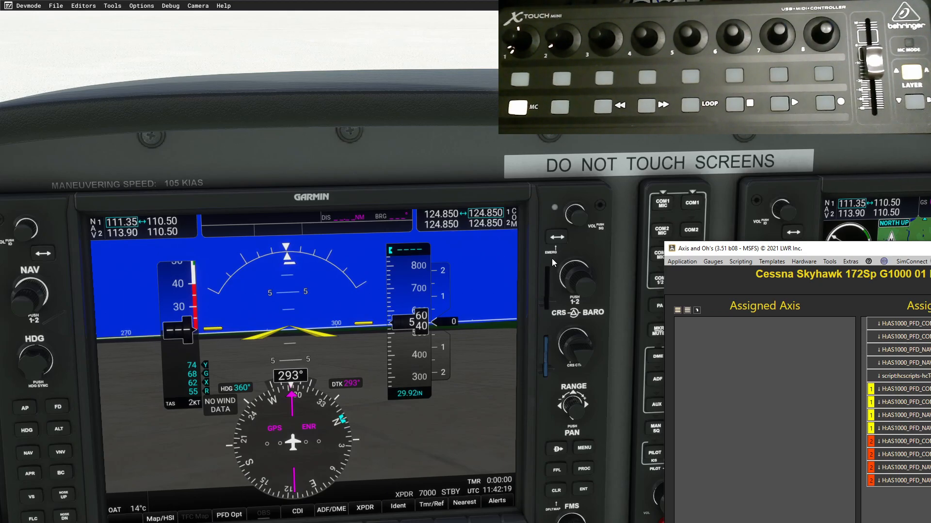
pyautogui.moveTo(836, 250); pyautogui.dragTo(694, 182)
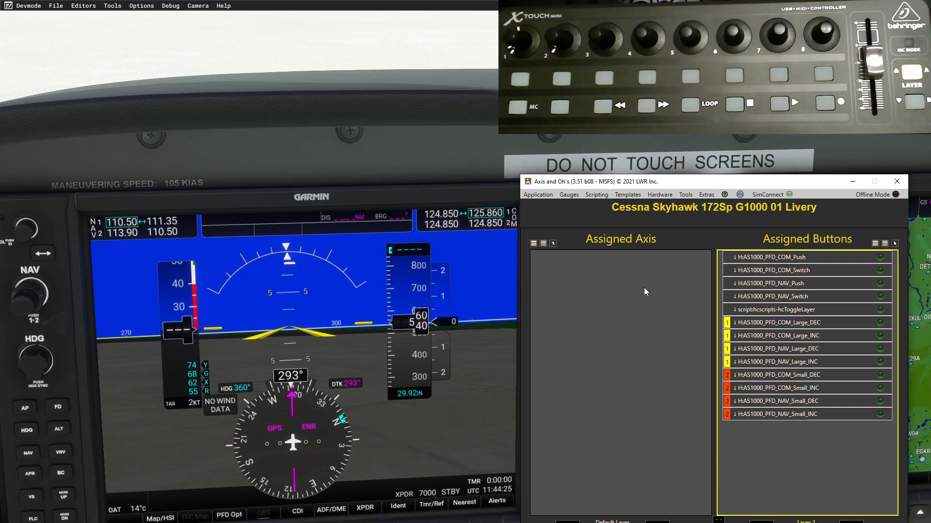
pyautogui.click(660, 195)
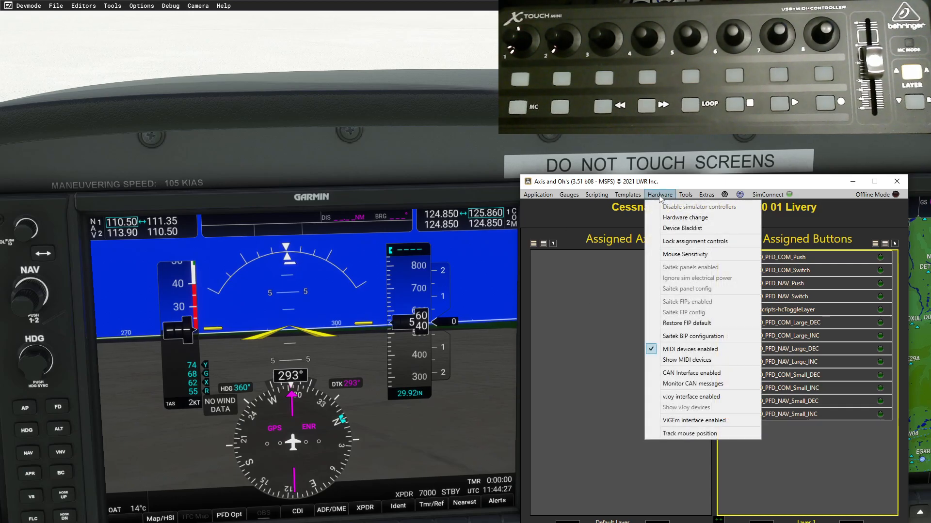
pyautogui.click(684, 361)
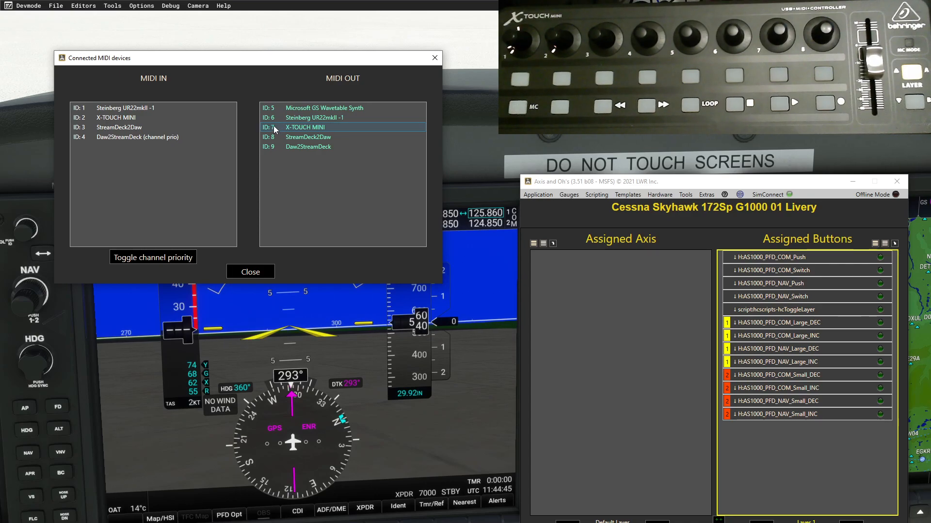
pyautogui.click(435, 59)
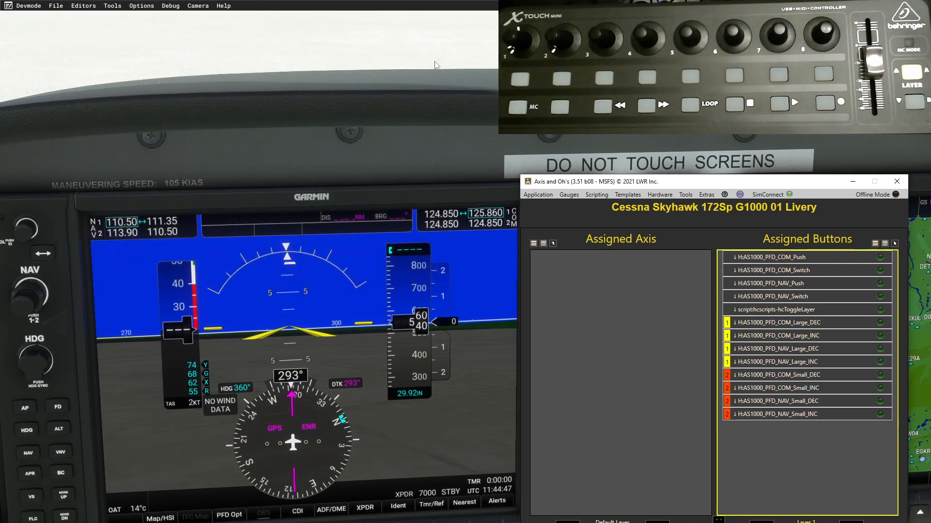
pyautogui.doubleClick(777, 255)
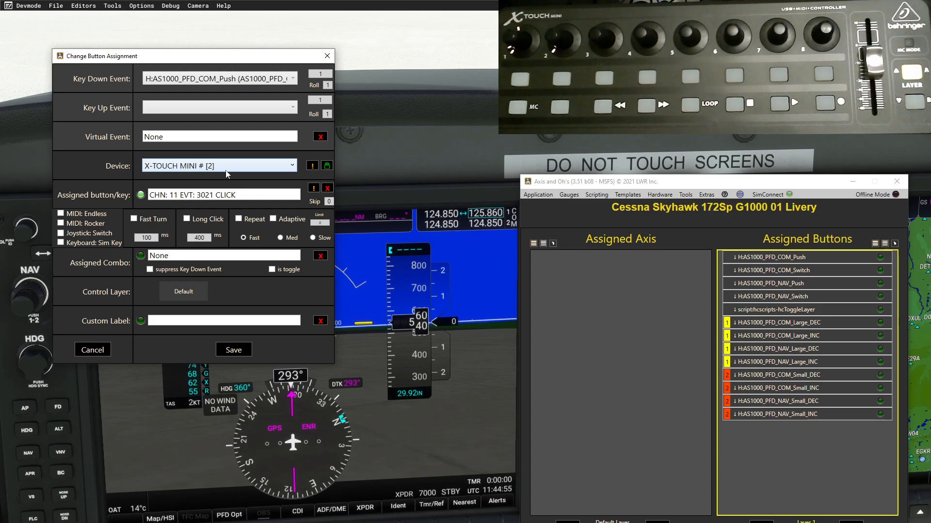
pyautogui.click(291, 167)
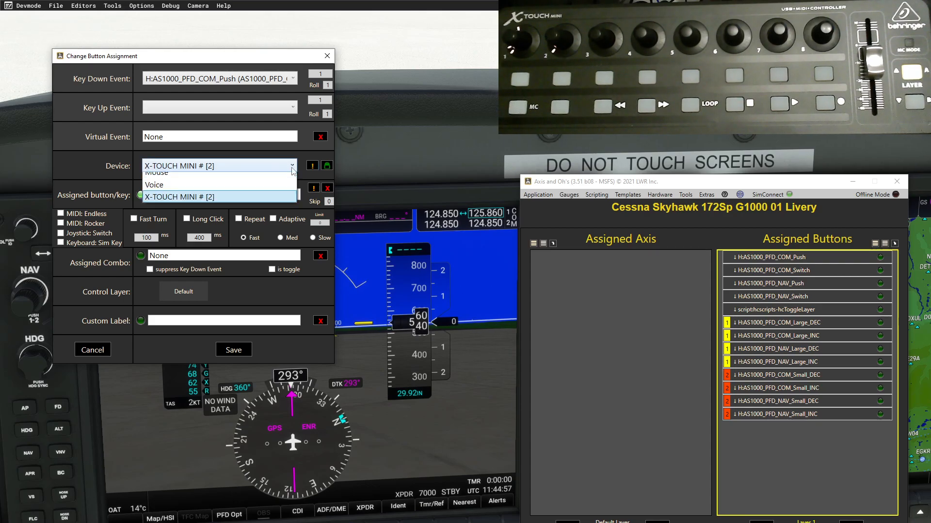
pyautogui.click(292, 167)
pyautogui.click(292, 168)
pyautogui.press('Up')
pyautogui.press('Up')
pyautogui.press('Up')
pyautogui.press('Up')
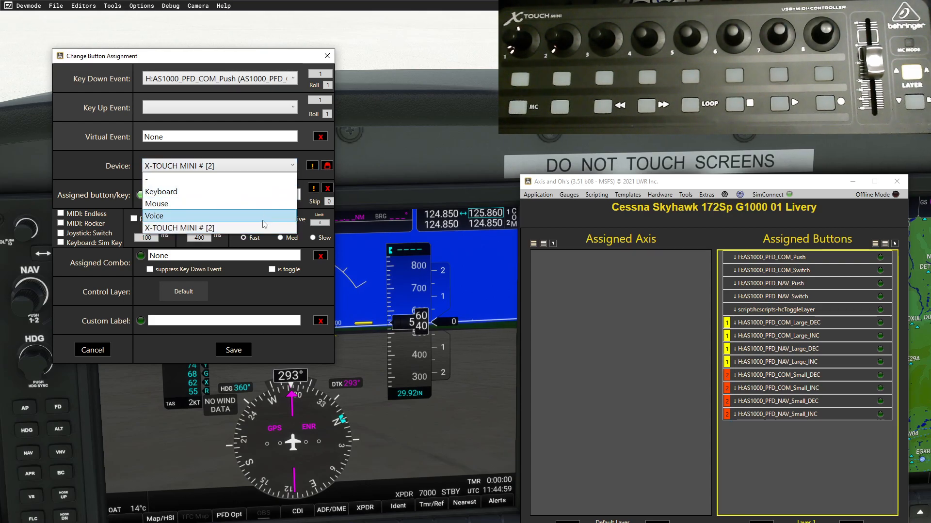
pyautogui.click(292, 167)
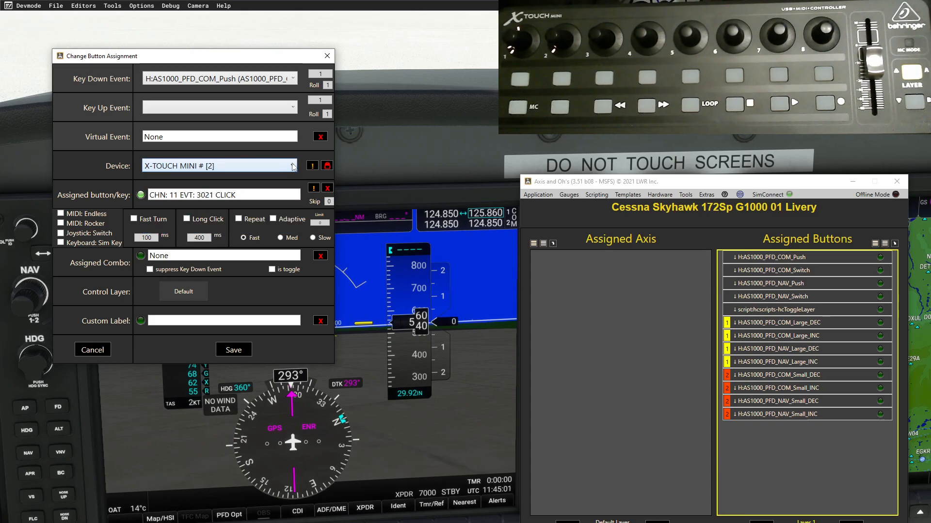
pyautogui.click(327, 56)
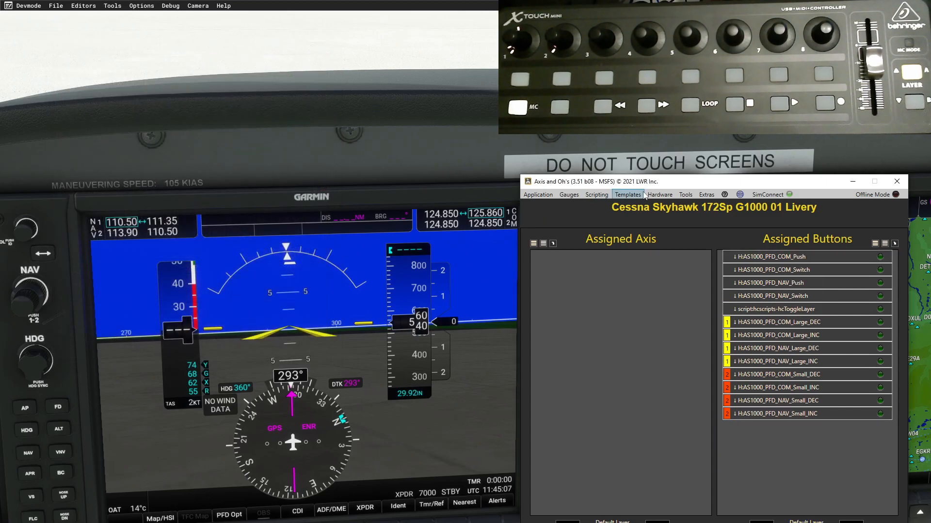
# - Review the connected MIDI devices under Hardware, then nudge the assignments window up and left
pyautogui.click(669, 196)
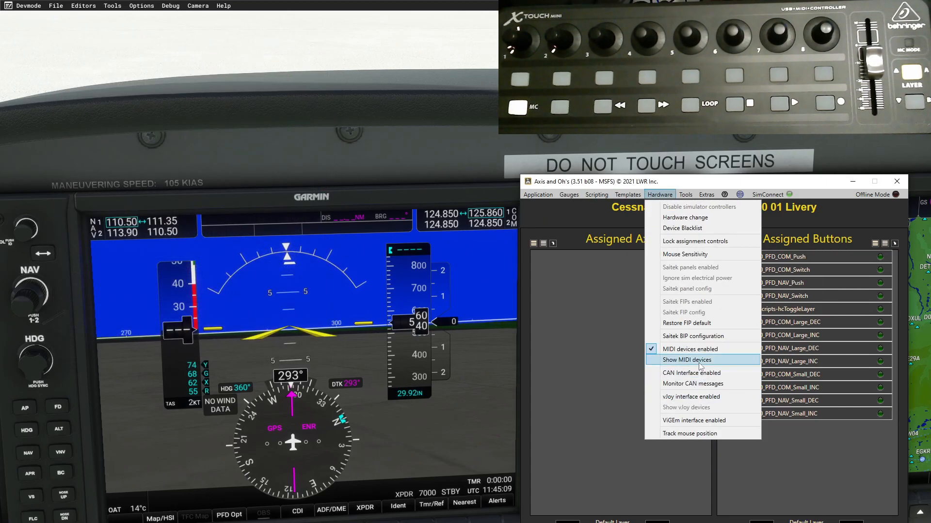
pyautogui.click(698, 360)
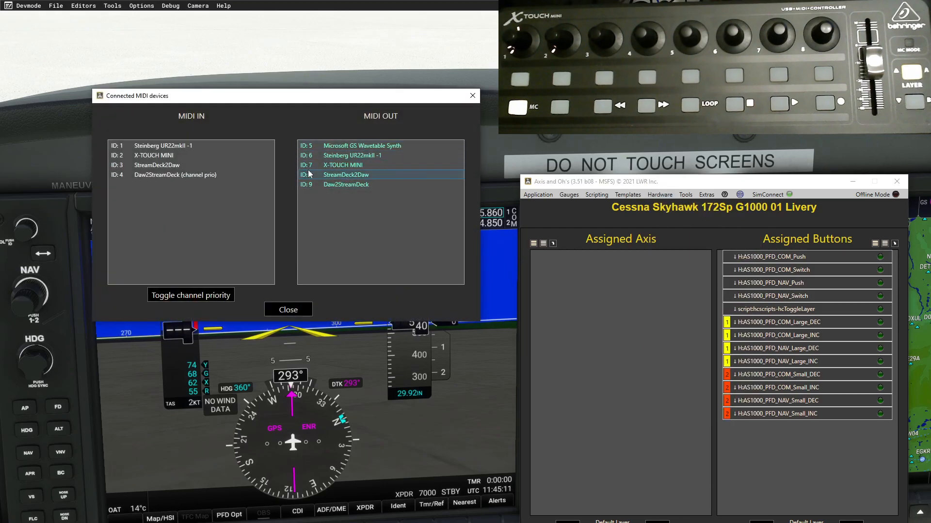
pyautogui.click(473, 96)
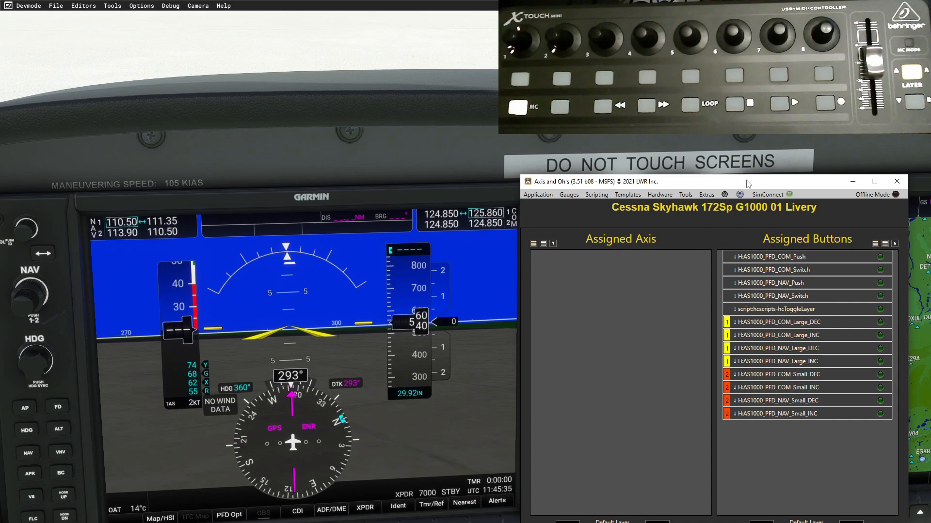
pyautogui.moveTo(748, 183); pyautogui.dragTo(740, 157)
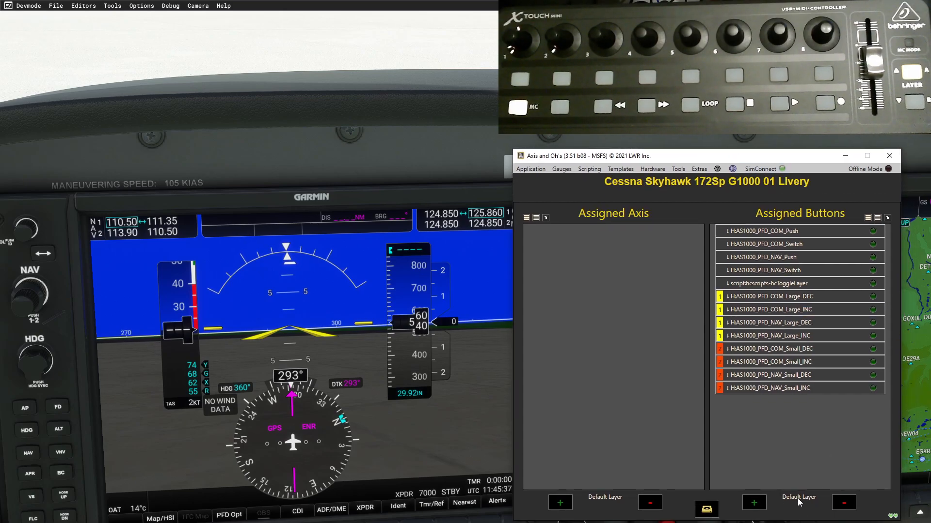